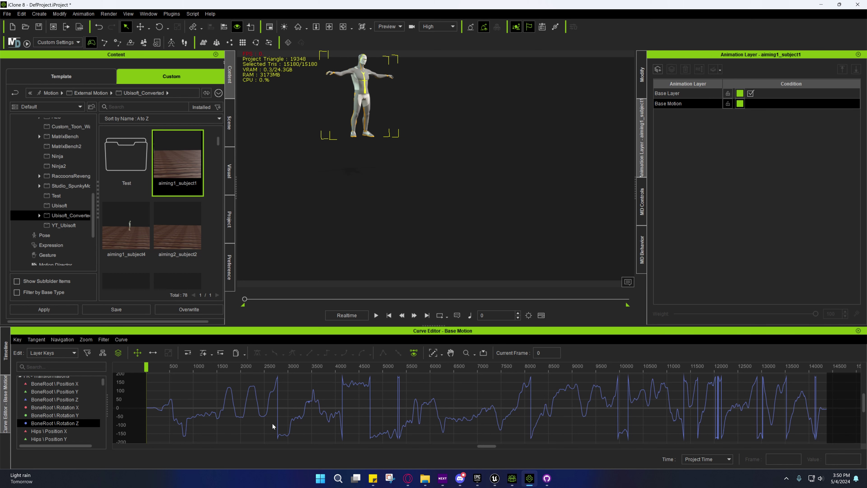
Switch to the Ubisoft_MM_Anims project in Unreal Editor.
{"action": "mouse_move", "coordinate": [506, 481]}
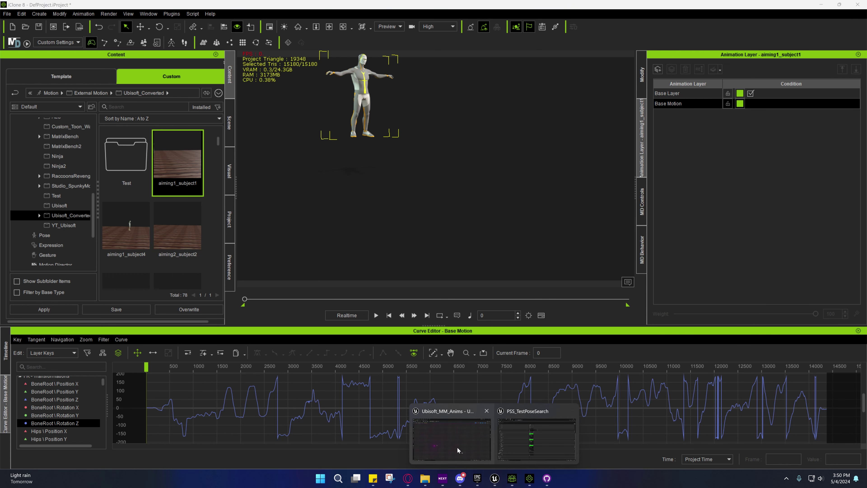
{"action": "left_click", "coordinate": [457, 447]}
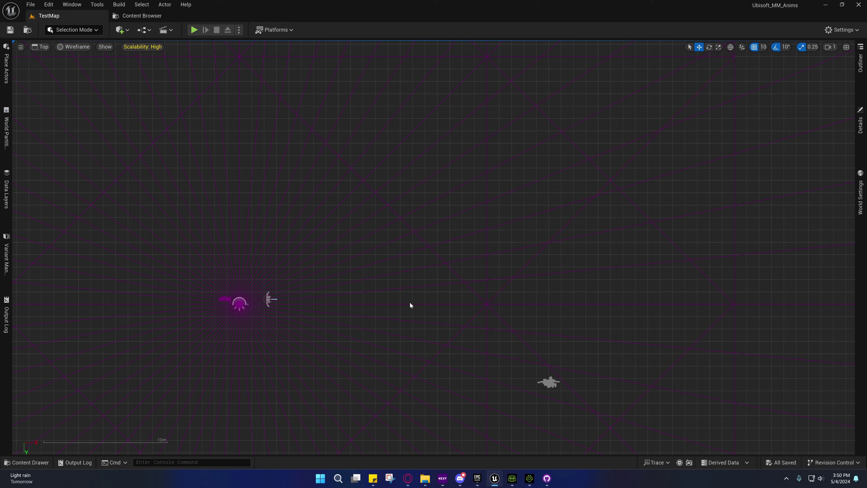
{"action": "middle_click_drag", "start_coordinate": [349, 305], "coordinate": [339, 245]}
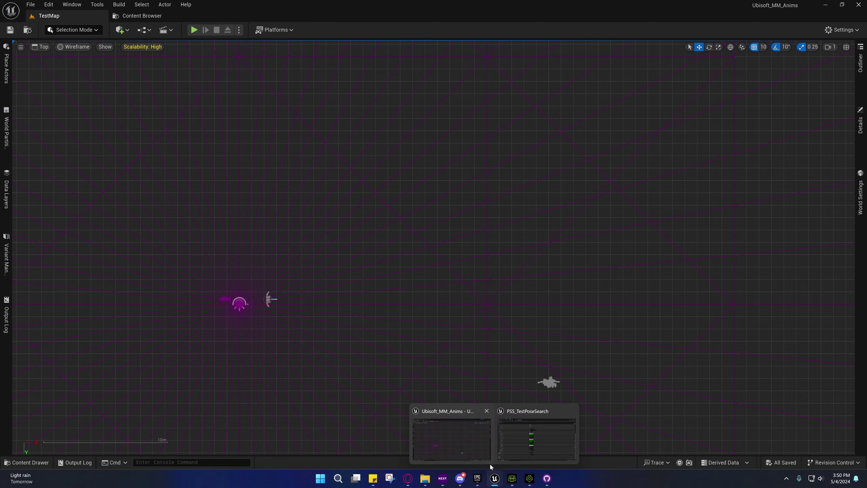
Look at the changed files of the ubisoft-laforge-animation-dataset repository in GitHub Desktop, and minimize its window.
{"action": "left_click", "coordinate": [546, 478]}
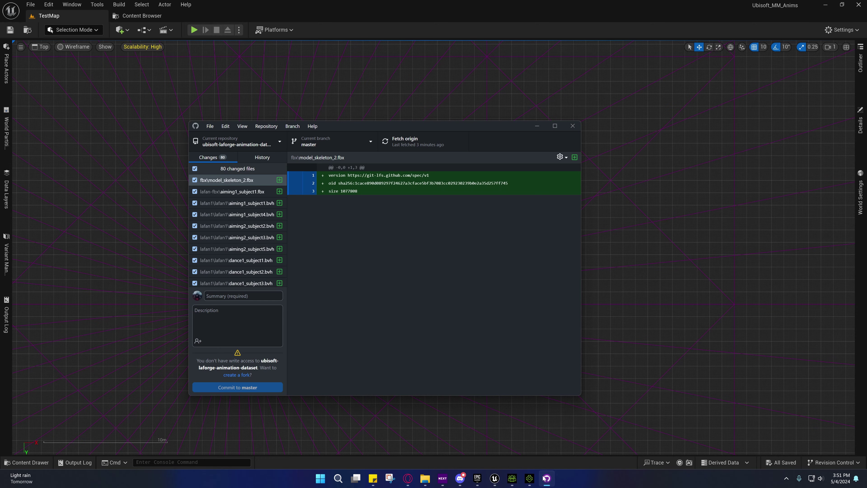
{"action": "left_click", "coordinate": [210, 126]}
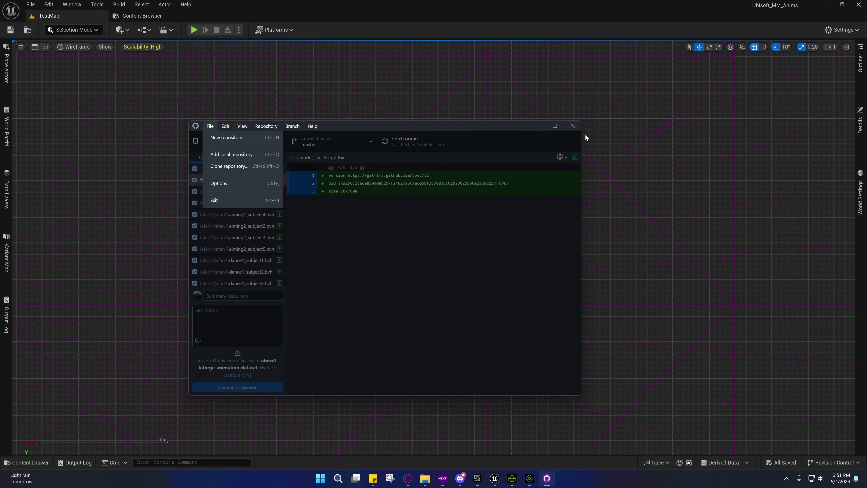
{"action": "left_click", "coordinate": [538, 126]}
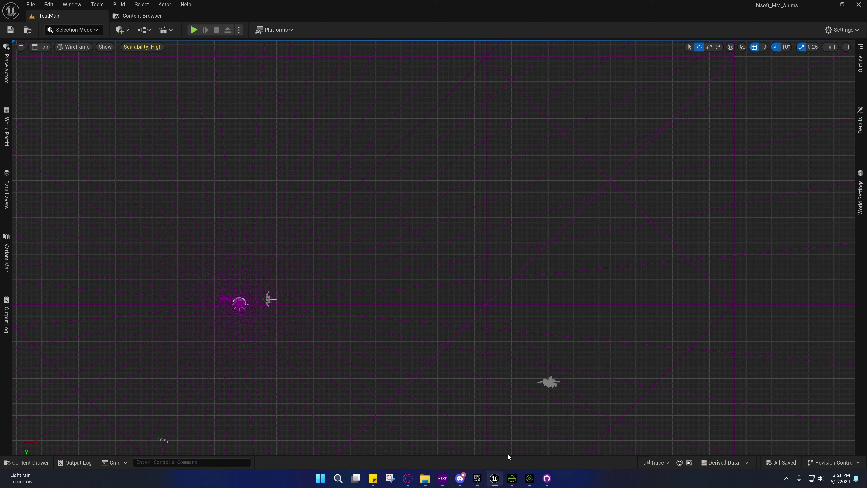
Look at the character's BoneRoot Rotation Z curve in iClone, and return to Unreal Editor.
{"action": "mouse_move", "coordinate": [513, 478]}
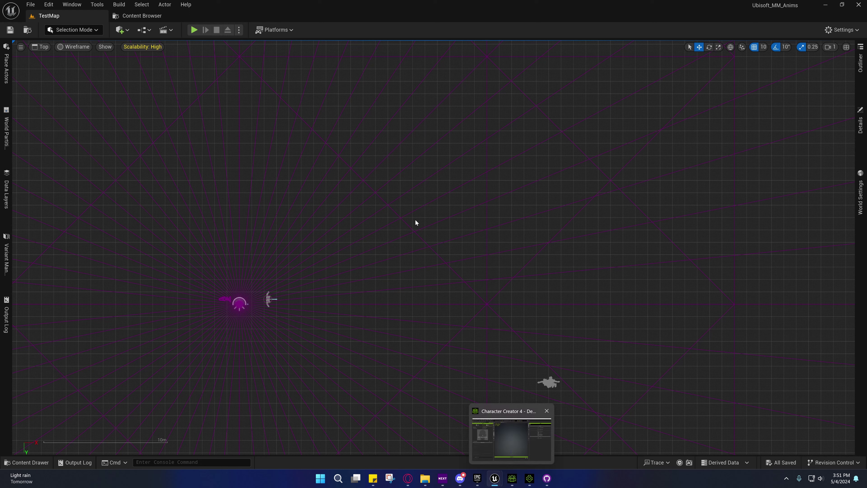
{"action": "left_click", "coordinate": [530, 478]}
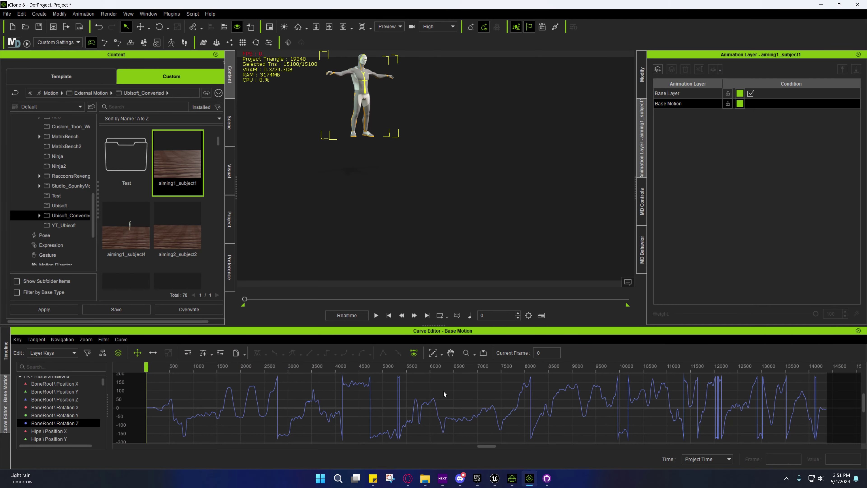
{"action": "left_click", "coordinate": [531, 479]}
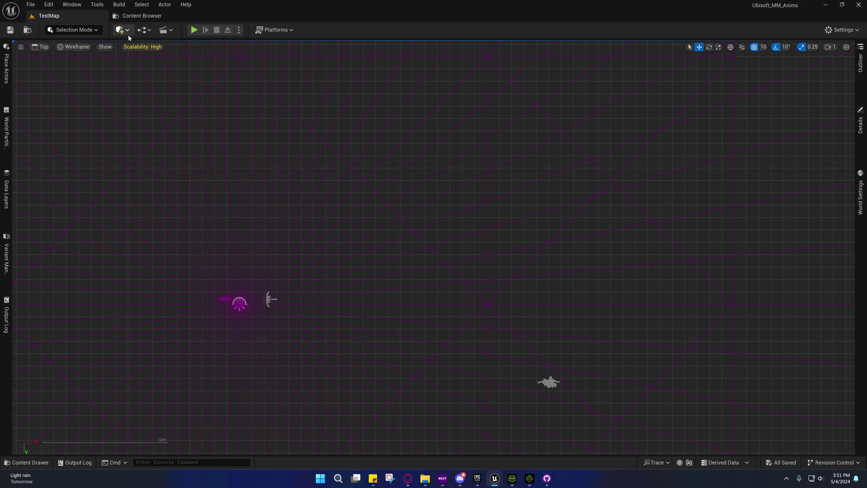
Play the TestMap level, run the character in several directions to test its movement, and stop the play session.
{"action": "left_click", "coordinate": [194, 29]}
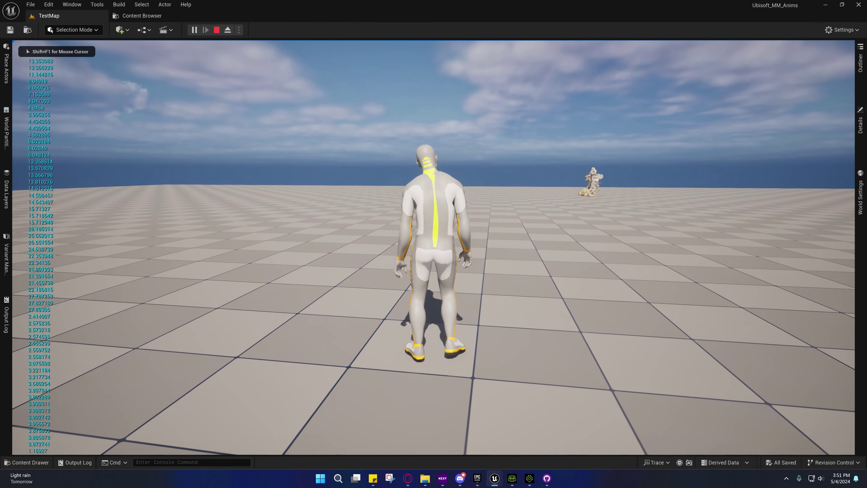
{"action": "key", "text": "w"}
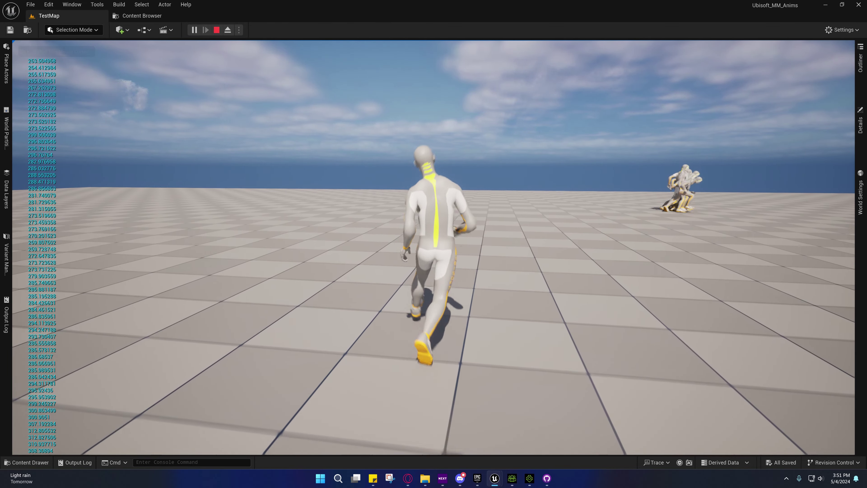
{"action": "key", "text": "d"}
{"action": "key", "text": "a"}
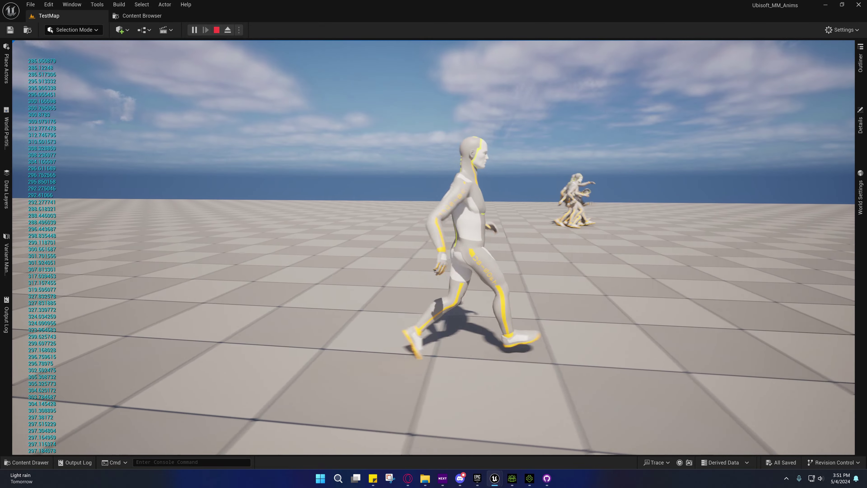
{"action": "key", "text": "d"}
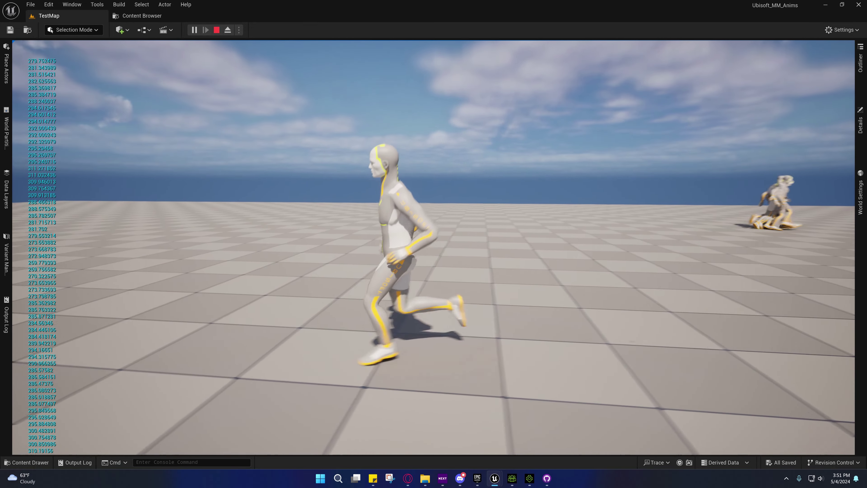
{"action": "key", "text": "d"}
{"action": "key", "text": "w"}
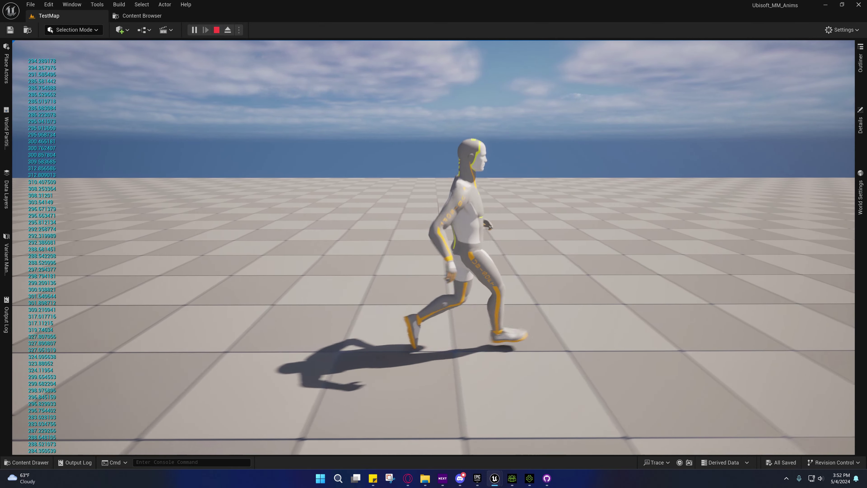
{"action": "key", "text": "shift+F1"}
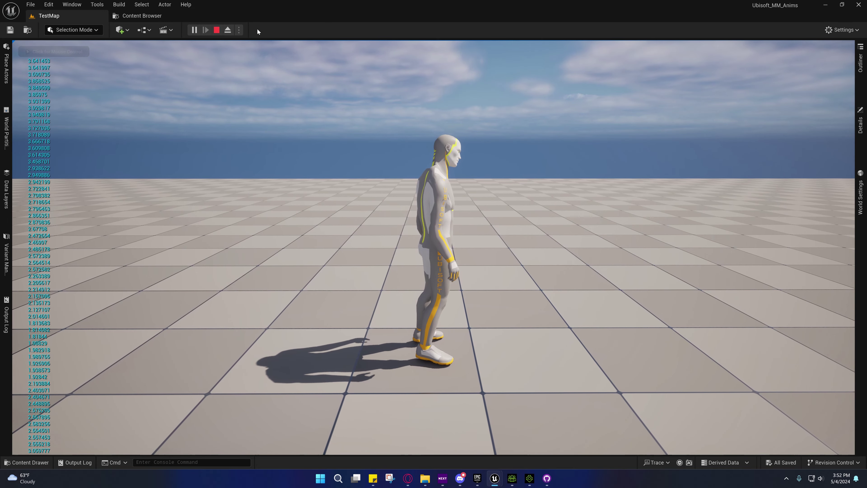
{"action": "left_click", "coordinate": [217, 30]}
Change the level viewport to Perspective view and frame the character from the front.
{"action": "right_click_drag", "start_coordinate": [376, 193], "coordinate": [380, 183]}
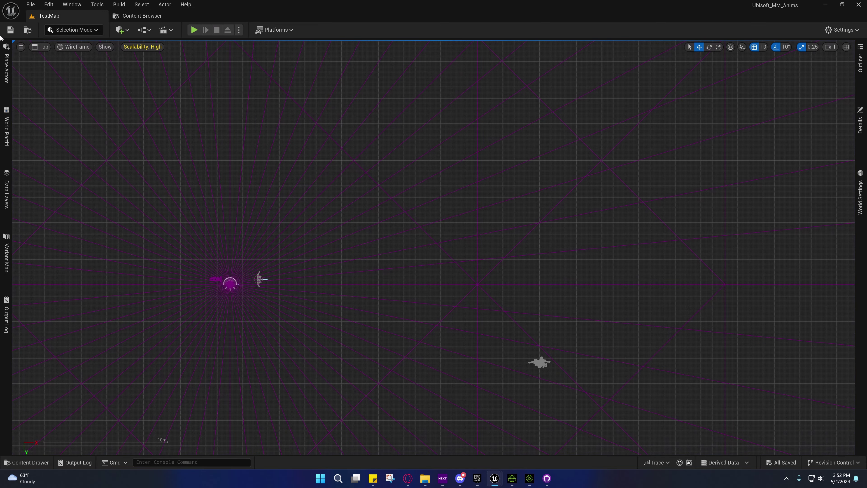
{"action": "left_click", "coordinate": [39, 47]}
{"action": "left_click", "coordinate": [56, 59]}
{"action": "right_click_drag", "start_coordinate": [327, 195], "coordinate": [61, 144]}
{"action": "key", "text": "w"}
{"action": "scroll", "coordinate": [283, 149], "scroll_direction": "up", "scroll_amount": 3}
{"action": "right_click_drag", "start_coordinate": [311, 143], "coordinate": [398, 171]}
{"action": "scroll", "coordinate": [243, 146], "scroll_direction": "down", "scroll_amount": 3}
{"action": "key", "text": "w"}
{"action": "scroll", "coordinate": [255, 154], "scroll_direction": "down", "scroll_amount": 2}
{"action": "key", "text": "a"}
{"action": "scroll", "coordinate": [385, 160], "scroll_direction": "down", "scroll_amount": 1}
{"action": "right_click_drag", "start_coordinate": [387, 205], "coordinate": [387, 205]}
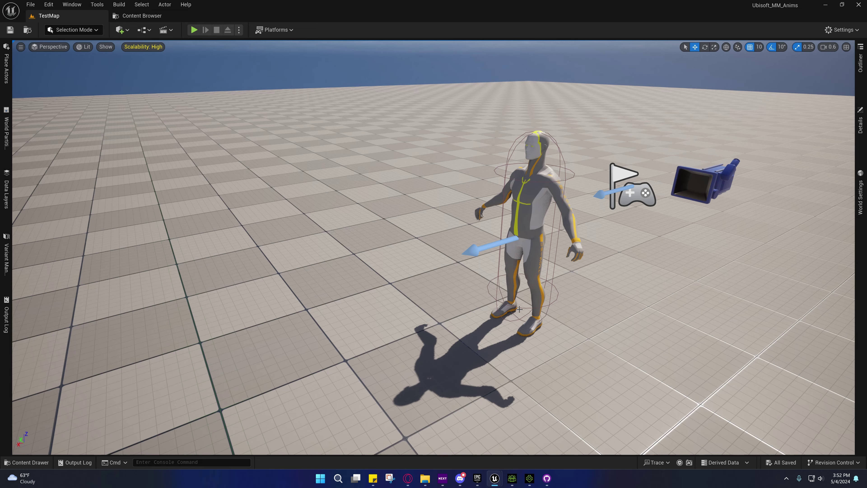
{"action": "right_click_drag", "start_coordinate": [505, 365], "coordinate": [588, 360]}
{"action": "key", "text": "w"}
{"action": "key", "text": "a"}
{"action": "scroll", "coordinate": [584, 374], "scroll_direction": "down", "scroll_amount": 2}
{"action": "key", "text": "s"}
{"action": "right_click_drag", "start_coordinate": [513, 338], "coordinate": [501, 322]}
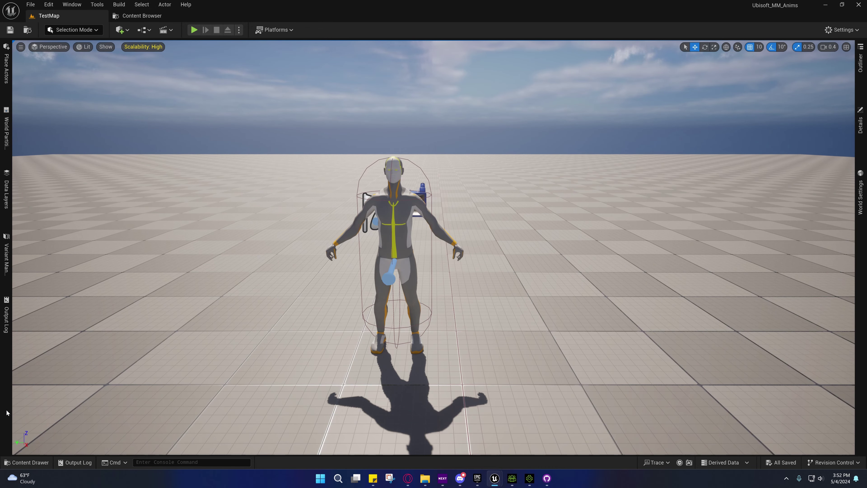
Browse the animation sequences in the Subject1 to Subject5 folders under Char/Anims.
{"action": "left_click", "coordinate": [27, 463]}
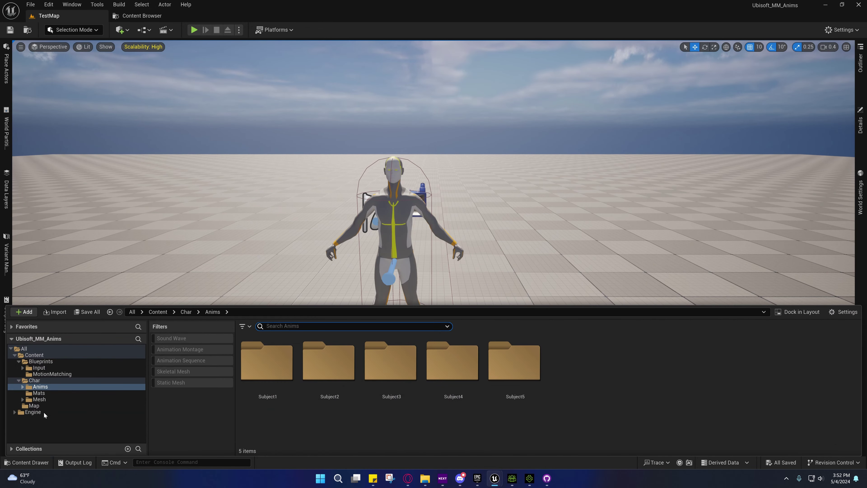
{"action": "double_click", "coordinate": [259, 358]}
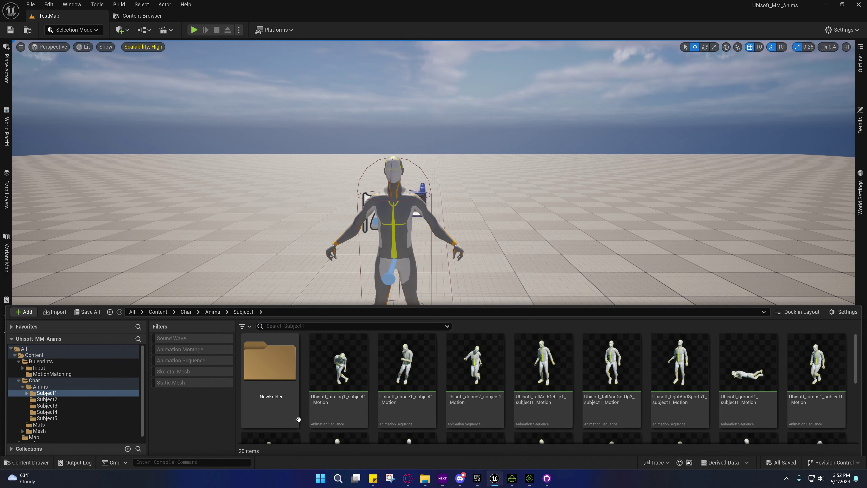
{"action": "left_click", "coordinate": [40, 387]}
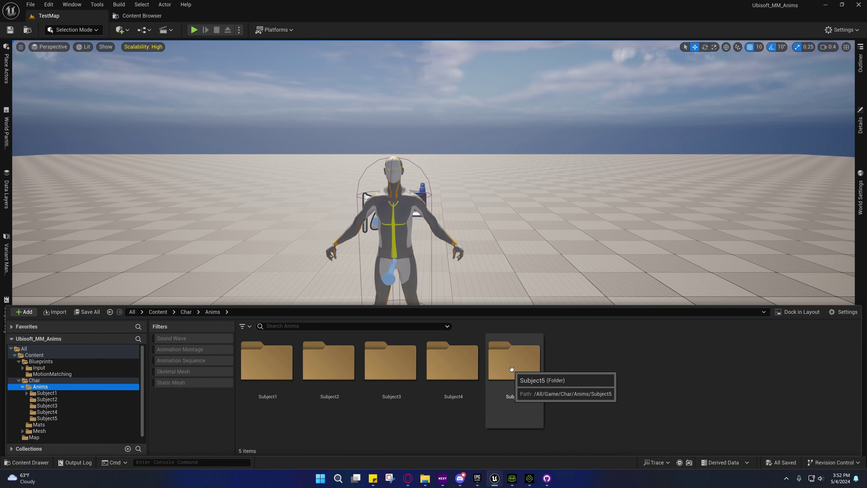
{"action": "double_click", "coordinate": [384, 371]}
{"action": "scroll", "coordinate": [427, 395], "scroll_direction": "down", "scroll_amount": 3}
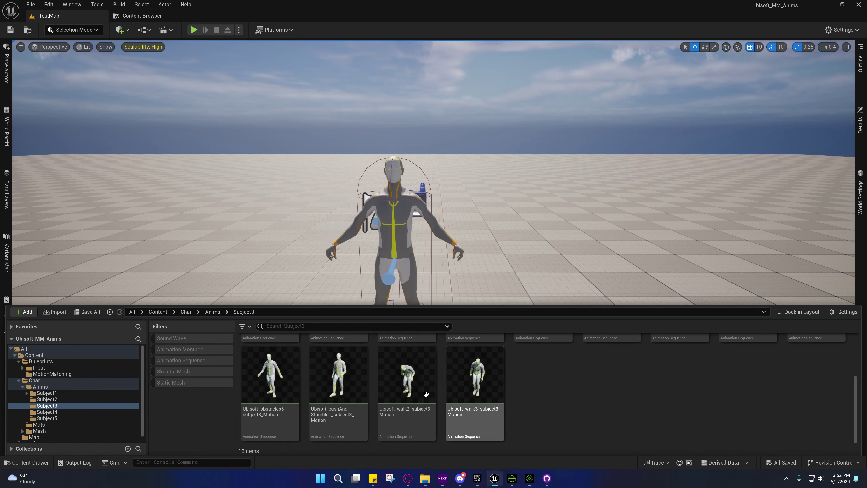
{"action": "left_click", "coordinate": [62, 412]}
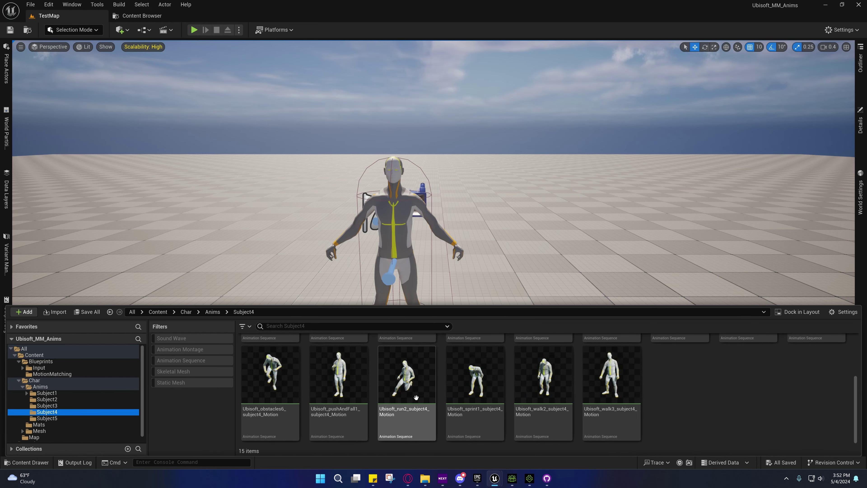
{"action": "scroll", "coordinate": [338, 410], "scroll_direction": "down", "scroll_amount": 3}
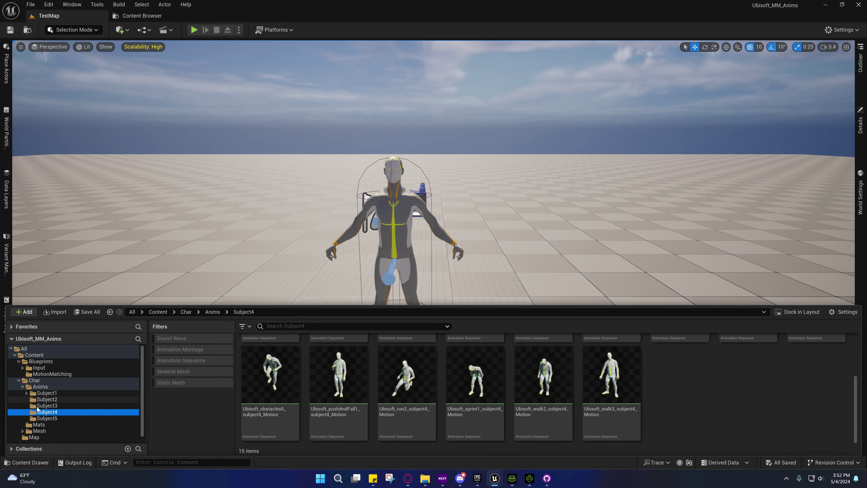
{"action": "left_click", "coordinate": [47, 418]}
{"action": "scroll", "coordinate": [381, 393], "scroll_direction": "up", "scroll_amount": 3}
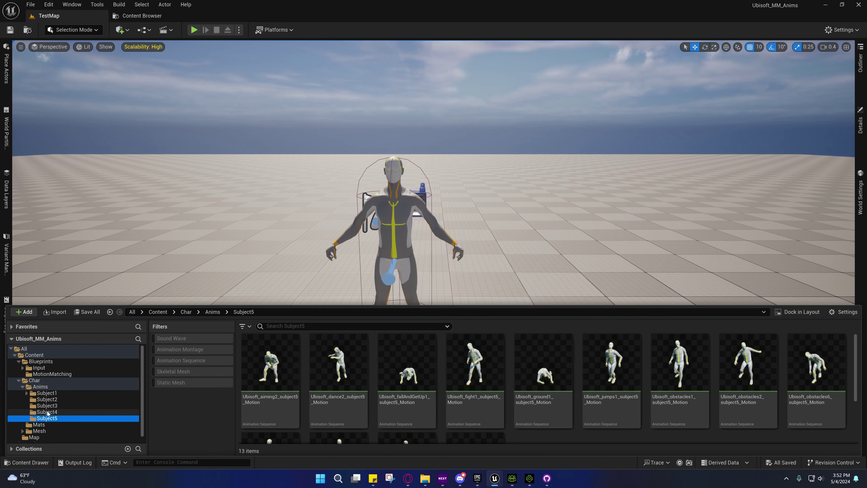
{"action": "left_click", "coordinate": [52, 399]}
{"action": "scroll", "coordinate": [341, 404], "scroll_direction": "down", "scroll_amount": 3}
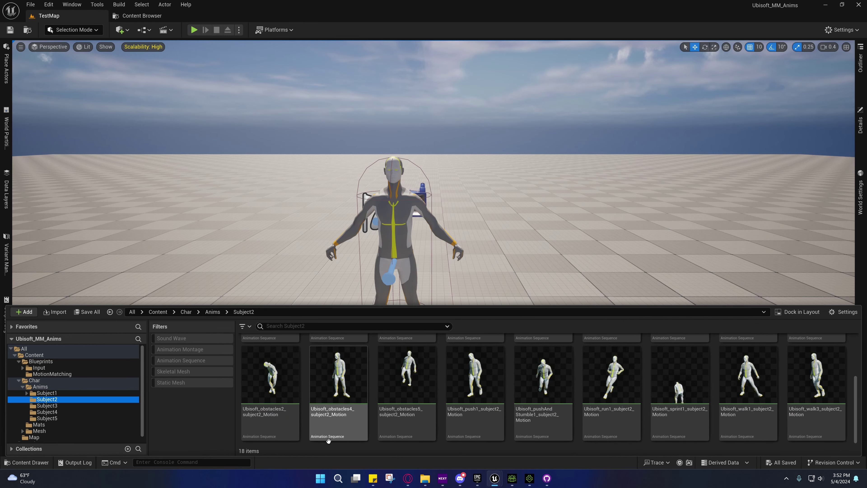
{"action": "left_click", "coordinate": [41, 393]}
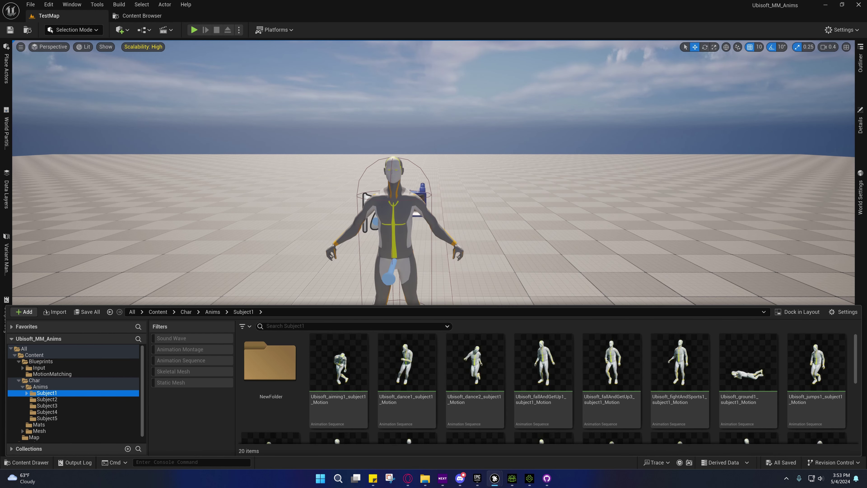
Inspect the Ubisoft_run2_subject1_Motion1 sequence in PSD_TestDatabase, and locate the database and PSN_TestNormSet among the MotionMatching assets.
{"action": "mouse_move", "coordinate": [495, 478]}
{"action": "left_click", "coordinate": [536, 439]}
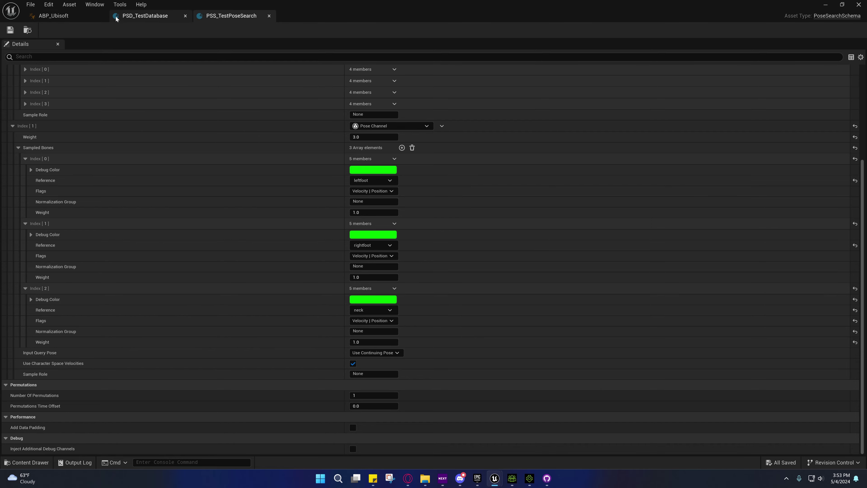
{"action": "left_click", "coordinate": [116, 17]}
{"action": "left_click", "coordinate": [70, 65]}
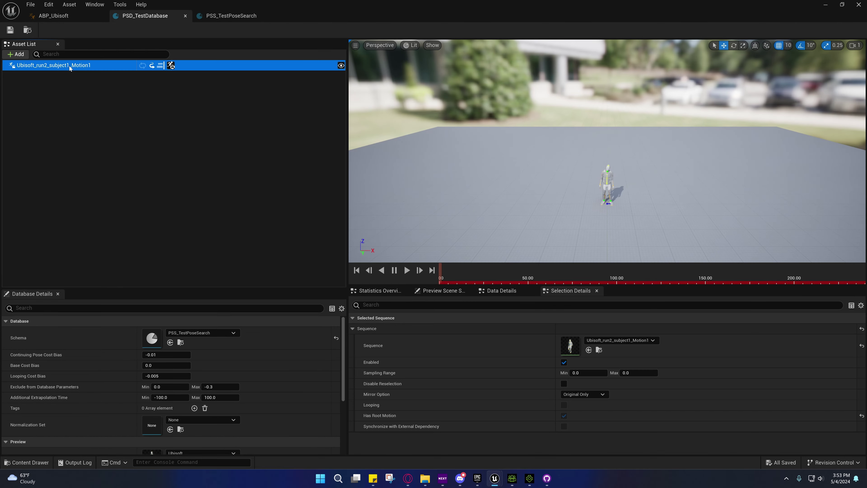
{"action": "left_click", "coordinate": [27, 30]}
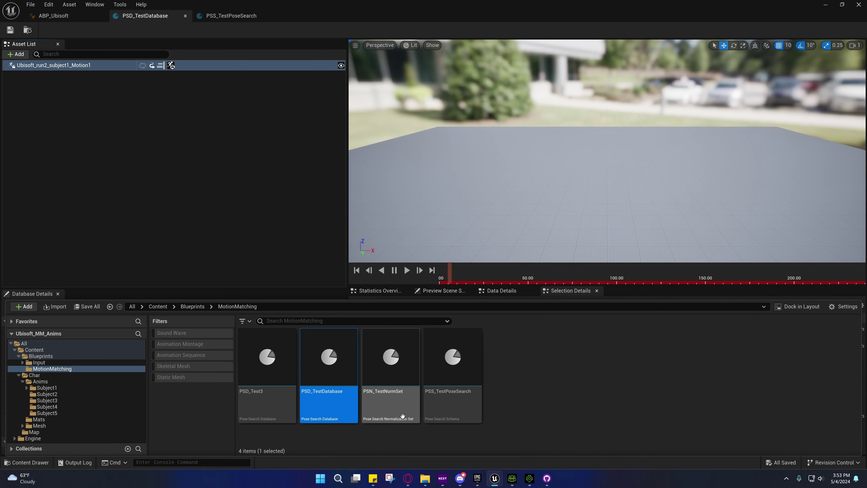
{"action": "left_click", "coordinate": [398, 407]}
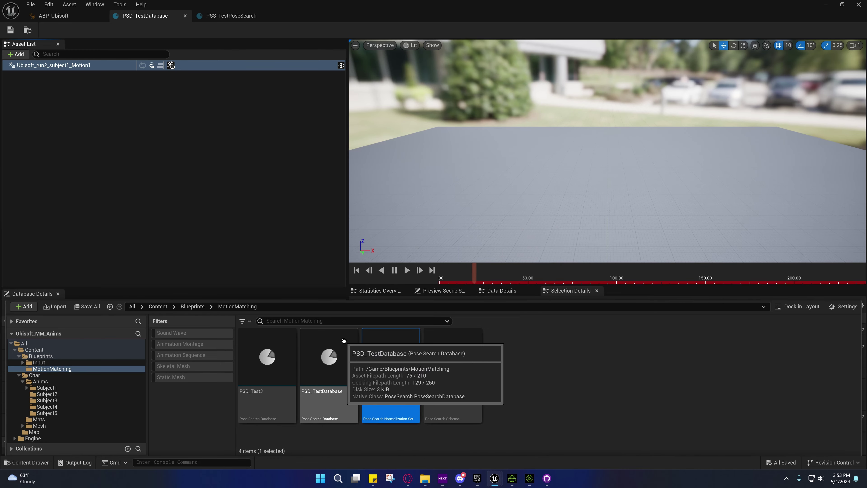
Open the project's plugin list and review the built-in Animation plugins, from Animation Warping and Chooser through Motion Trajectory and Pose Search.
{"action": "left_click", "coordinate": [45, 5]}
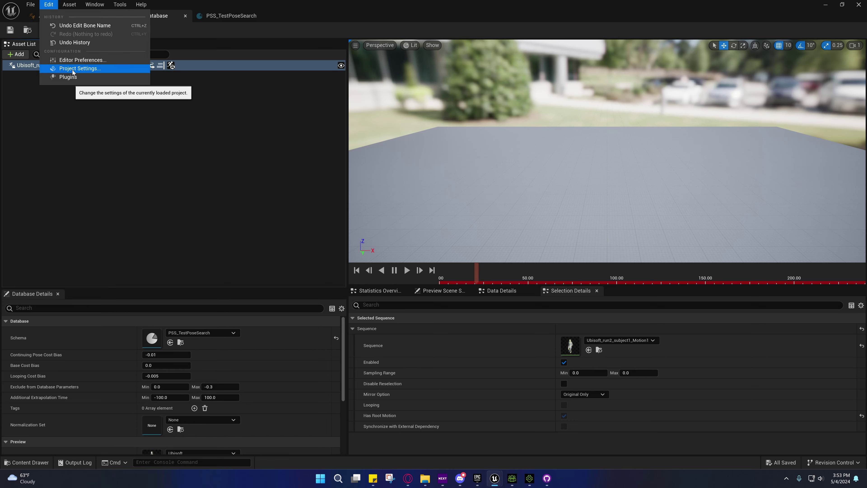
{"action": "left_click", "coordinate": [62, 78]}
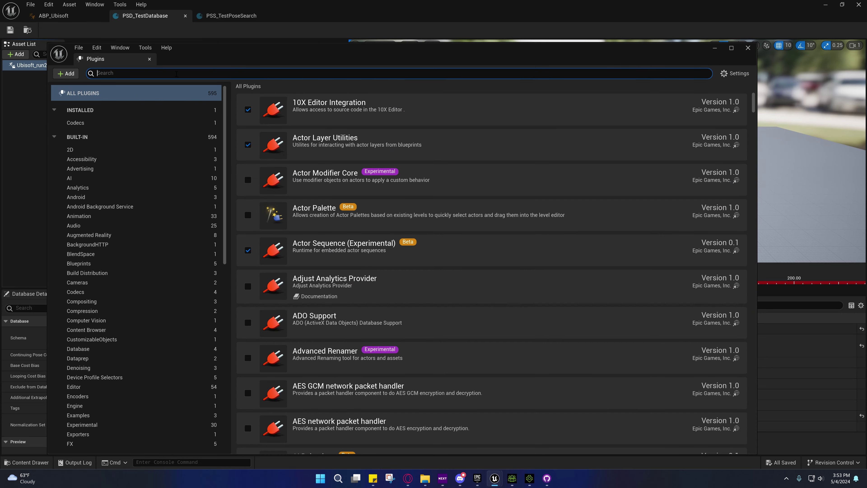
{"action": "left_click", "coordinate": [96, 216]}
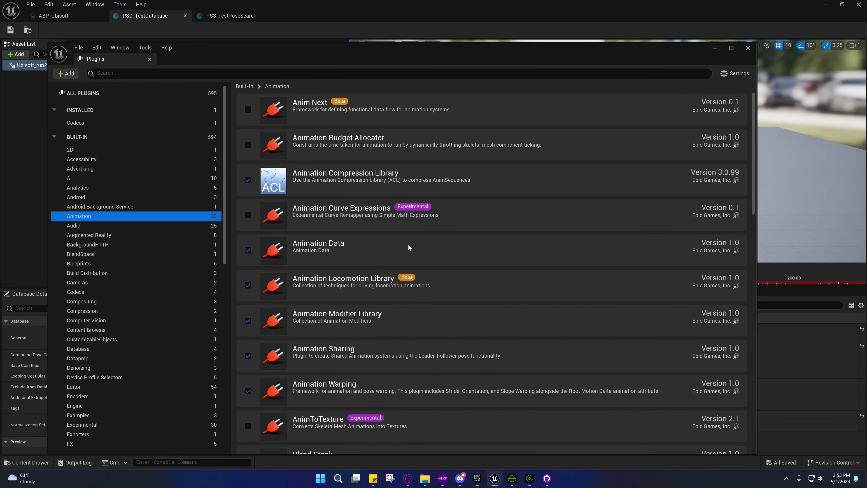
{"action": "scroll", "coordinate": [408, 246], "scroll_direction": "down", "scroll_amount": 1}
{"action": "scroll", "coordinate": [408, 245], "scroll_direction": "up", "scroll_amount": 1}
{"action": "scroll", "coordinate": [365, 179], "scroll_direction": "down", "scroll_amount": 5}
{"action": "scroll", "coordinate": [361, 182], "scroll_direction": "down", "scroll_amount": 1}
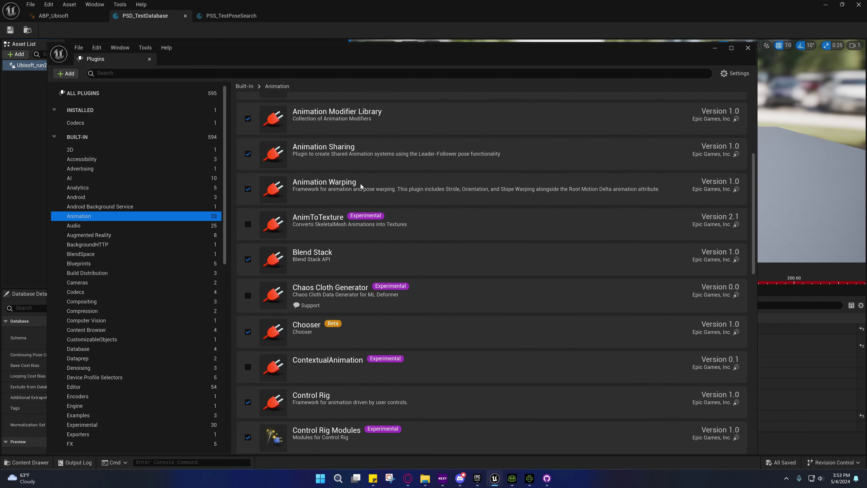
{"action": "scroll", "coordinate": [360, 184], "scroll_direction": "up", "scroll_amount": 2}
{"action": "scroll", "coordinate": [361, 184], "scroll_direction": "down", "scroll_amount": 10}
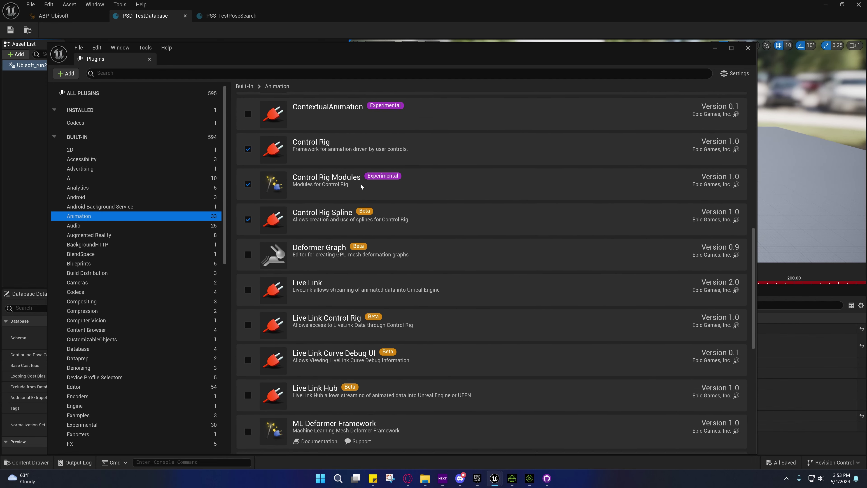
{"action": "scroll", "coordinate": [361, 183], "scroll_direction": "down", "scroll_amount": 2}
{"action": "scroll", "coordinate": [440, 272], "scroll_direction": "down", "scroll_amount": 10}
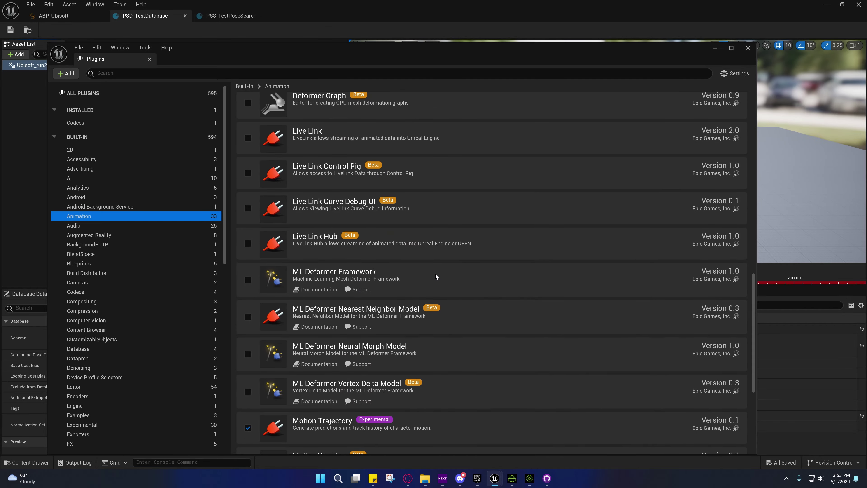
{"action": "scroll", "coordinate": [435, 277], "scroll_direction": "down", "scroll_amount": 5}
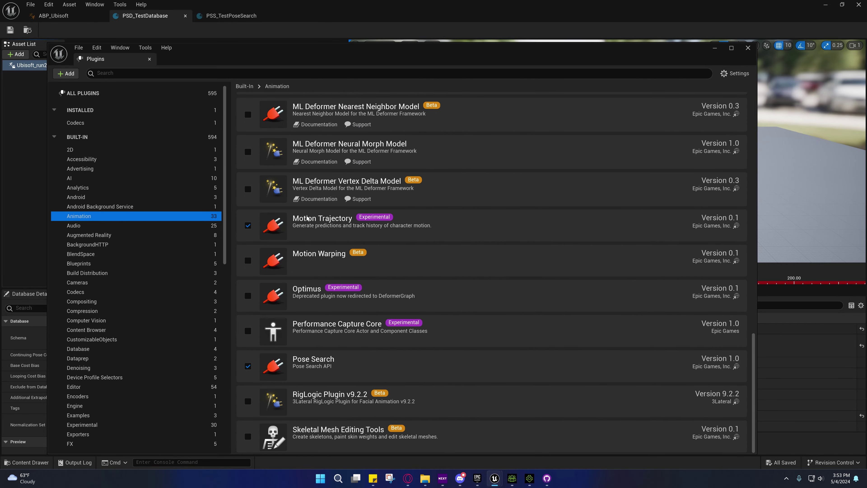
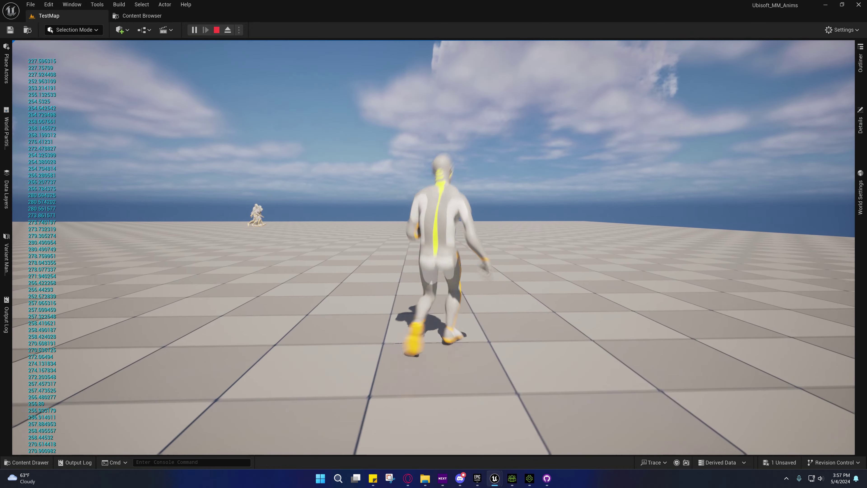
Run the character forward, backward and sideways in TestMap to test its direction changes, and stop the play session.
{"action": "key", "text": "d"}
{"action": "key", "text": "s"}
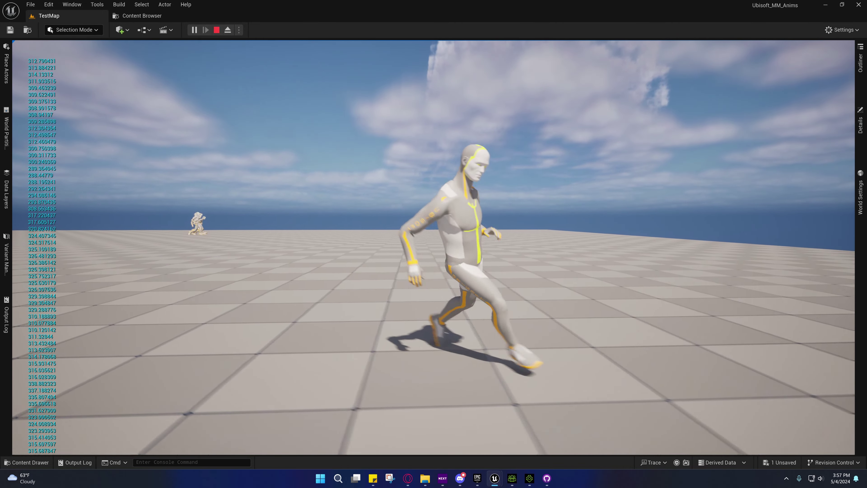
{"action": "key", "text": "a"}
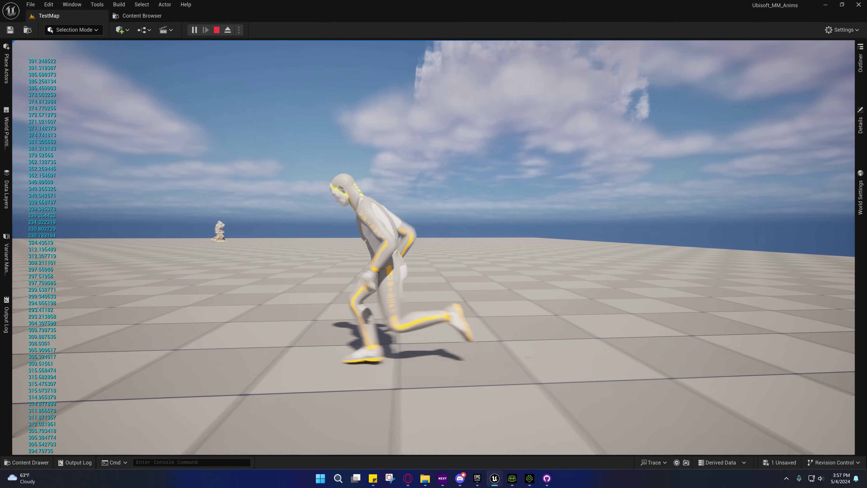
{"action": "key", "text": "w"}
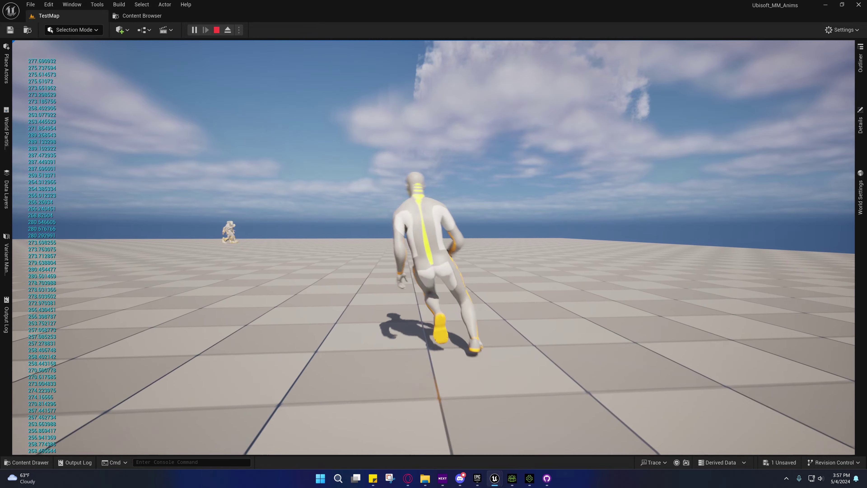
{"action": "key", "text": "a"}
{"action": "key", "text": "s"}
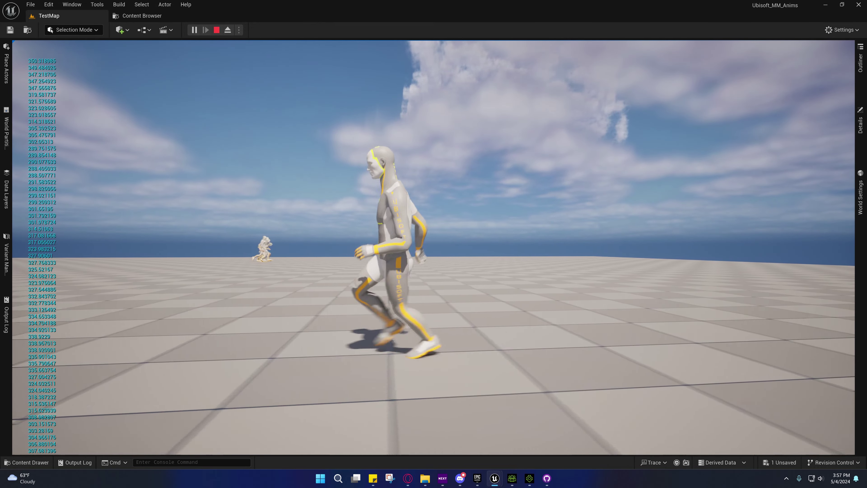
{"action": "key", "text": "d"}
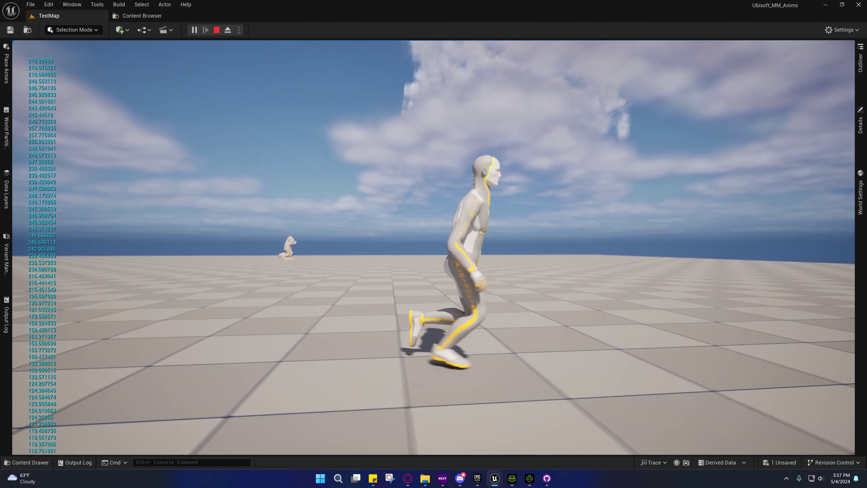
{"action": "key", "text": "shift+F1"}
{"action": "left_click", "coordinate": [216, 30]}
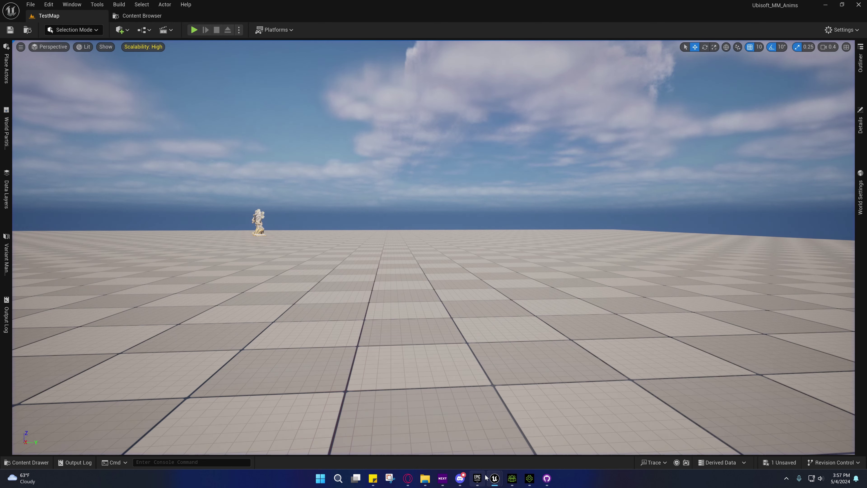
Return to the PSS_TestPoseSearch schema and examine its trajectory channel, pose channel and sampled bones.
{"action": "mouse_move", "coordinate": [496, 479]}
{"action": "left_click", "coordinate": [517, 440]}
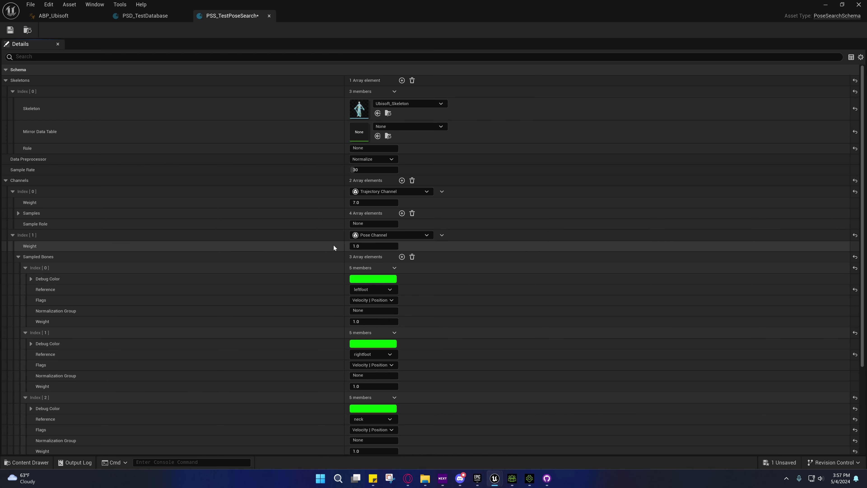
{"action": "scroll", "coordinate": [143, 266], "scroll_direction": "down", "scroll_amount": 2}
{"action": "scroll", "coordinate": [142, 266], "scroll_direction": "down", "scroll_amount": 5}
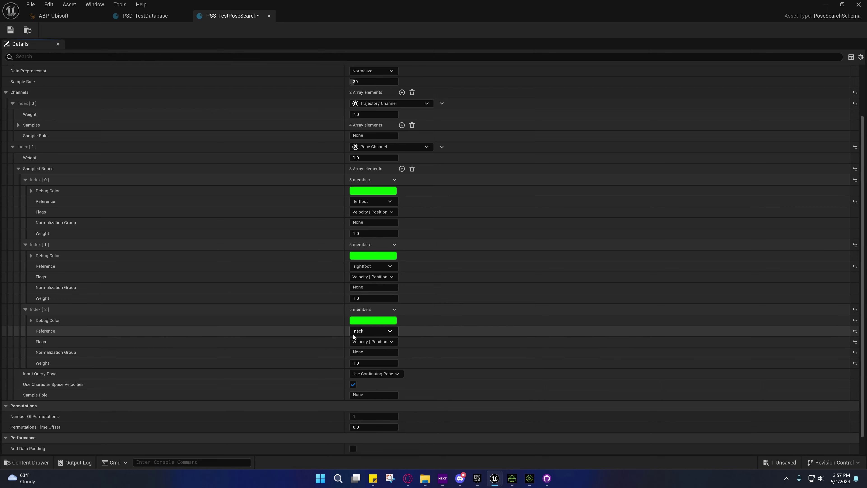
Try head as the reference of the pose channel's third sampled bone, and restore it to neck.
{"action": "left_click", "coordinate": [389, 331]}
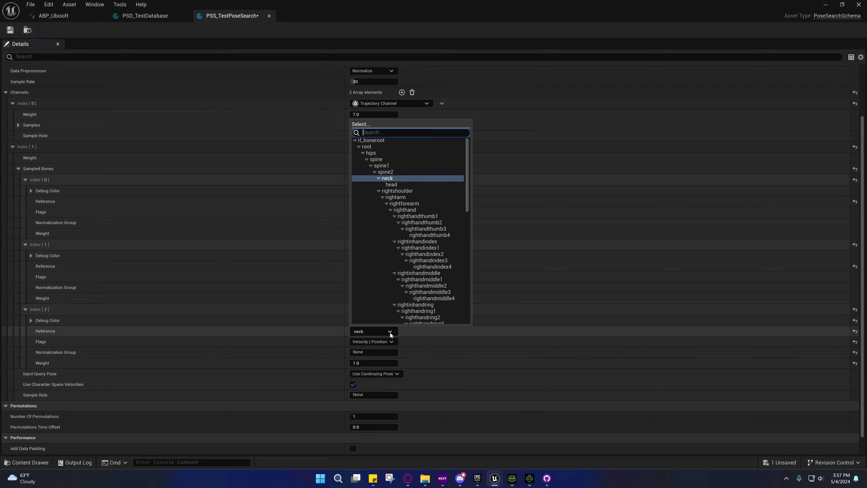
{"action": "left_click", "coordinate": [391, 185]}
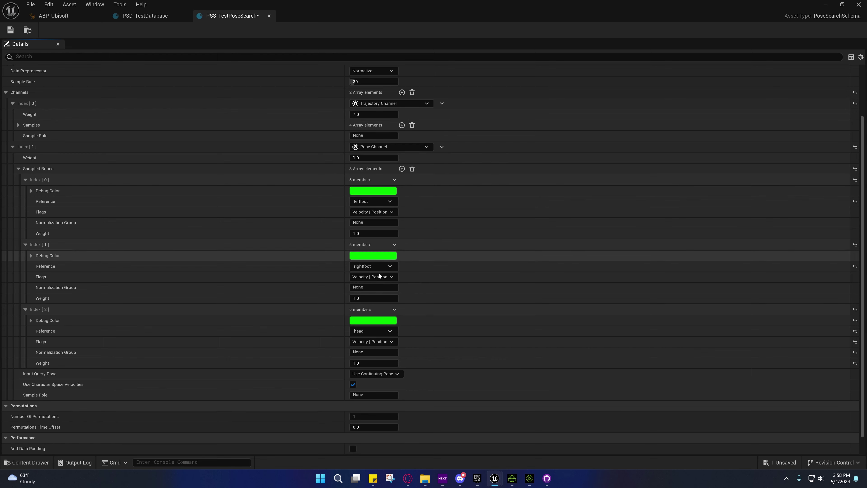
{"action": "left_click", "coordinate": [379, 331]}
{"action": "left_click", "coordinate": [388, 178]}
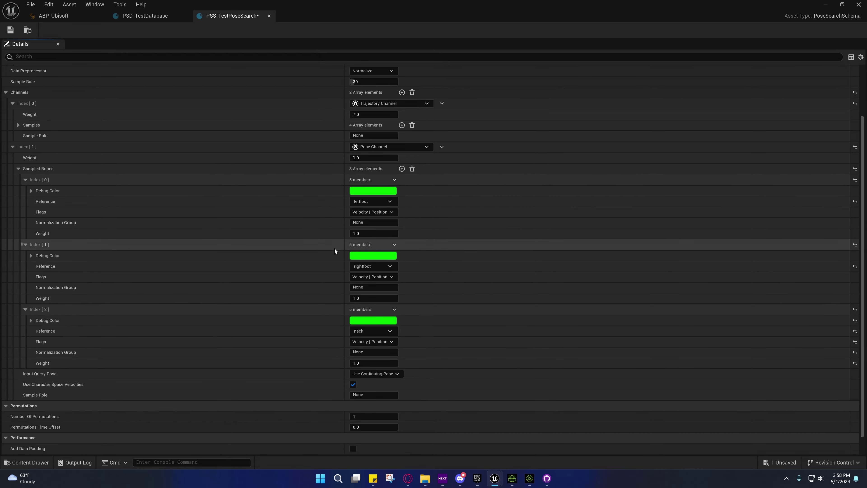
Check the collected bones of the Pose History node in the ABP_Ubisoft AnimGraph.
{"action": "left_click", "coordinate": [64, 15]}
{"action": "scroll", "coordinate": [439, 218], "scroll_direction": "up", "scroll_amount": 3}
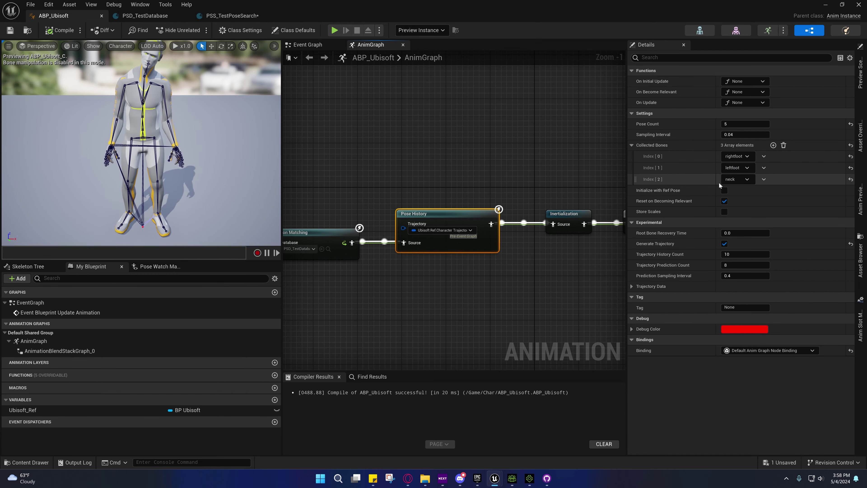
Set the Pose Channel weight to 3.0 in the PSS_TestPoseSearch schema and save the asset.
{"action": "left_click", "coordinate": [232, 16]}
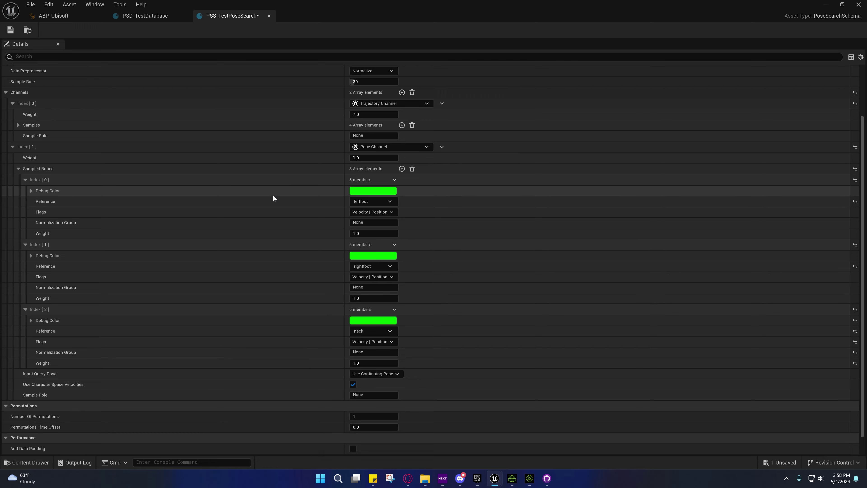
{"action": "scroll", "coordinate": [273, 195], "scroll_direction": "up", "scroll_amount": 3}
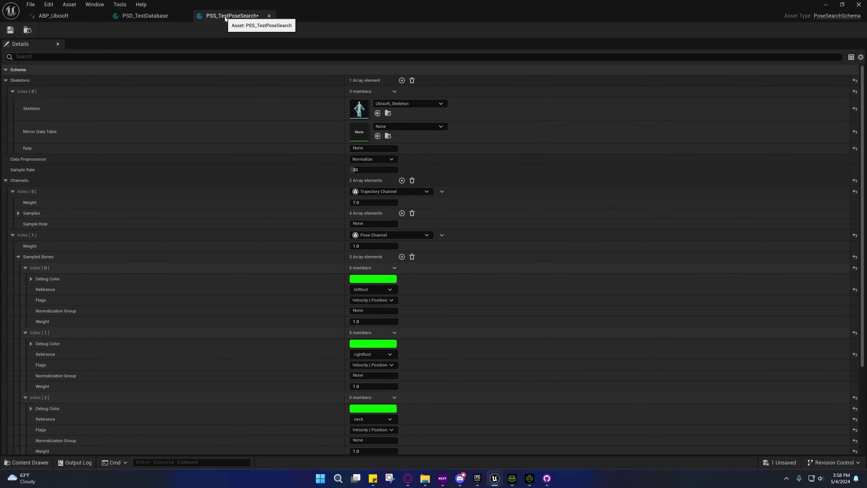
{"action": "scroll", "coordinate": [311, 289], "scroll_direction": "down", "scroll_amount": 3}
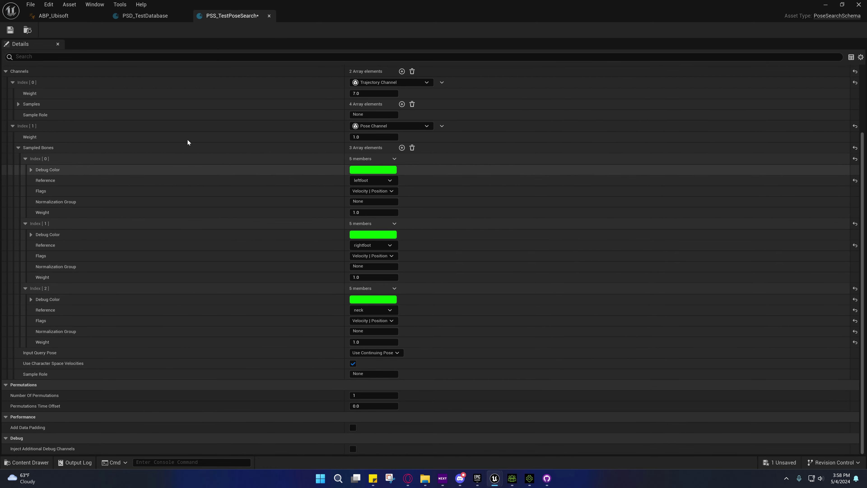
{"action": "scroll", "coordinate": [449, 232], "scroll_direction": "up", "scroll_amount": 2}
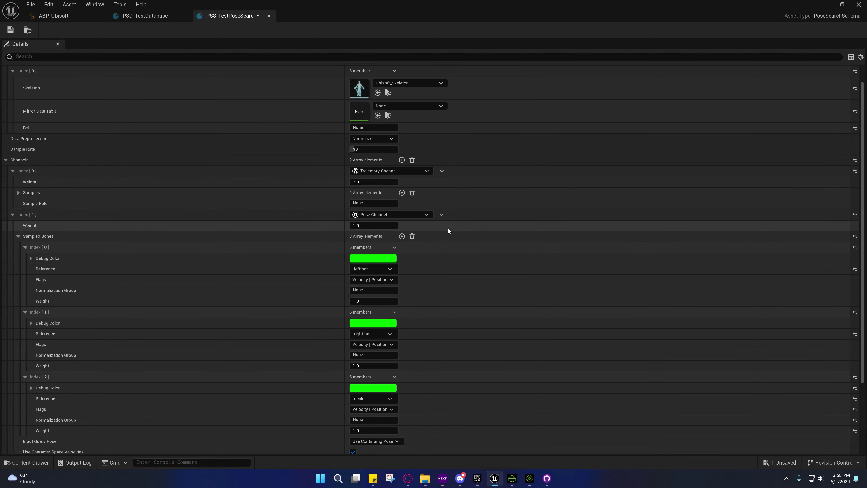
{"action": "left_click", "coordinate": [361, 227]}
{"action": "type", "text": "2"}
{"action": "key", "text": "Return"}
{"action": "type", "text": "3"}
{"action": "key", "text": "Return"}
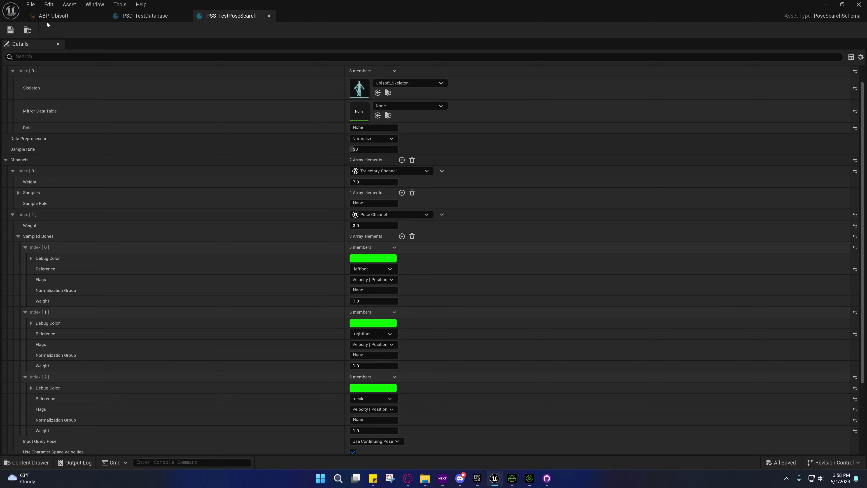
Set the Continuing Pose Cost Bias of PSD_TestDatabase to -0.1, save the database, and return to the TestMap level.
{"action": "left_click", "coordinate": [131, 17]}
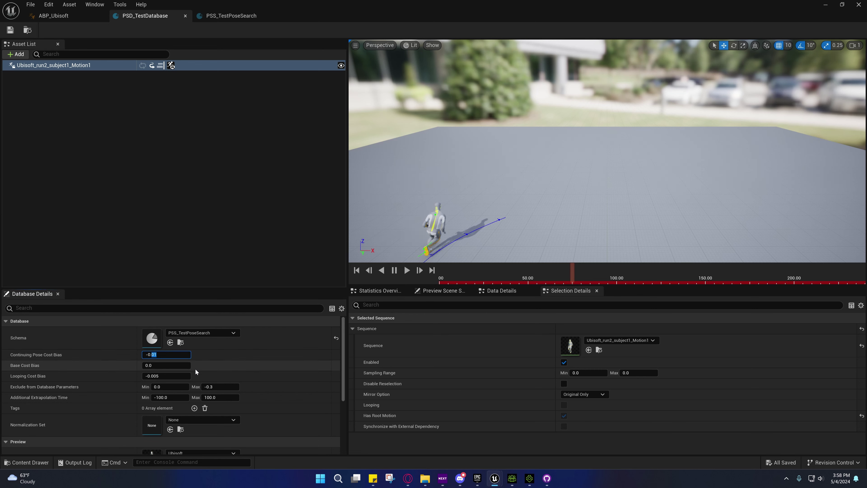
{"action": "type", "text": "1"}
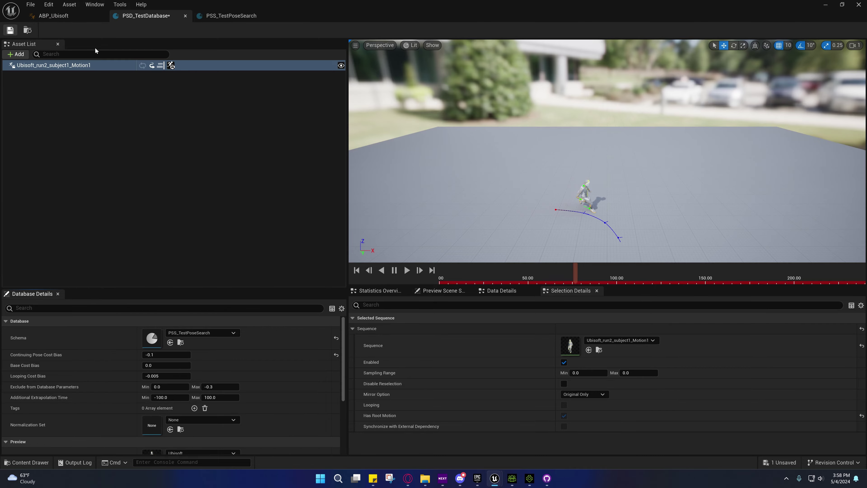
{"action": "left_click", "coordinate": [825, 4]}
Play the TestMap level, move the character around to test the changed motion matching settings, and stop the session.
{"action": "left_click", "coordinate": [194, 30]}
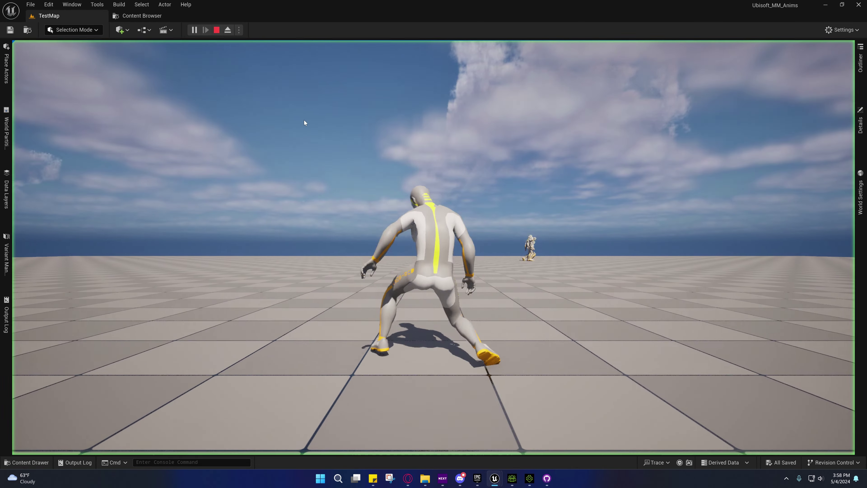
{"action": "key", "text": "a"}
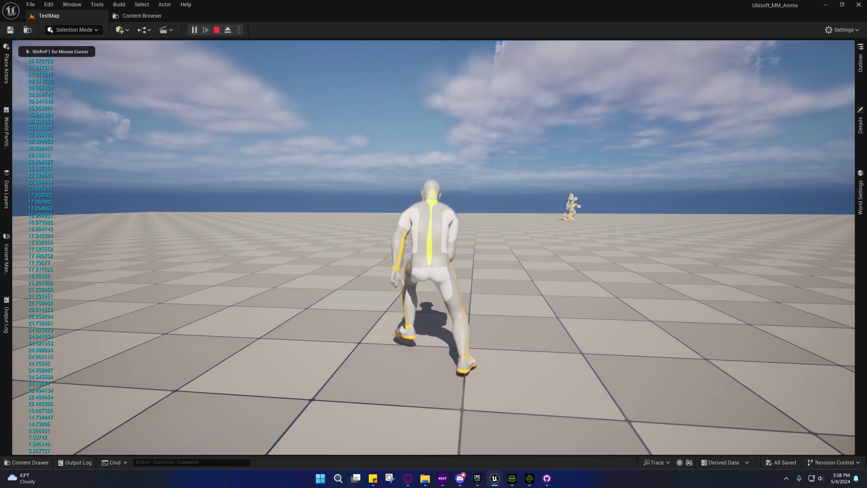
{"action": "key", "text": "a"}
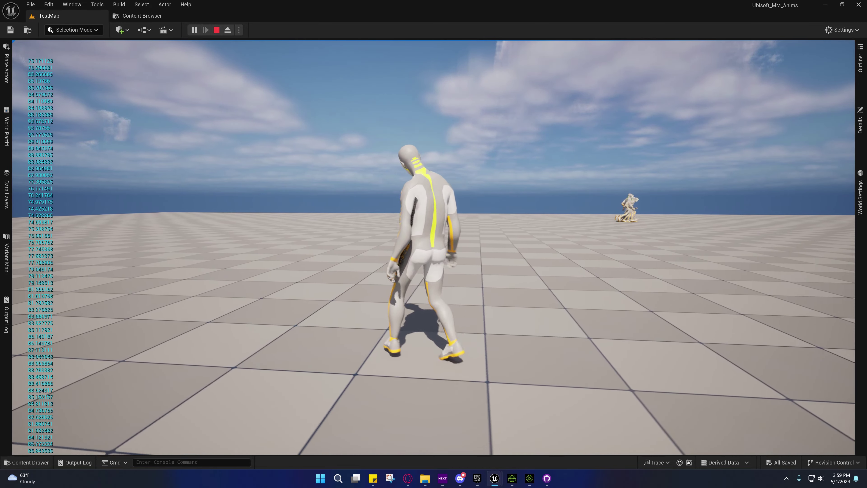
{"action": "key", "text": "shift"}
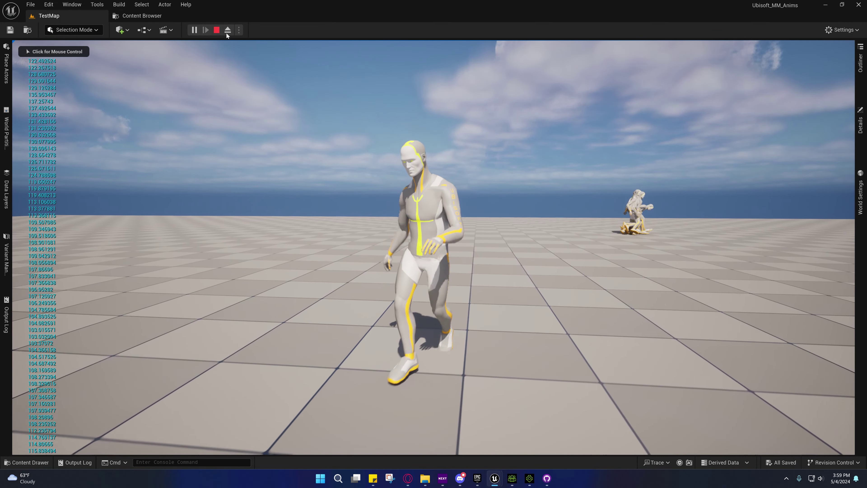
{"action": "left_click", "coordinate": [216, 29]}
Inspect the Ubisoft_run2_subject1_Motion1 preview up close in PSD_TestDatabase, and return to the TestMap level.
{"action": "mouse_move", "coordinate": [477, 478]}
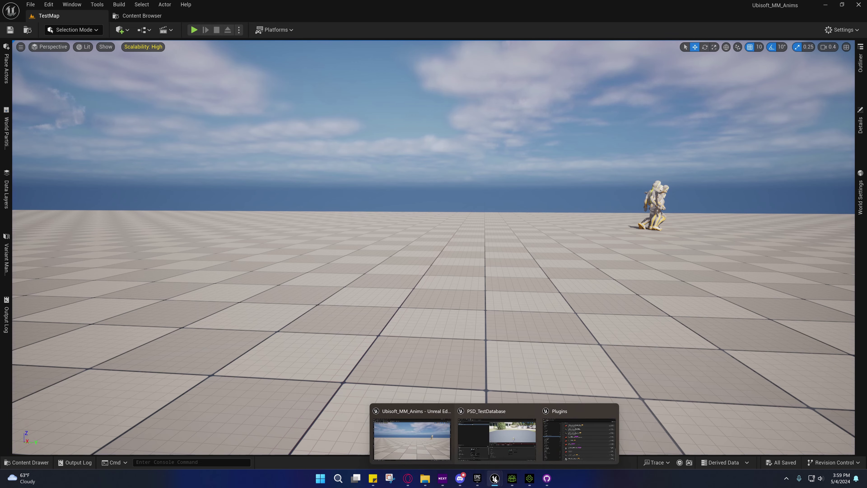
{"action": "left_click", "coordinate": [494, 435]}
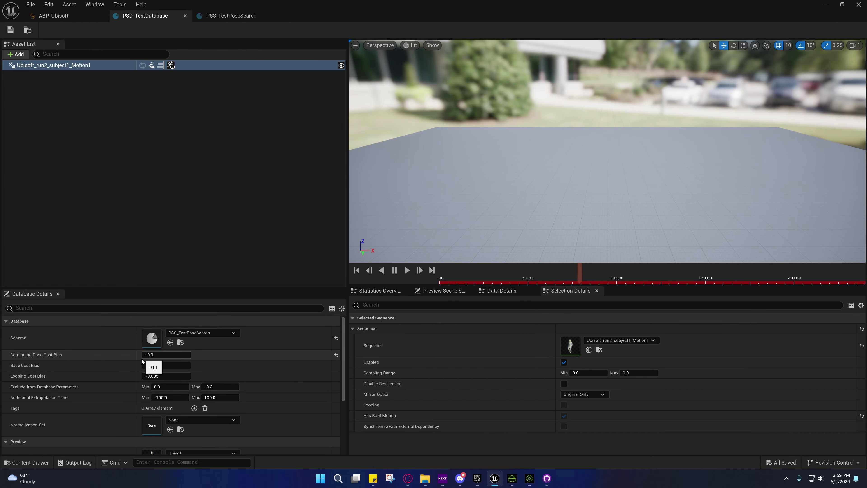
{"action": "mouse_move", "coordinate": [586, 237]}
{"action": "right_mouse_down"}
{"action": "mouse_move", "coordinate": [598, 307]}
{"action": "mouse_move", "coordinate": [615, 309]}
{"action": "mouse_move", "coordinate": [592, 236]}
{"action": "right_mouse_up"}
{"action": "key", "text": "w"}
{"action": "key", "text": "s"}
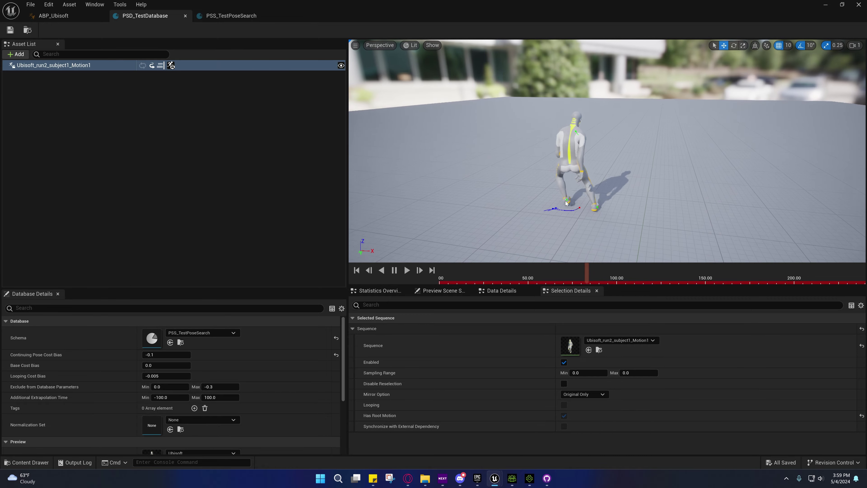
{"action": "left_click", "coordinate": [825, 4]}
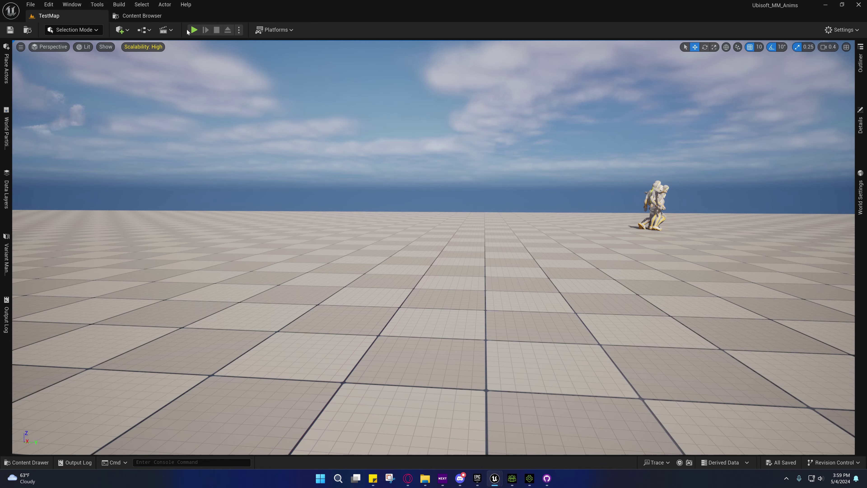
Play the TestMap level, run the character in several directions to check the motion matching, and stop the session.
{"action": "left_click", "coordinate": [194, 30]}
{"action": "key", "text": "d"}
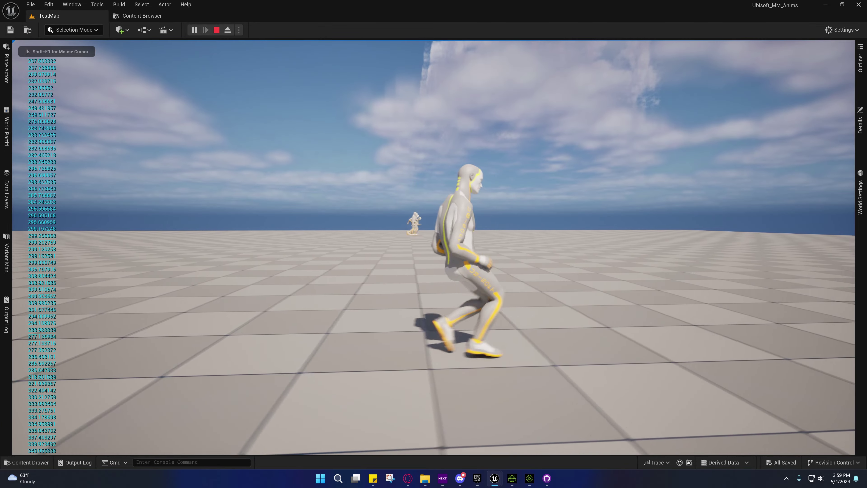
{"action": "key", "text": "a"}
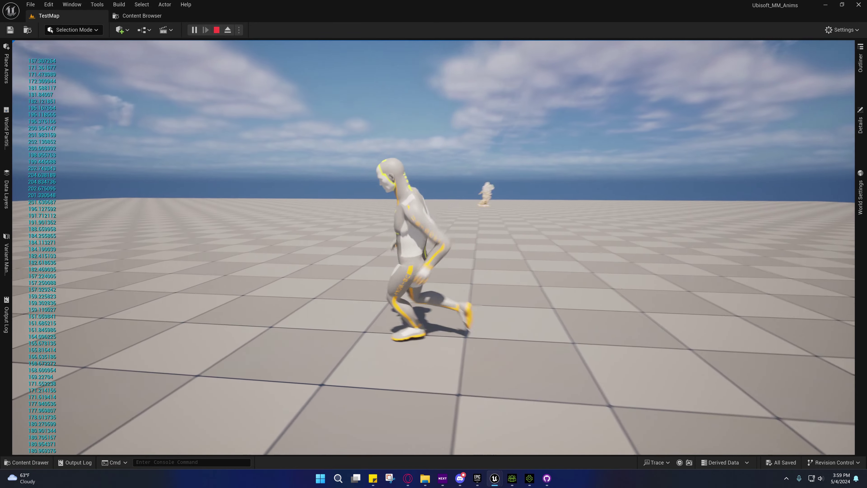
{"action": "key", "text": "d"}
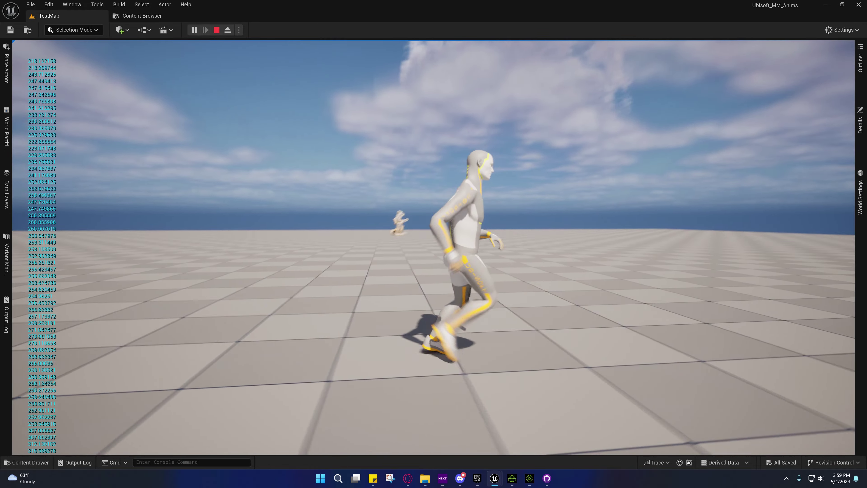
{"action": "key", "text": "w"}
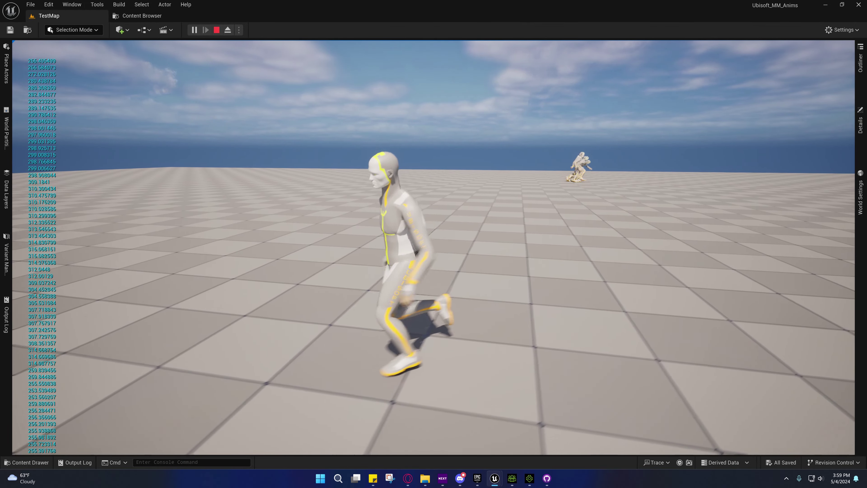
{"action": "key", "text": "s"}
{"action": "key", "text": "d"}
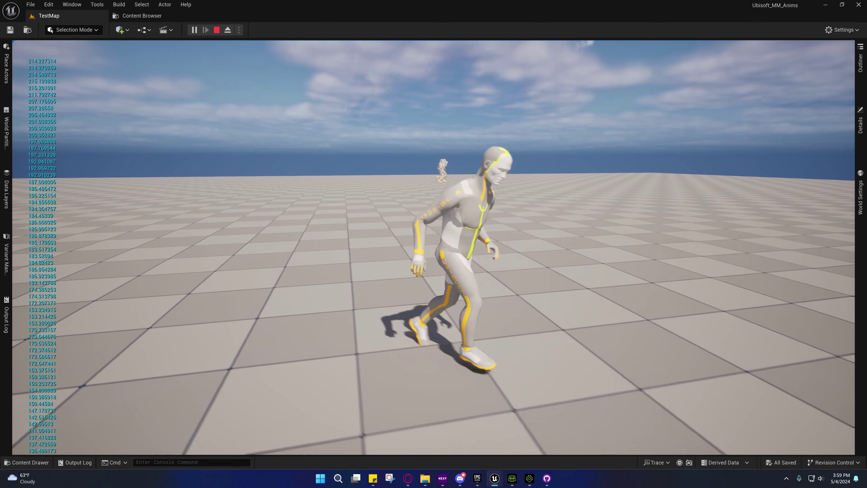
{"action": "key", "text": "shift+F1"}
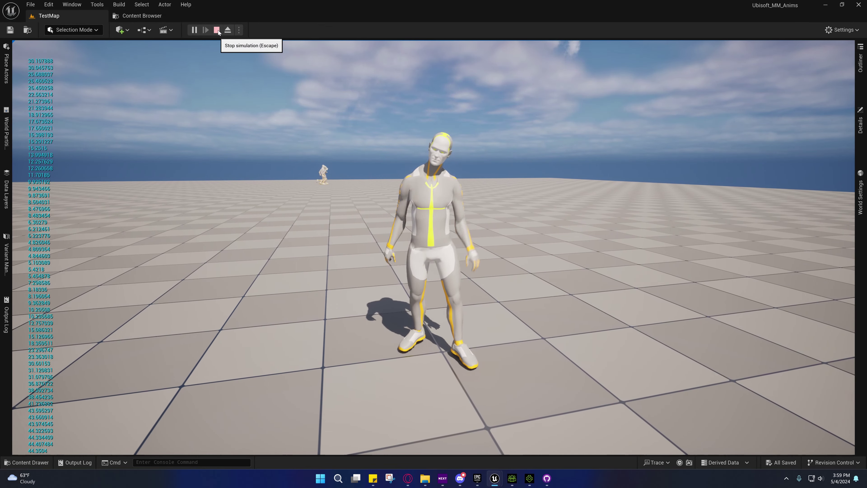
{"action": "left_click", "coordinate": [216, 30]}
Set the Continuing Pose Cost Bias of PSD_TestDatabase to -0.01 and review the remaining database settings down to Performance.
{"action": "mouse_move", "coordinate": [495, 479]}
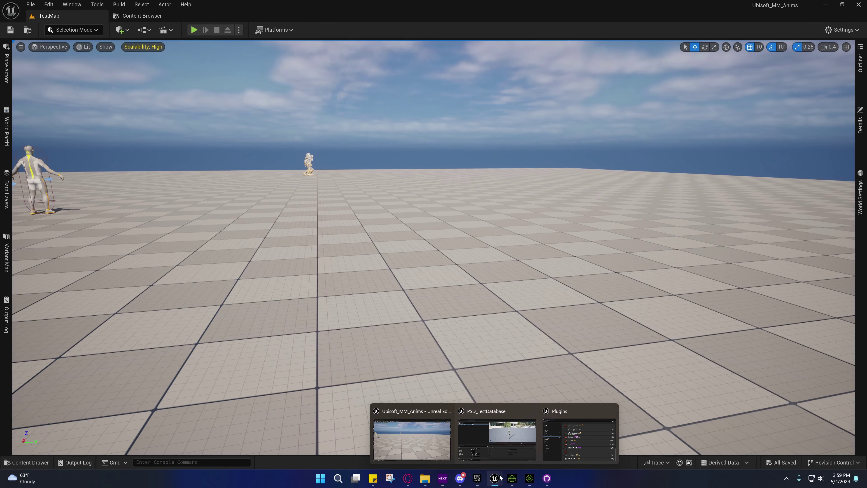
{"action": "left_click", "coordinate": [496, 433]}
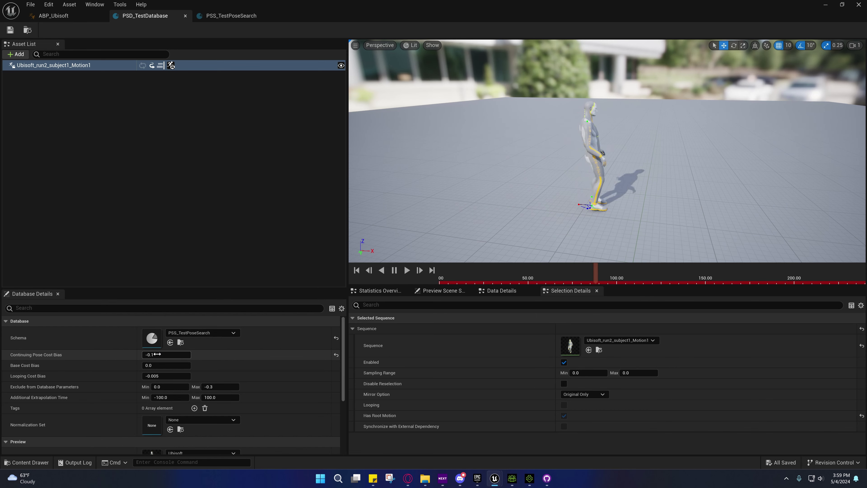
{"action": "type", "text": "-0.01"}
{"action": "key", "text": "Return"}
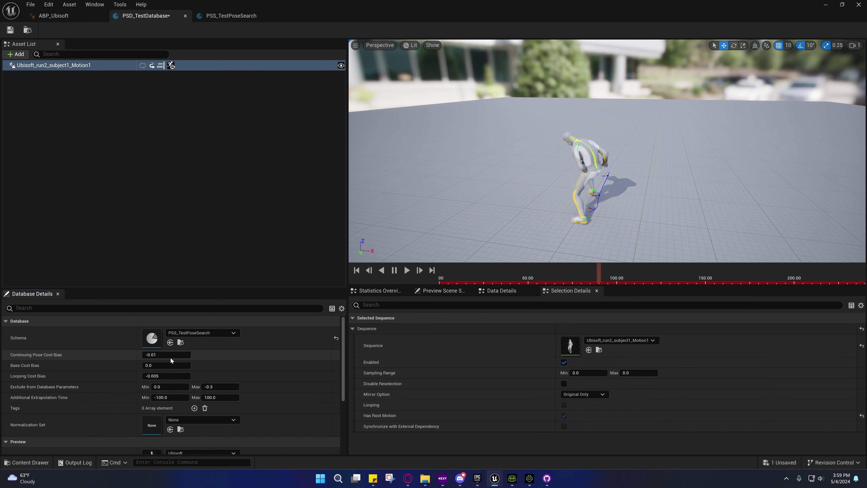
{"action": "left_click", "coordinate": [151, 354]}
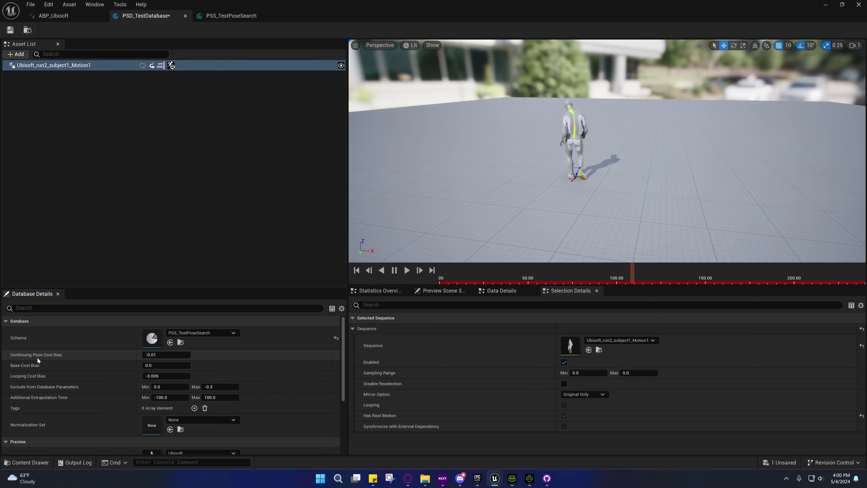
{"action": "mouse_move", "coordinate": [44, 356]}
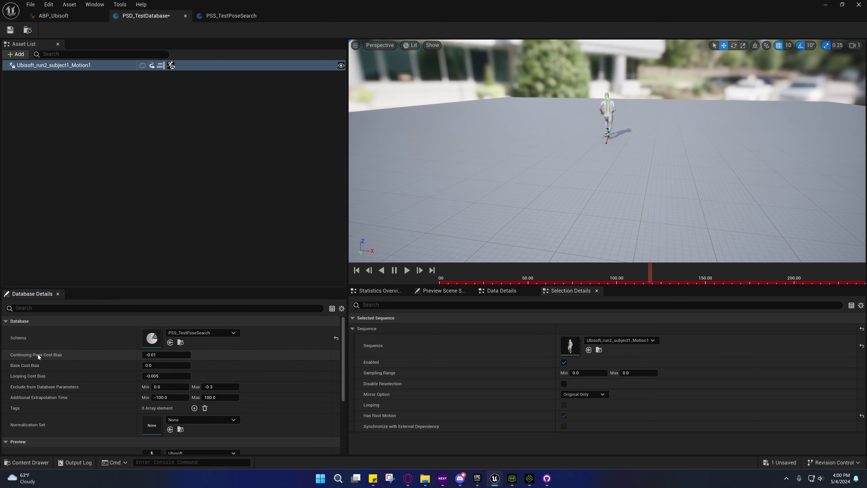
{"action": "mouse_move", "coordinate": [18, 355]}
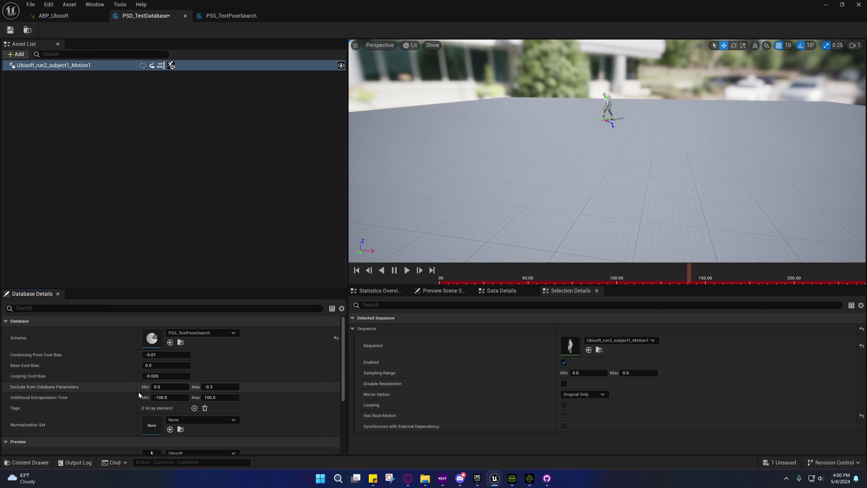
{"action": "scroll", "coordinate": [139, 392], "scroll_direction": "down", "scroll_amount": 3}
{"action": "scroll", "coordinate": [139, 395], "scroll_direction": "down", "scroll_amount": 1}
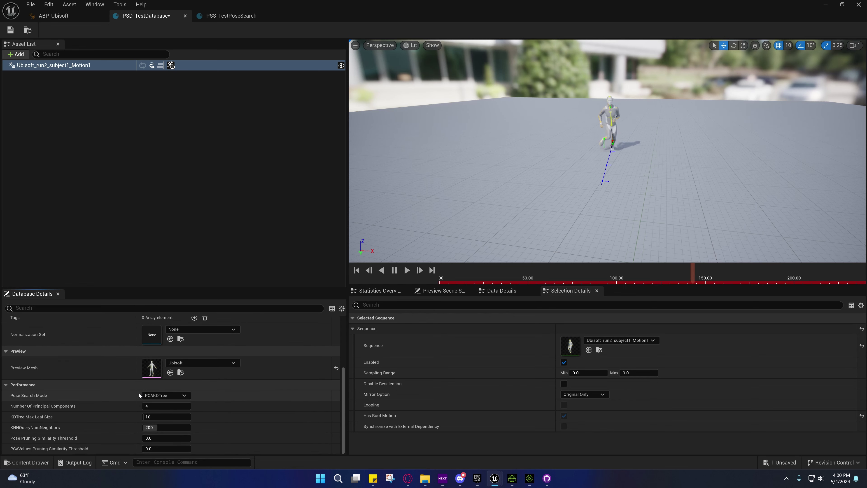
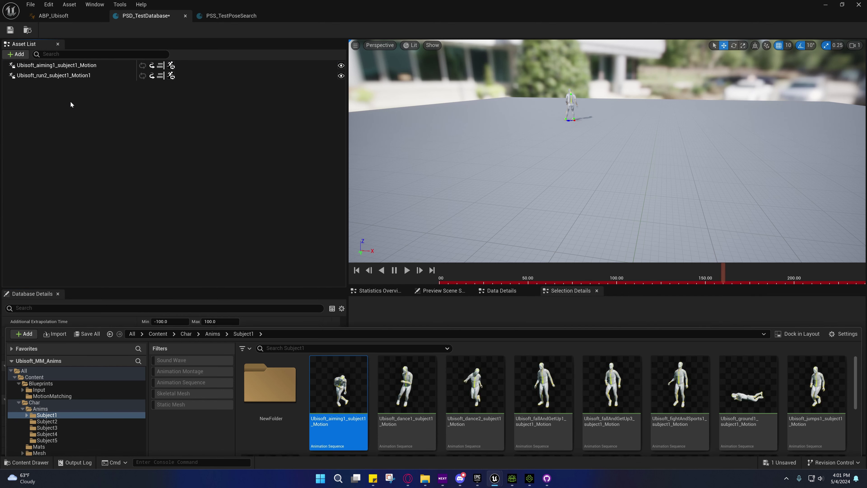
Disable the Ubisoft_aiming1_subject1_Motion entry in PSD_TestDatabase and delete it from the asset list.
{"action": "left_click", "coordinate": [63, 64]}
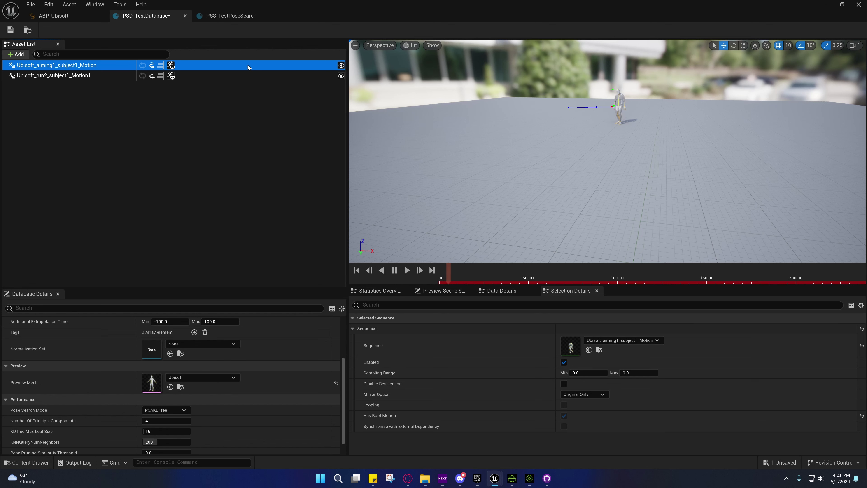
{"action": "left_click", "coordinate": [341, 66]}
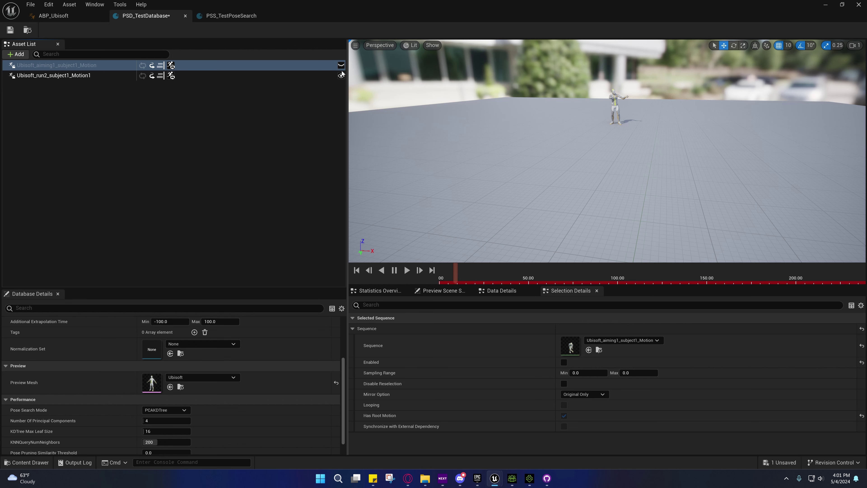
{"action": "right_click", "coordinate": [45, 67]}
{"action": "left_click", "coordinate": [71, 142]}
Open the Ubisoft_run2_subject1_Motion1 sequence from the database, pause its preview, and rewind it to frame 0.
{"action": "left_click", "coordinate": [44, 66]}
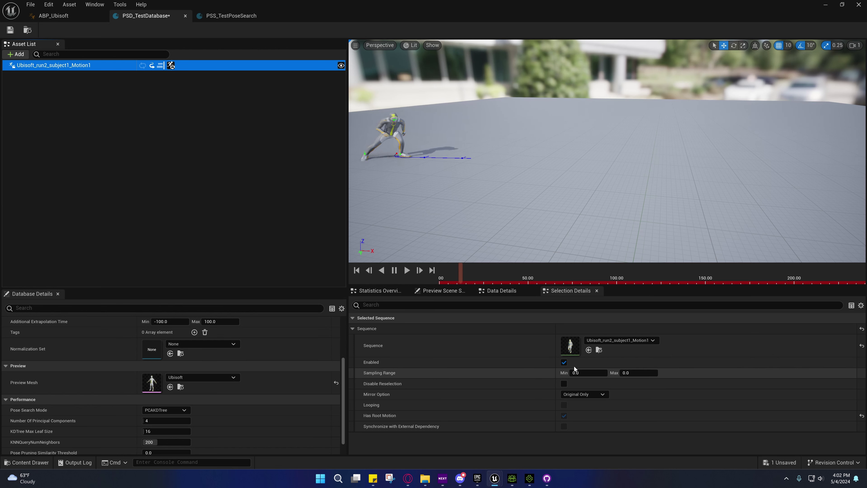
{"action": "double_click", "coordinate": [576, 348]}
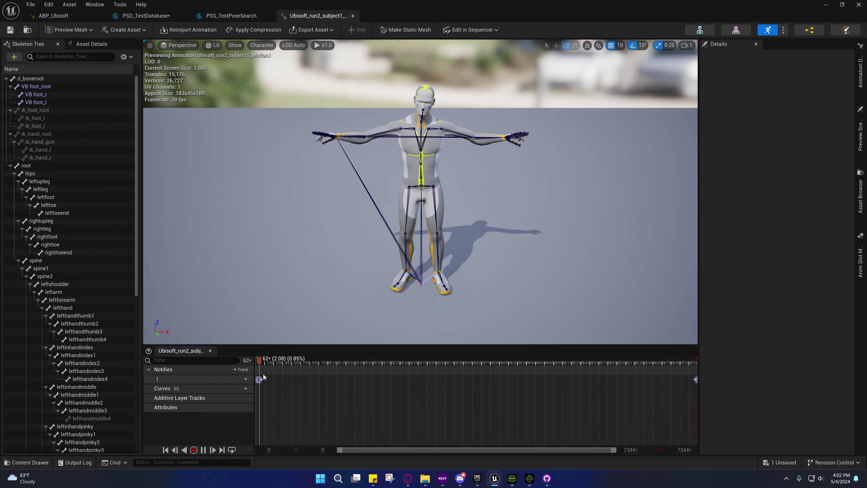
{"action": "left_click", "coordinate": [203, 450]}
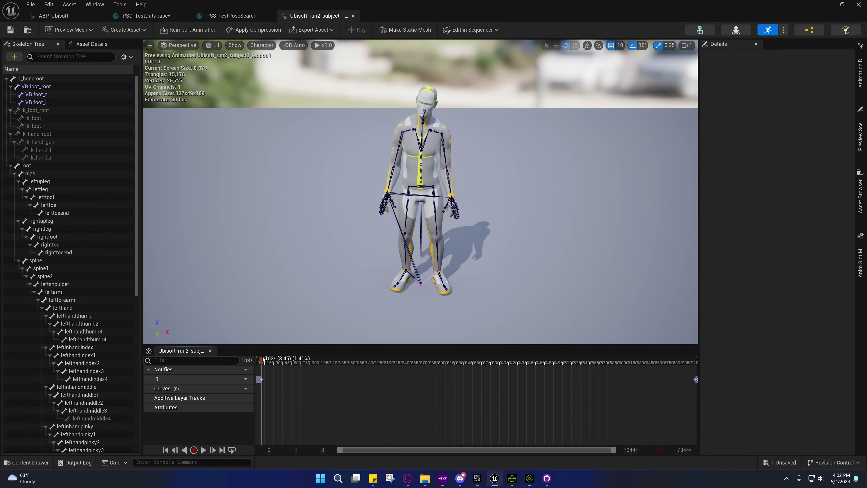
{"action": "left_click", "coordinate": [257, 359]}
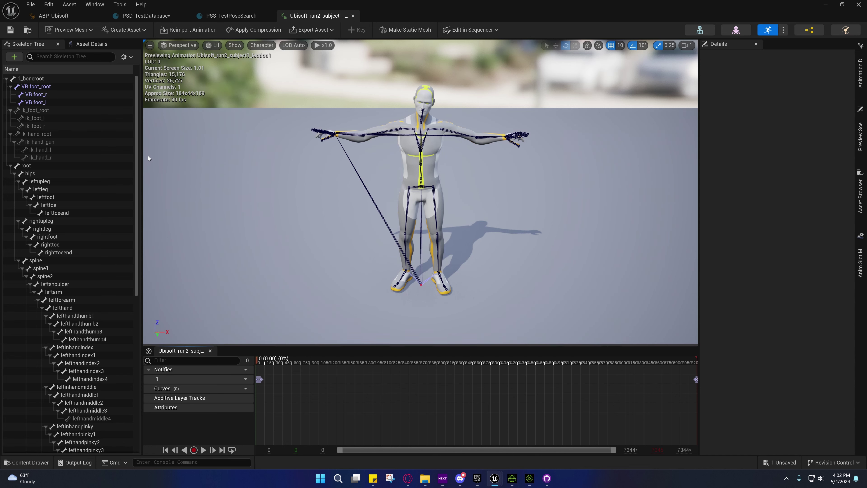
Turn off Force Root Lock in the Ubisoft_run2_subject1_Motion1 root motion settings and save the animation.
{"action": "left_click", "coordinate": [89, 46]}
{"action": "scroll", "coordinate": [81, 315], "scroll_direction": "down", "scroll_amount": 5}
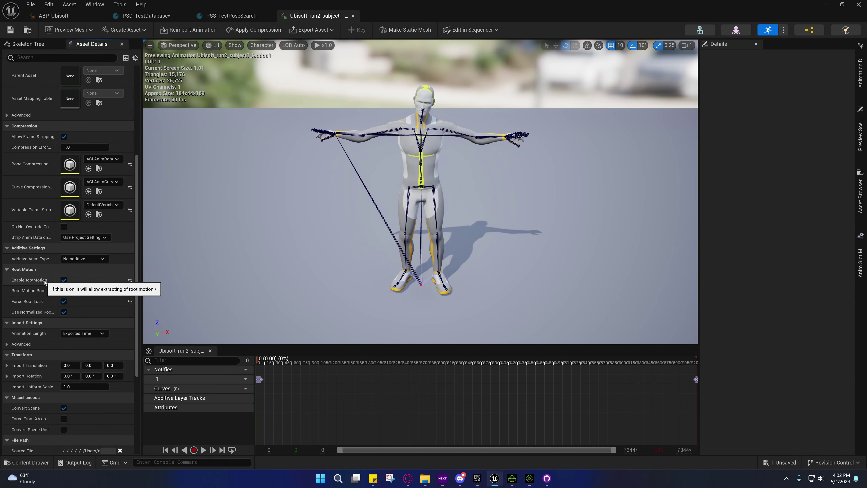
{"action": "left_click", "coordinate": [64, 302]}
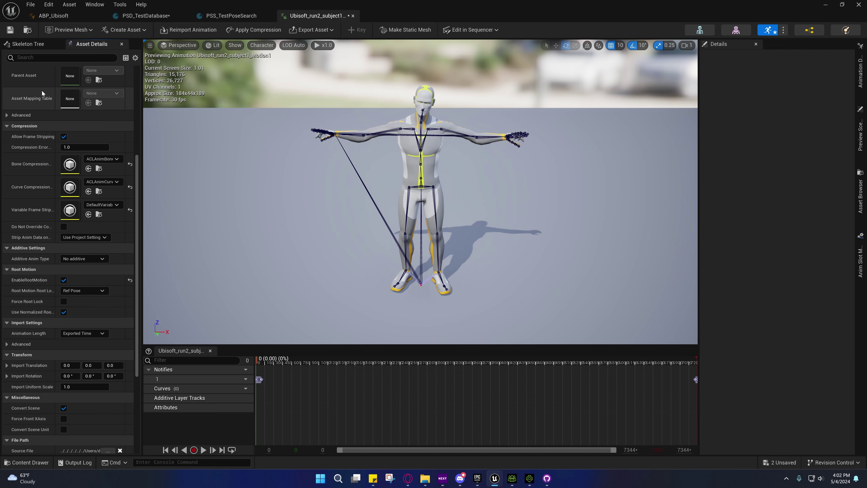
{"action": "left_click", "coordinate": [10, 30]}
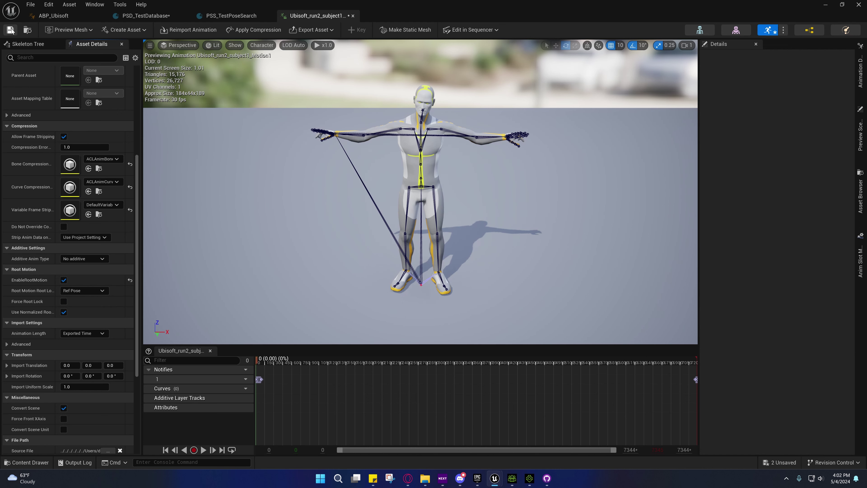
Return to TestMap, play the level to test character movement without Force Root Lock, and stop the session.
{"action": "left_click", "coordinate": [825, 5]}
{"action": "left_click", "coordinate": [194, 30]}
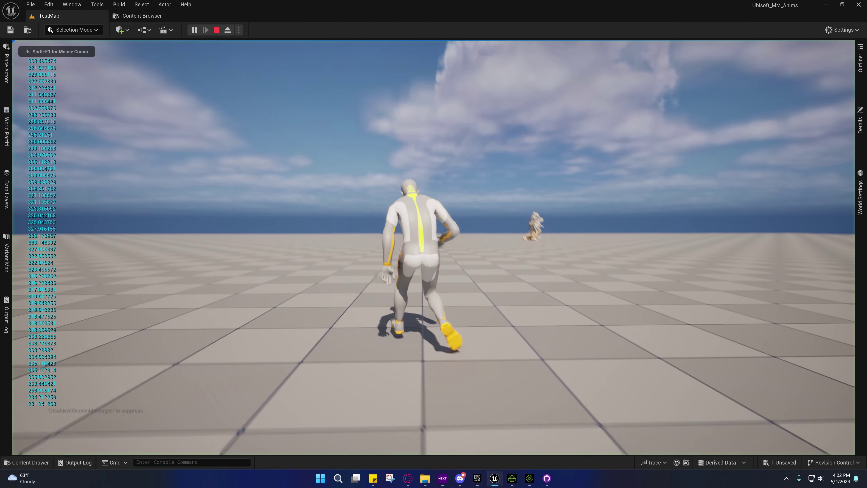
{"action": "key", "text": "d"}
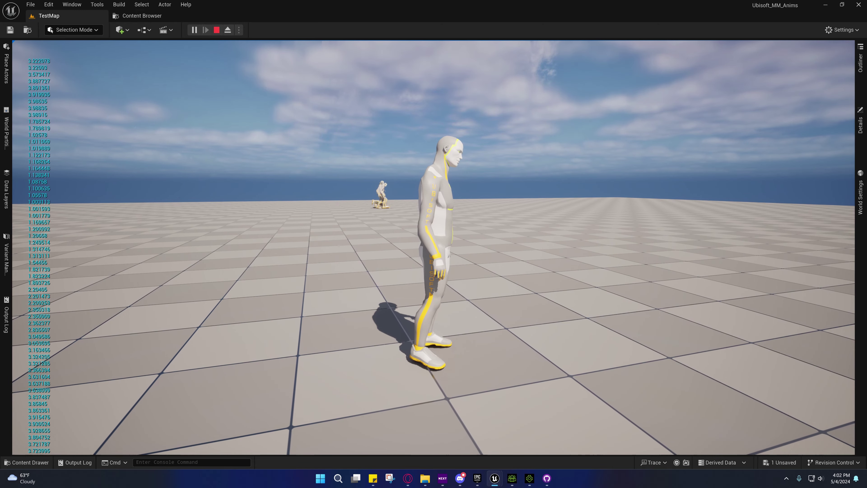
{"action": "key", "text": "a"}
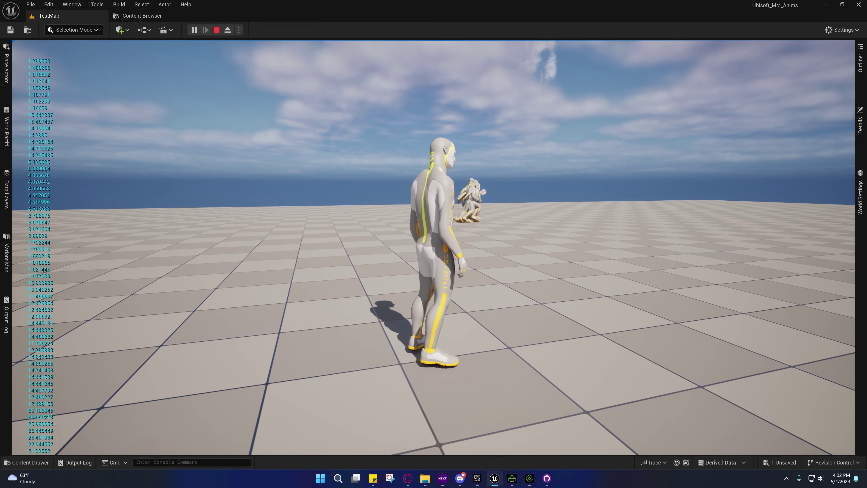
{"action": "key", "text": "s"}
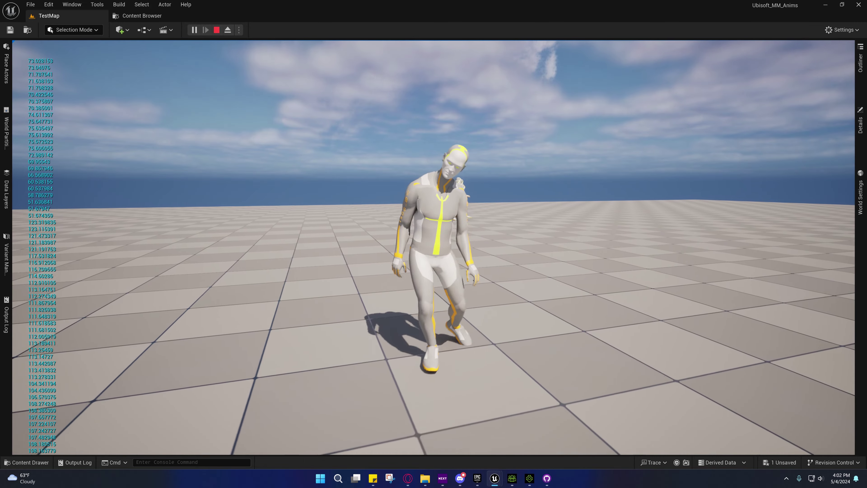
{"action": "key", "text": "a"}
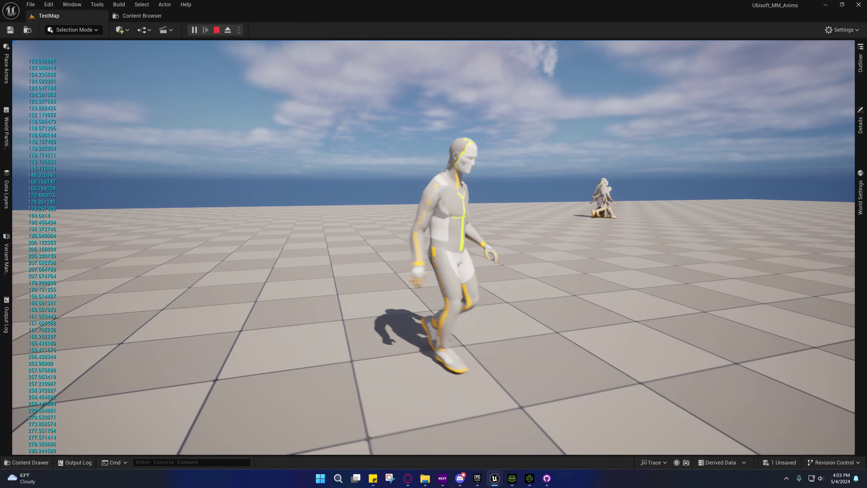
{"action": "left_click", "coordinate": [216, 30]}
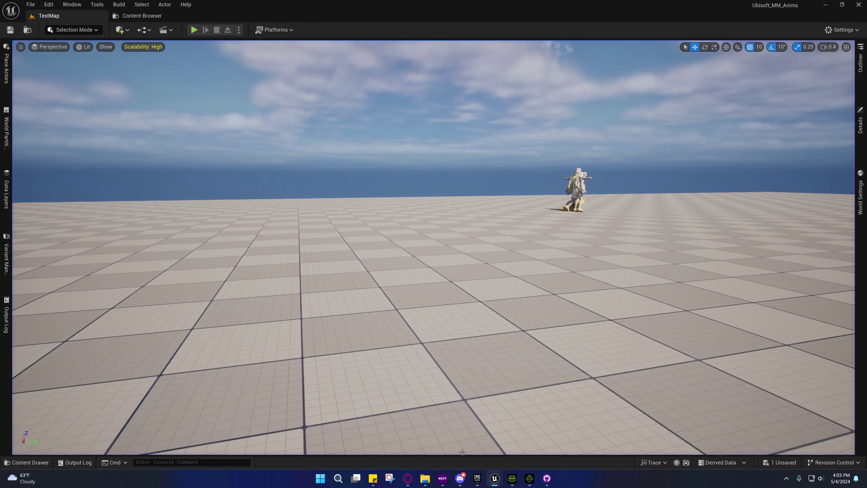
Turn Force Root Lock back on for the Ubisoft_run2_subject1_Motion1 animation.
{"action": "mouse_move", "coordinate": [501, 480]}
{"action": "left_click", "coordinate": [501, 437]}
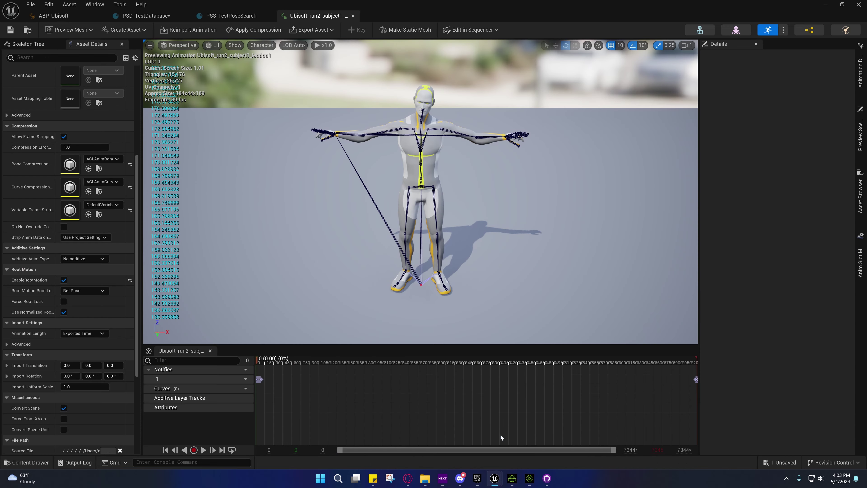
{"action": "left_click", "coordinate": [64, 301]}
{"action": "right_click_drag", "start_coordinate": [307, 270], "coordinate": [306, 270]}
{"action": "key", "text": "s"}
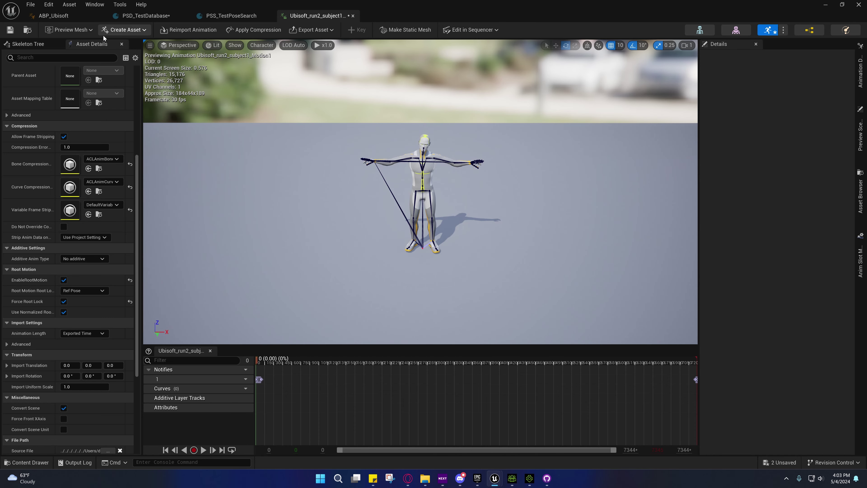
Set the Root Motion Mode in the ABP_Ubisoft class defaults to Root Motion from Montages Only.
{"action": "left_click", "coordinate": [61, 19]}
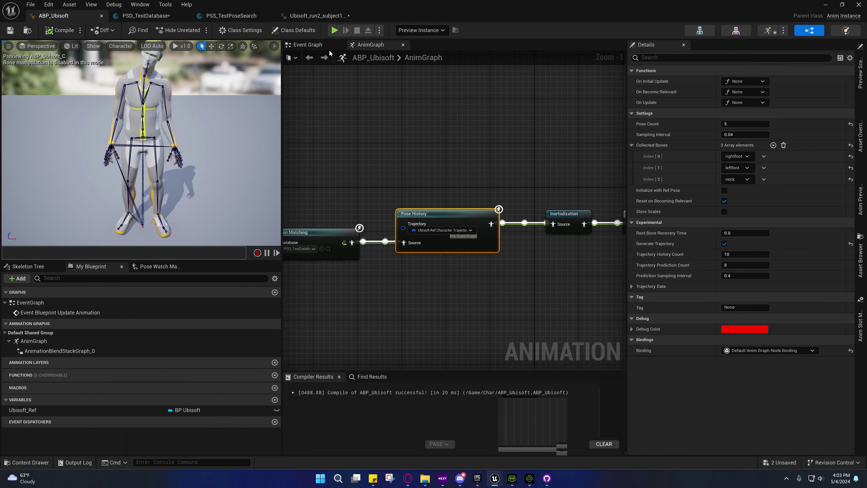
{"action": "left_click", "coordinate": [281, 32]}
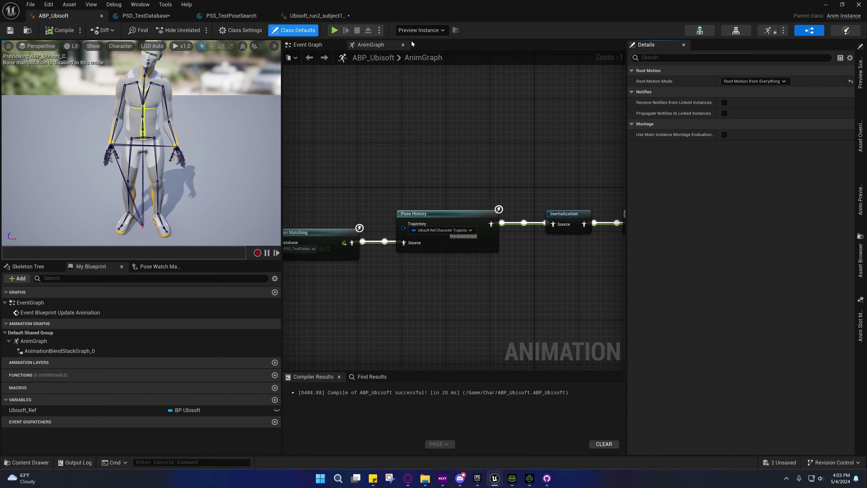
{"action": "left_click", "coordinate": [760, 82]}
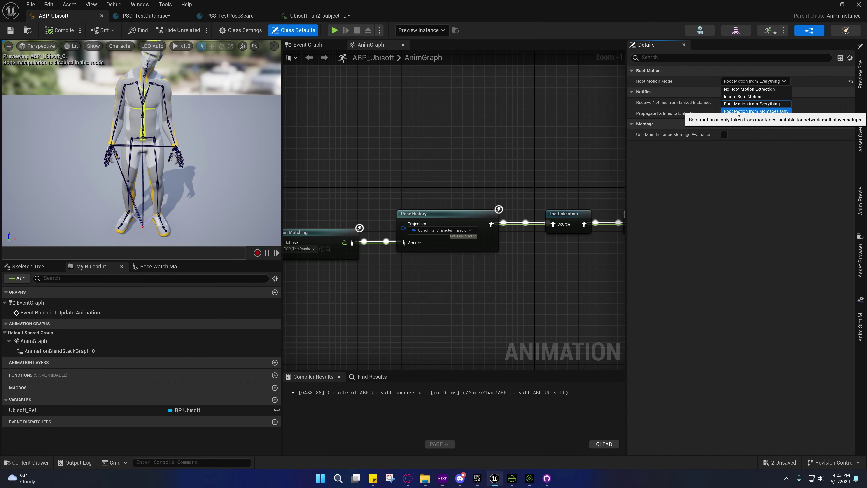
{"action": "left_click", "coordinate": [738, 111]}
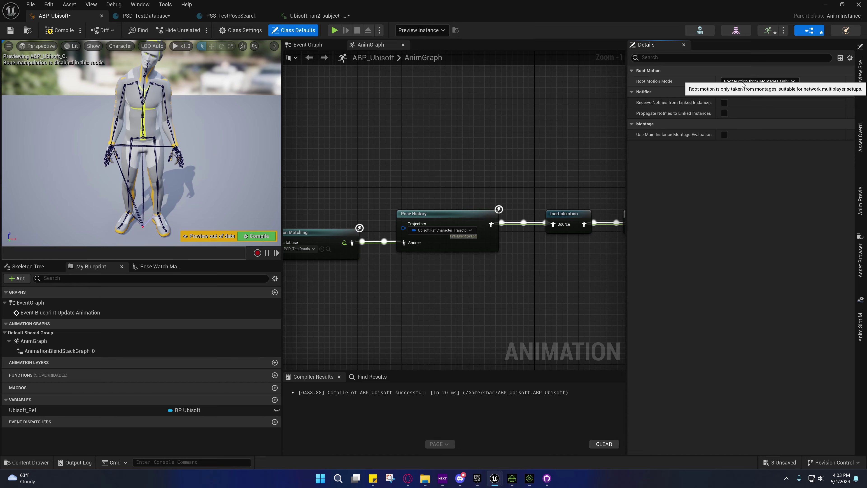
Compile ABP_Ubisoft and play TestMap, running the character back and forth to test movement with Root Motion from Montages Only.
{"action": "left_click", "coordinate": [63, 30]}
{"action": "left_click", "coordinate": [825, 4]}
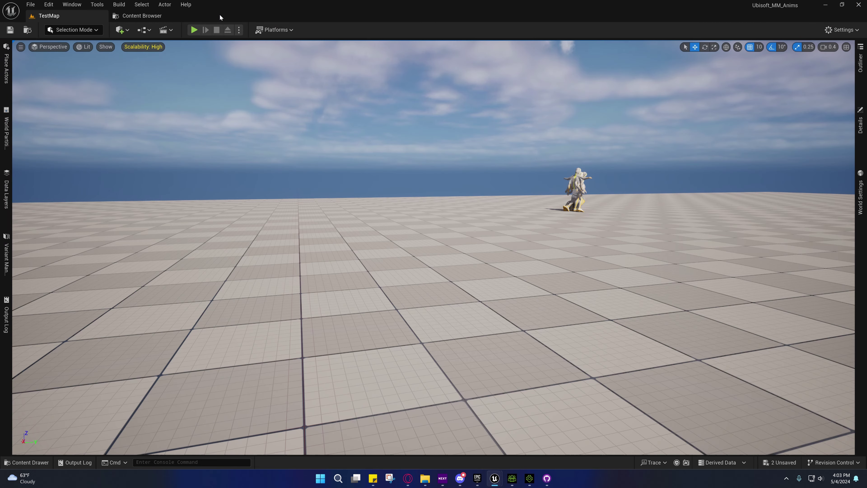
{"action": "left_click", "coordinate": [197, 27]}
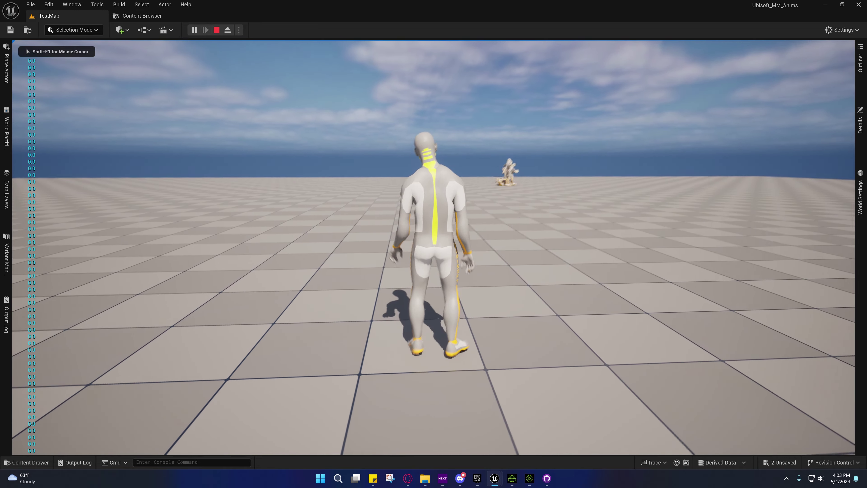
{"action": "key", "text": "d"}
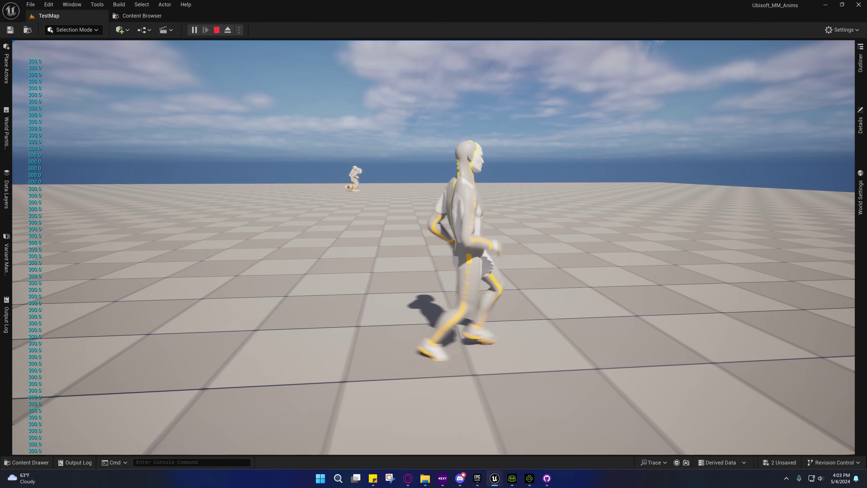
{"action": "key", "text": "a"}
{"action": "key", "text": "a"}
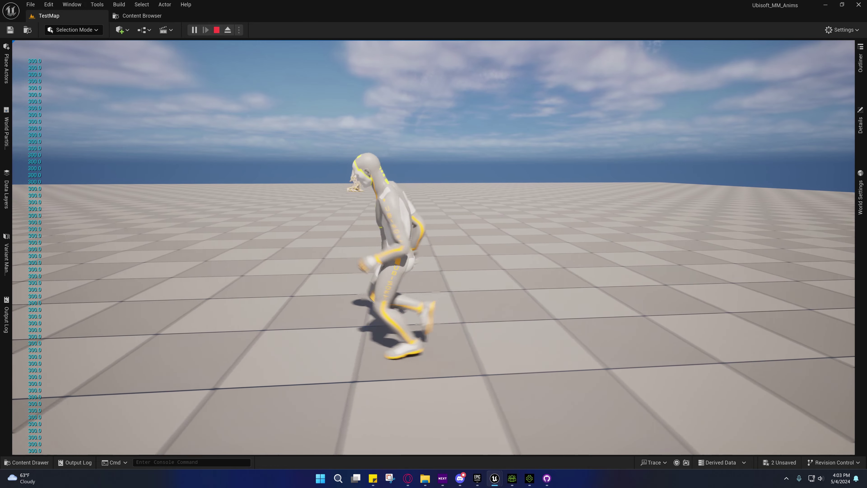
{"action": "key", "text": "d"}
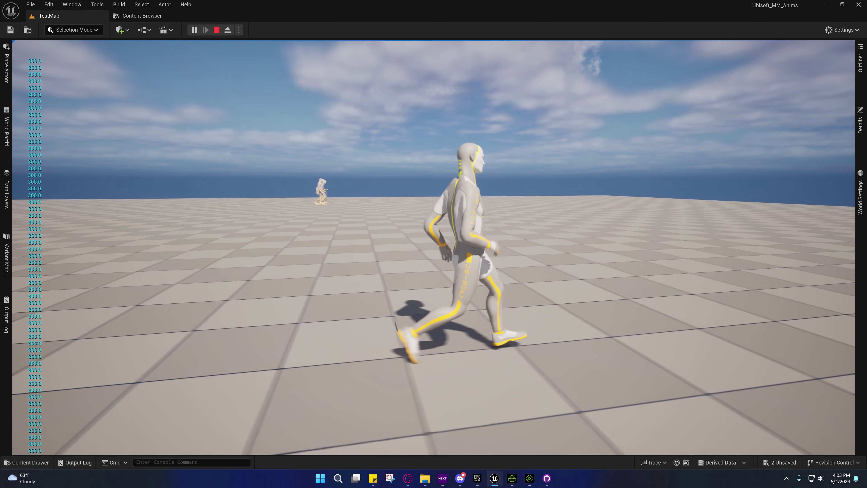
{"action": "key", "text": "w"}
{"action": "key", "text": "a"}
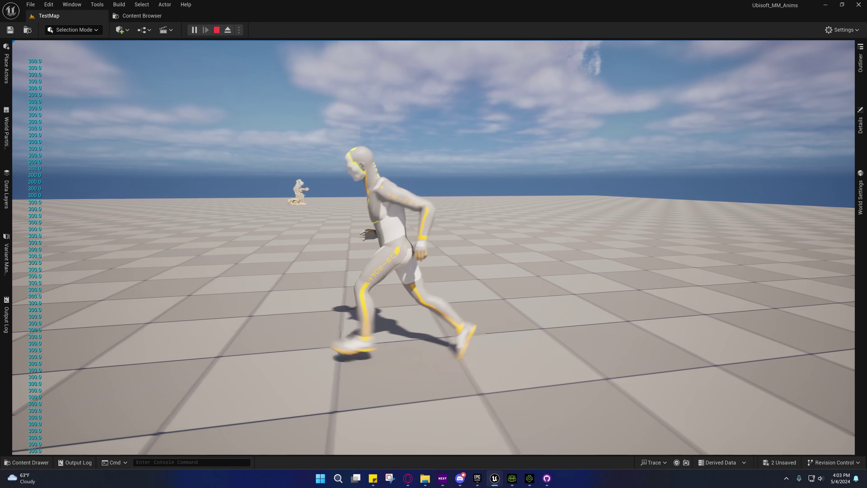
{"action": "key", "text": "s"}
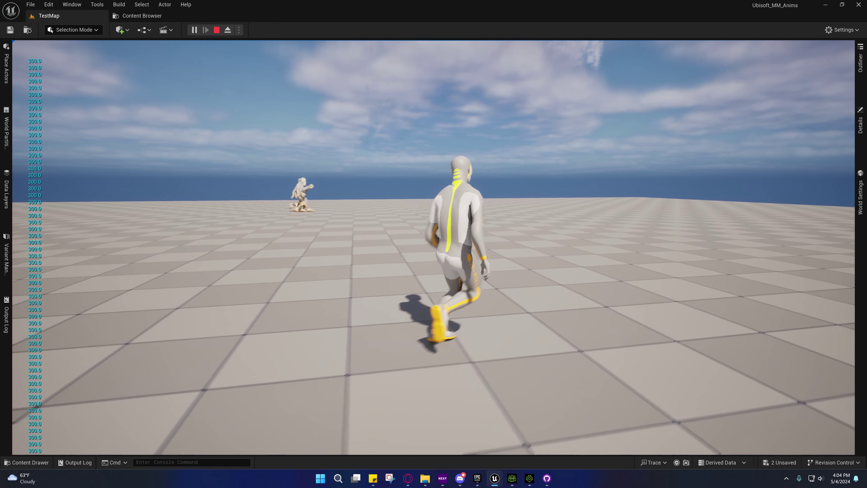
Run the character in continuous tight circles to test rapid direction changes, and release the mouse from the game view.
{"action": "key", "text": "s"}
{"action": "key", "text": "a"}
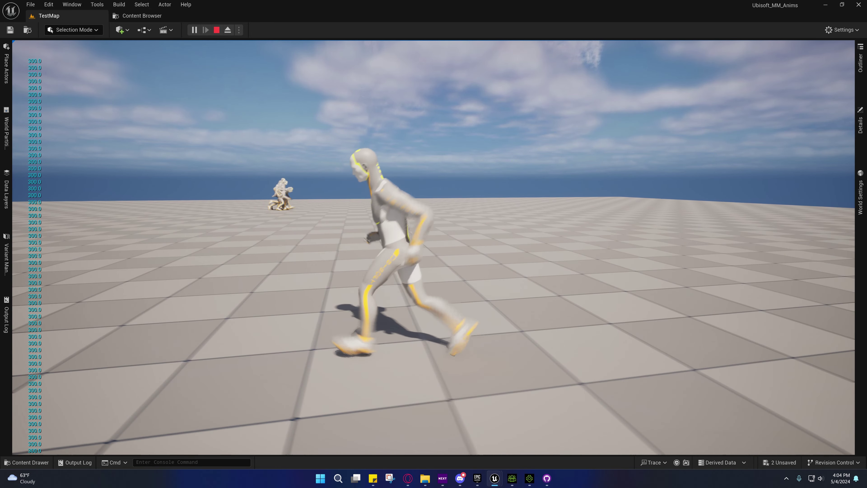
{"action": "key", "text": "w"}
{"action": "key", "text": "a"}
{"action": "key", "text": "s"}
{"action": "key", "text": "d"}
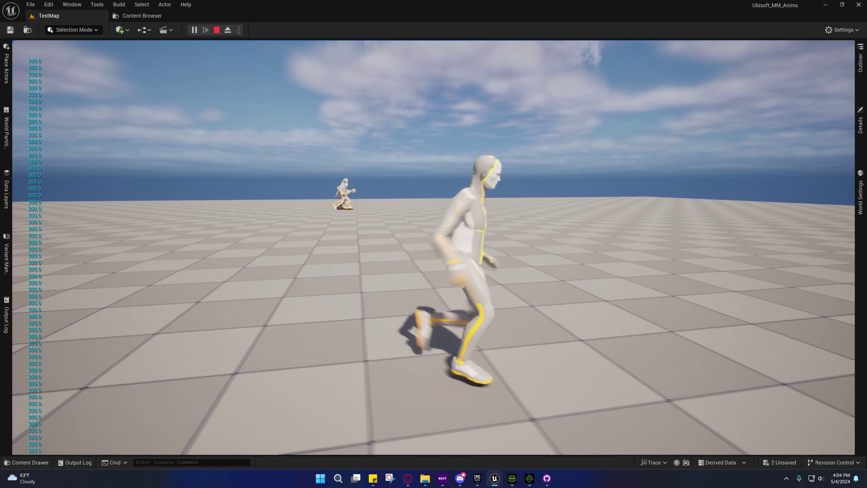
{"action": "key", "text": "w"}
{"action": "key", "text": "d"}
{"action": "key", "text": "s"}
{"action": "key", "text": "a"}
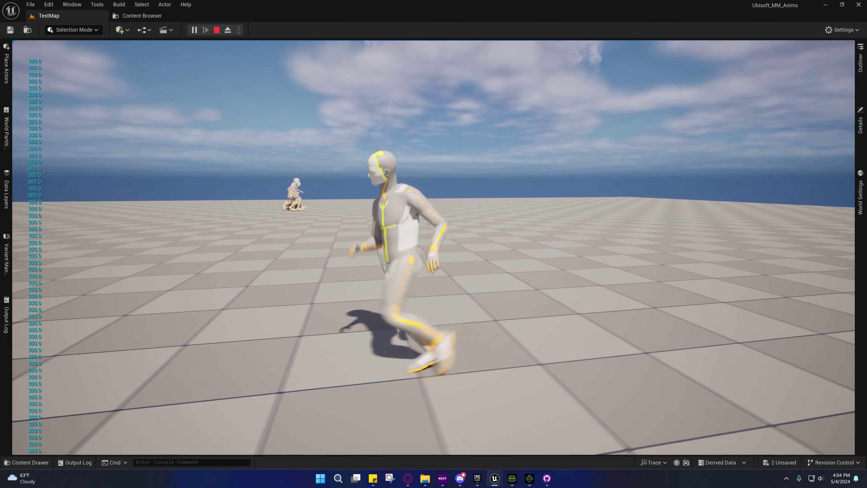
{"action": "key", "text": "w"}
{"action": "key", "text": "a"}
{"action": "key", "text": "s"}
{"action": "key", "text": "d"}
{"action": "key", "text": "w"}
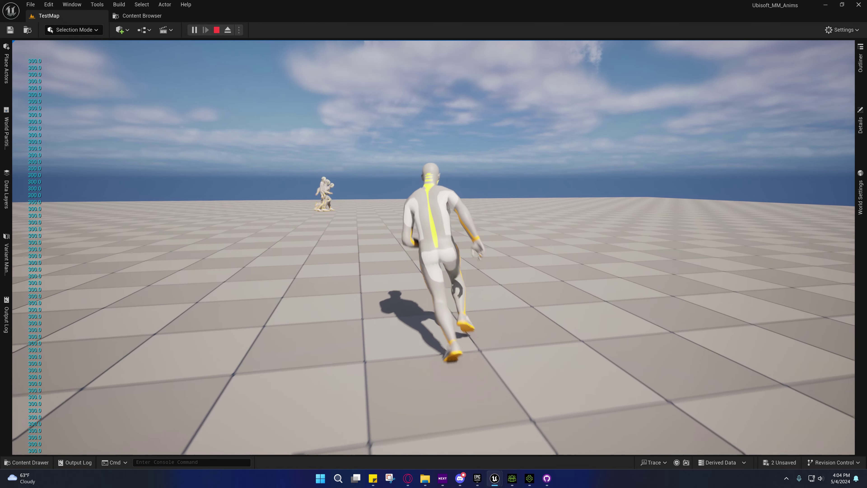
{"action": "key", "text": "d"}
{"action": "key", "text": "s"}
{"action": "key", "text": "a"}
{"action": "key", "text": "s"}
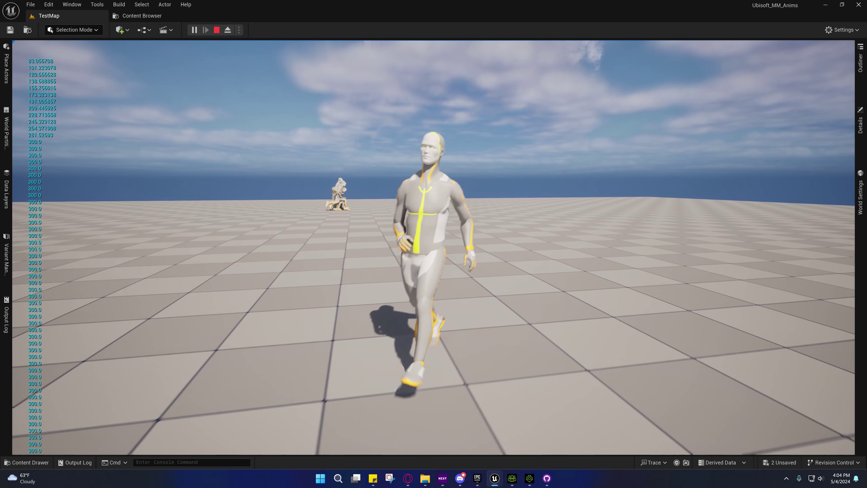
{"action": "key", "text": "shift+F1"}
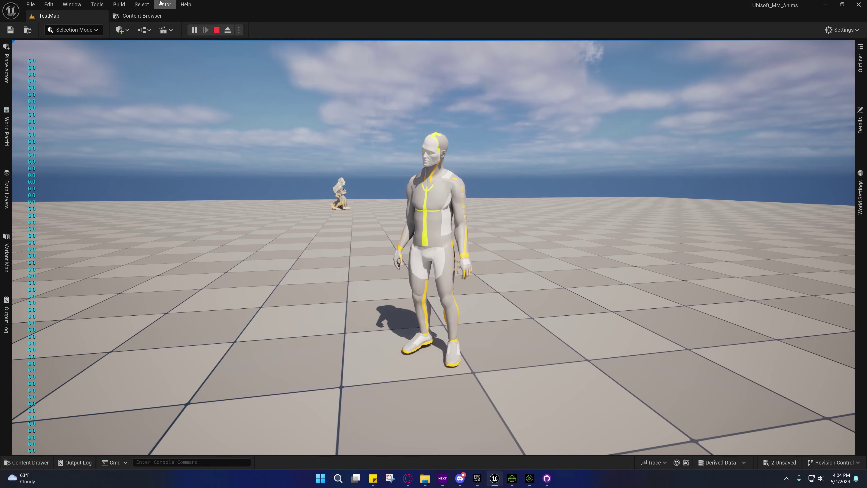
Resume control of the character and repeat the circling runs in both directions to check the turning animations.
{"action": "left_click", "coordinate": [389, 227]}
{"action": "key", "text": "a"}
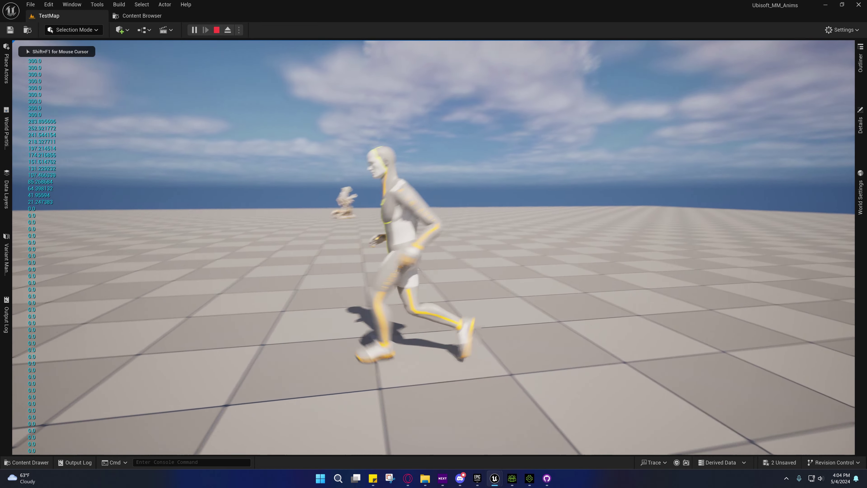
{"action": "key", "text": "s"}
{"action": "key", "text": "d"}
{"action": "key", "text": "w"}
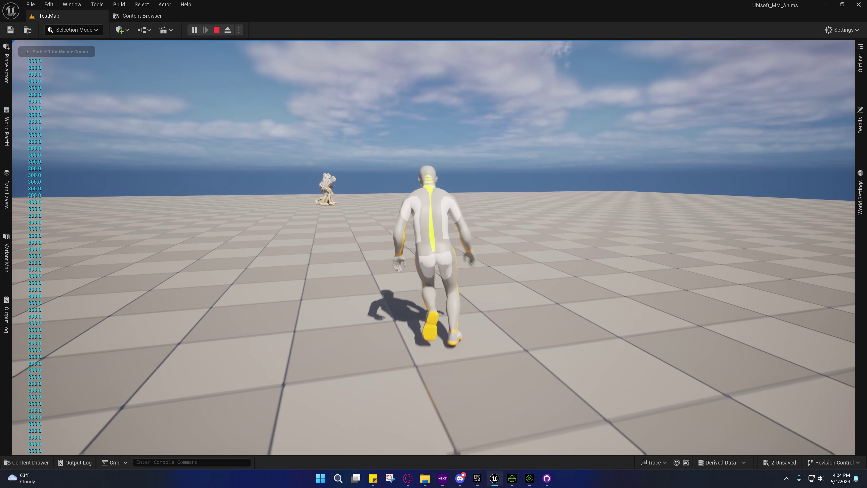
{"action": "key", "text": "d"}
{"action": "key", "text": "s"}
{"action": "key", "text": "a"}
{"action": "key", "text": "w"}
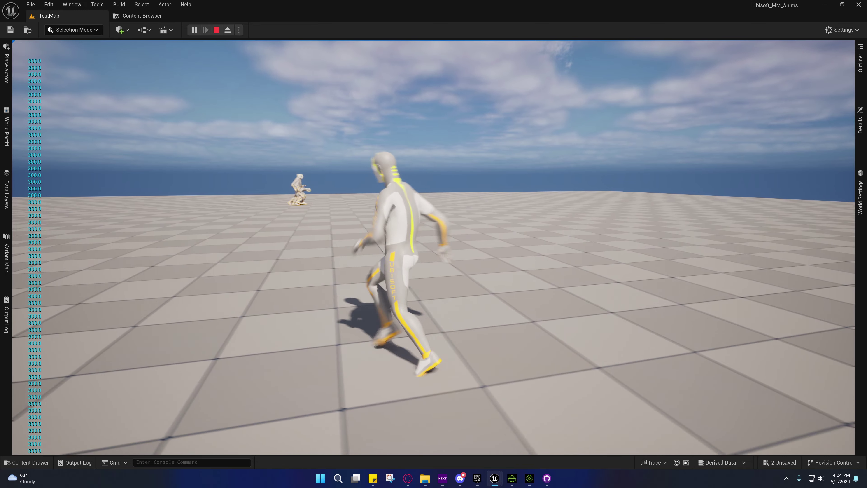
{"action": "key", "text": "a"}
{"action": "key", "text": "s"}
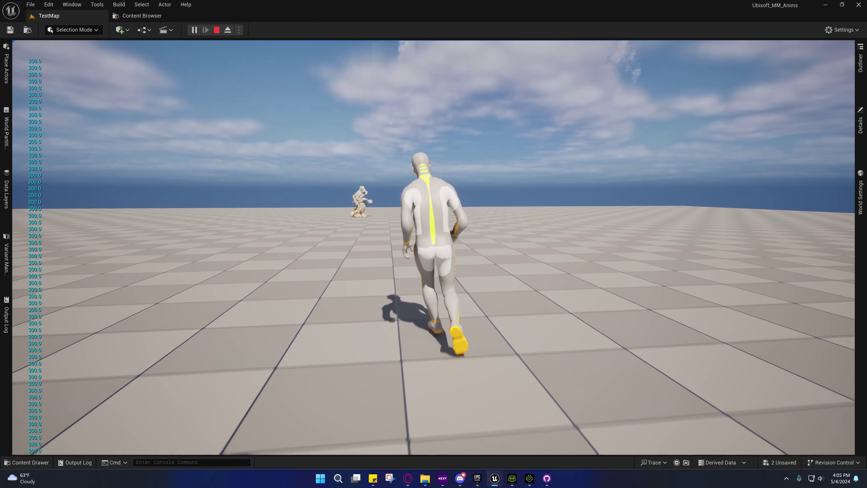
Test sideways runs and abrupt left-right reversals with the character, and end the play session.
{"action": "key", "text": "d"}
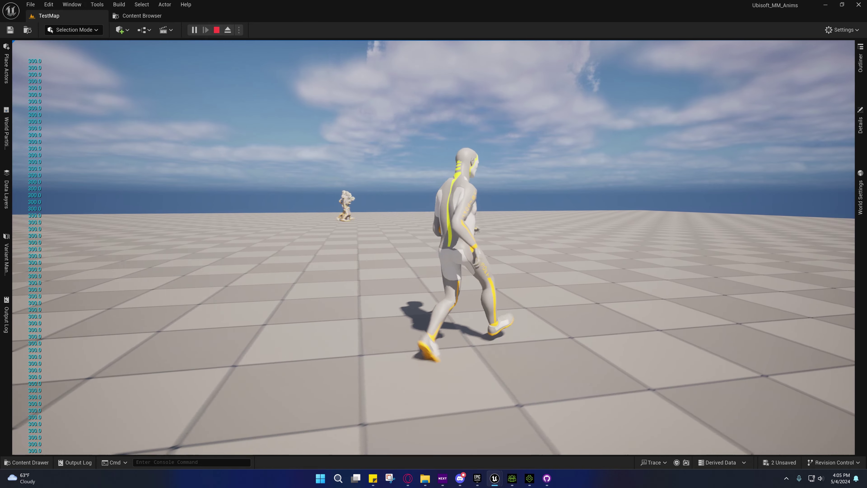
{"action": "key", "text": "d"}
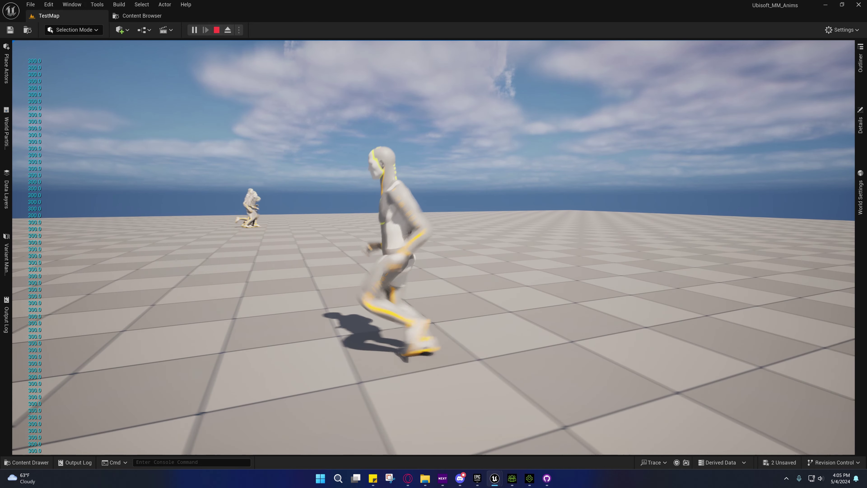
{"action": "key", "text": "d"}
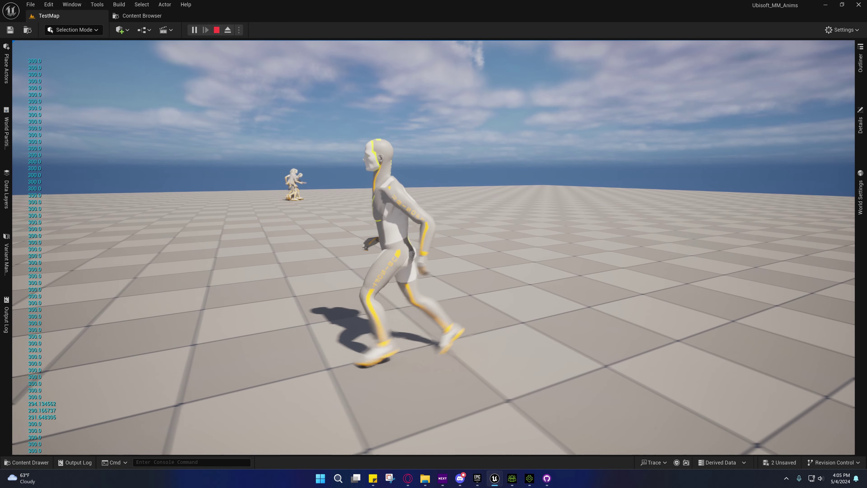
{"action": "key", "text": "d"}
{"action": "key", "text": "a"}
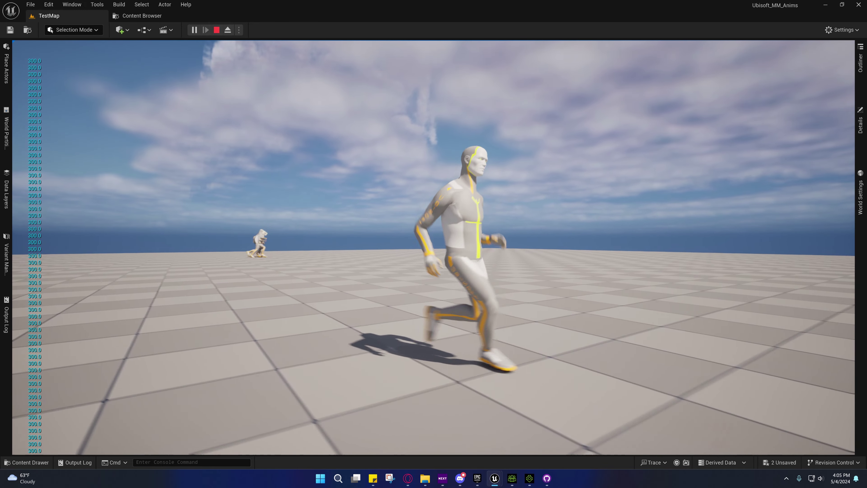
{"action": "key", "text": "d"}
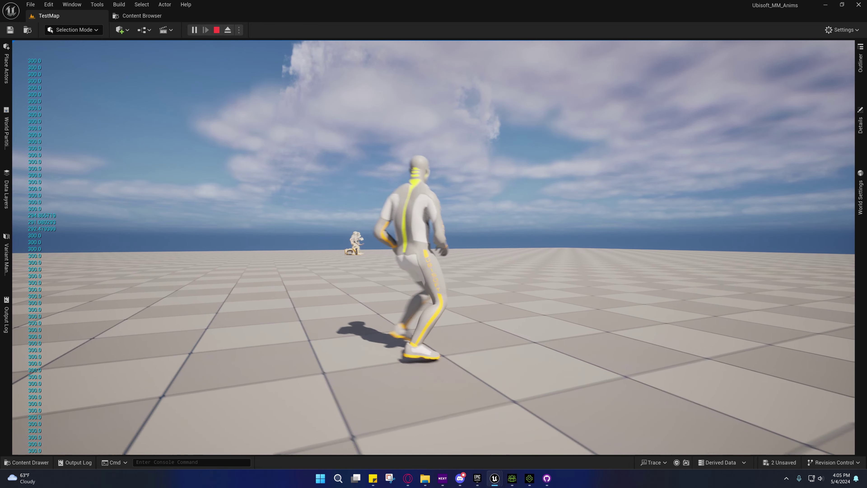
{"action": "key", "text": "shift+F1"}
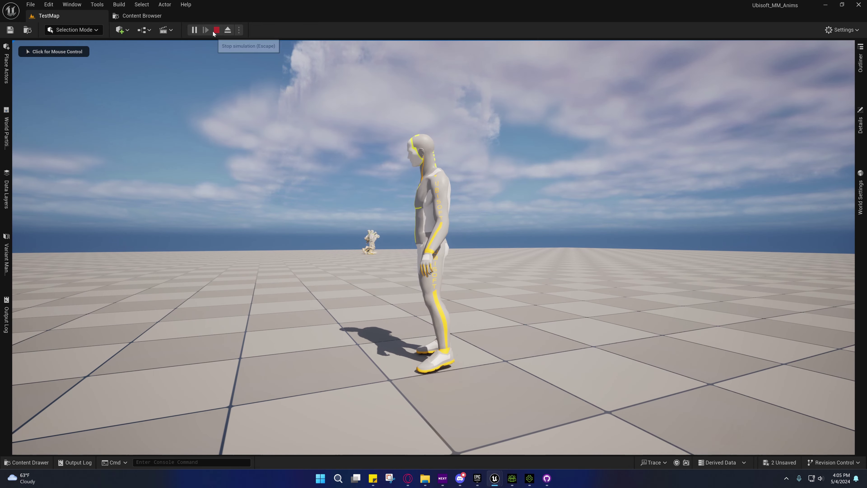
{"action": "left_click", "coordinate": [216, 30]}
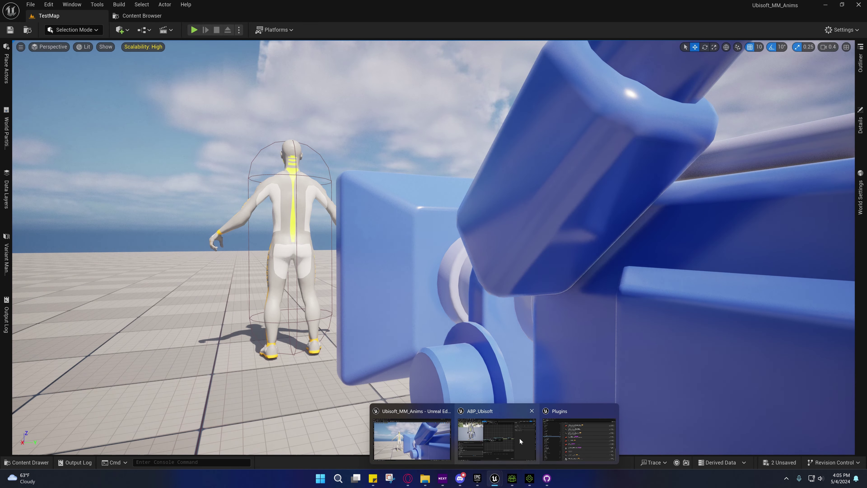
Set the Root Motion Mode in the ABP_Ubisoft class defaults to Ignore Root Motion, and compile and save the blueprint.
{"action": "left_click", "coordinate": [521, 441]}
{"action": "left_click", "coordinate": [750, 81]}
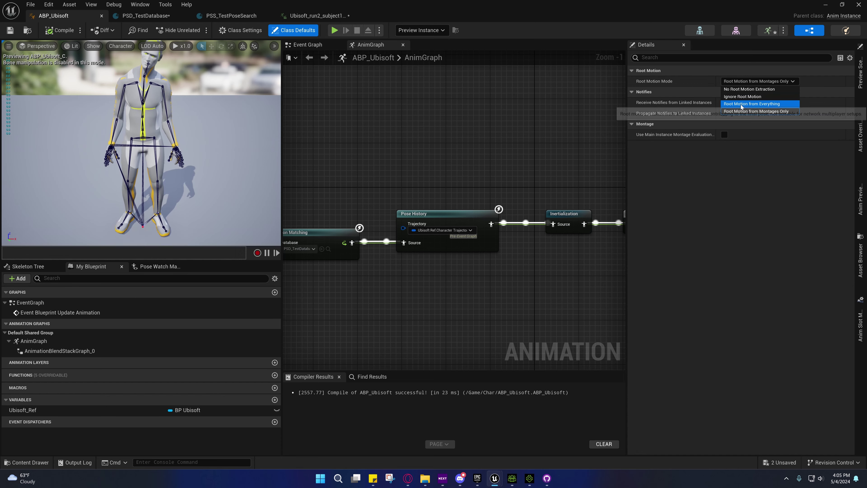
{"action": "left_click", "coordinate": [741, 104]}
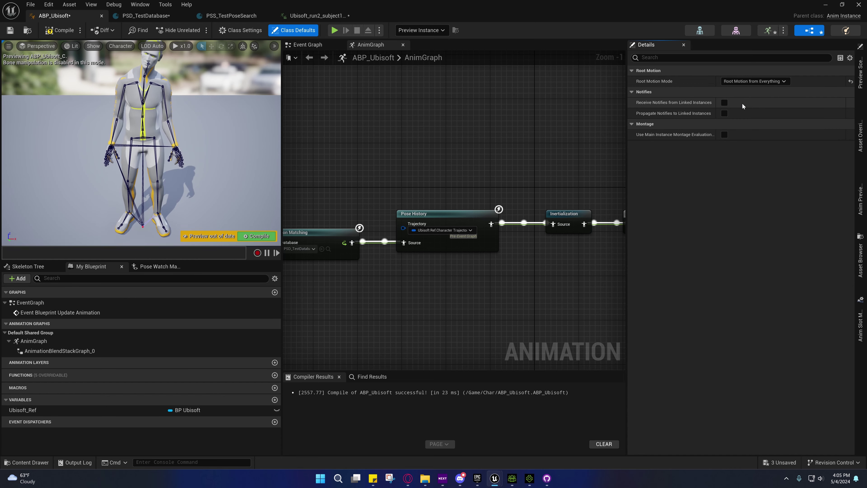
{"action": "left_click", "coordinate": [747, 82]}
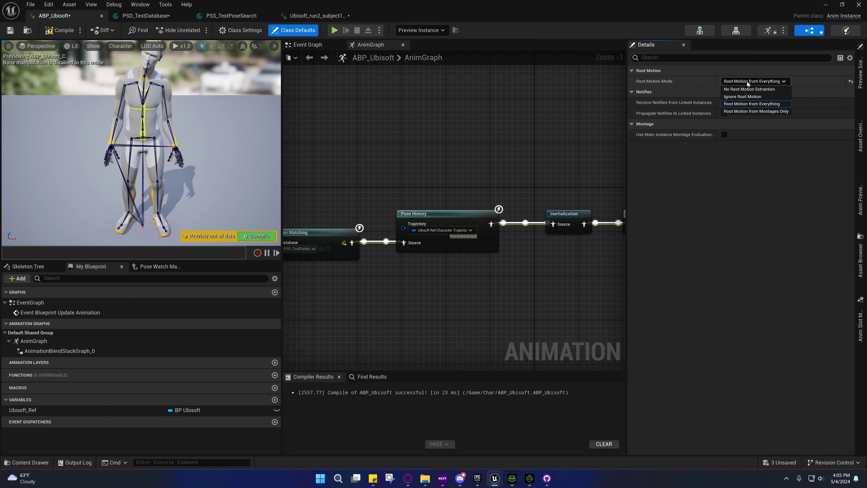
{"action": "left_click", "coordinate": [738, 97]}
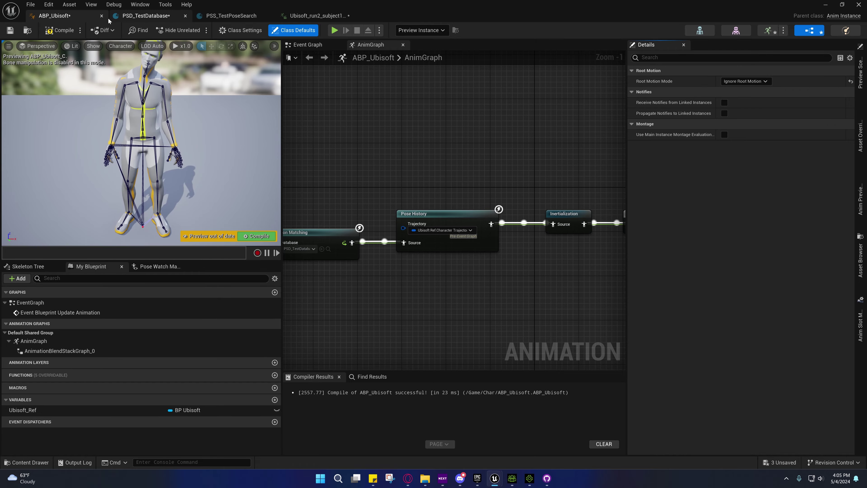
{"action": "left_click", "coordinate": [60, 30]}
{"action": "left_click", "coordinate": [11, 31]}
{"action": "left_click", "coordinate": [826, 4]}
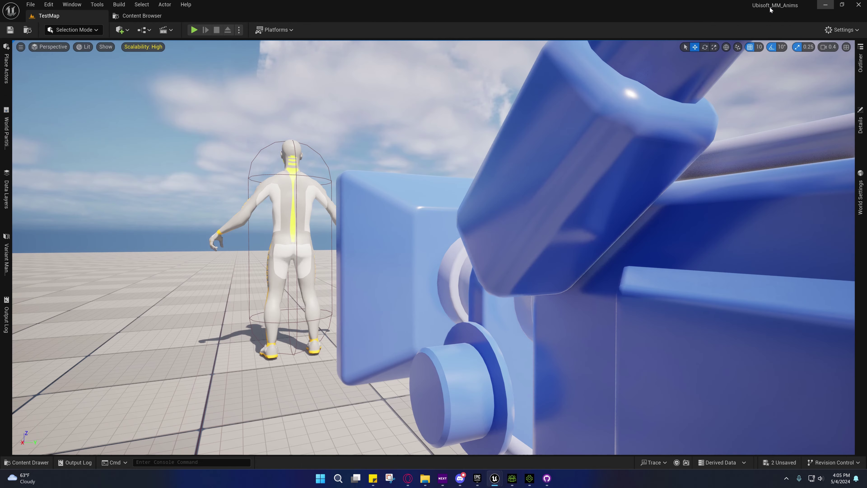
Play TestMap and run the character in circles to test movement with Ignore Root Motion, and stop the session.
{"action": "left_click", "coordinate": [194, 30]}
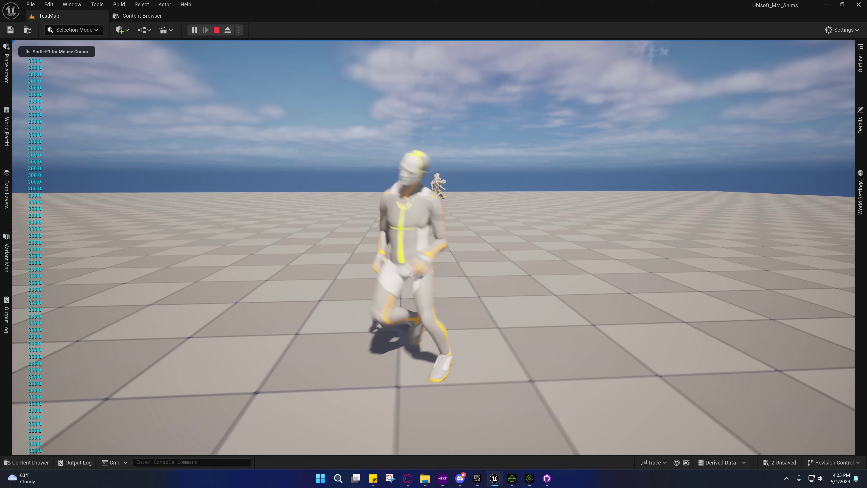
{"action": "key", "text": "a"}
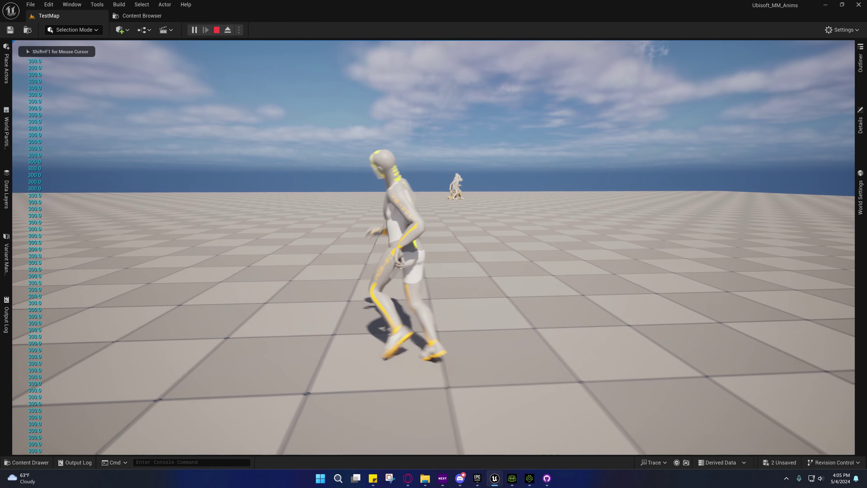
{"action": "key", "text": "w"}
{"action": "key", "text": "d"}
{"action": "key", "text": "s"}
{"action": "key", "text": "a"}
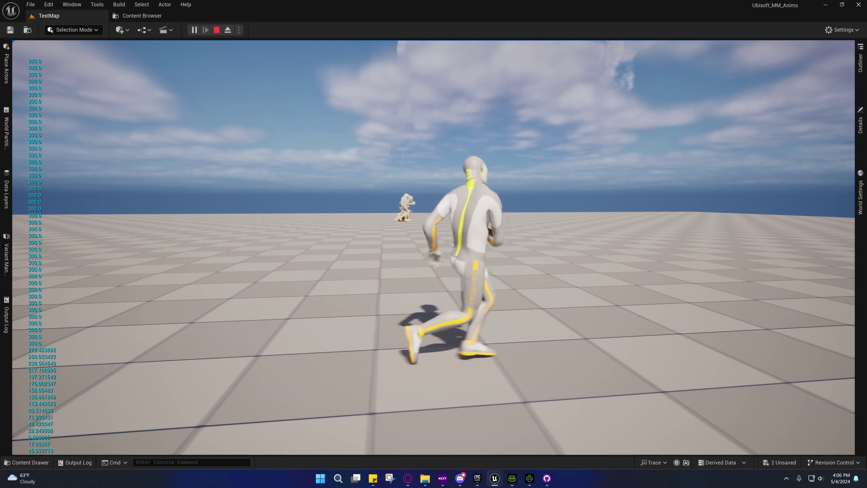
{"action": "key", "text": "shift+F1"}
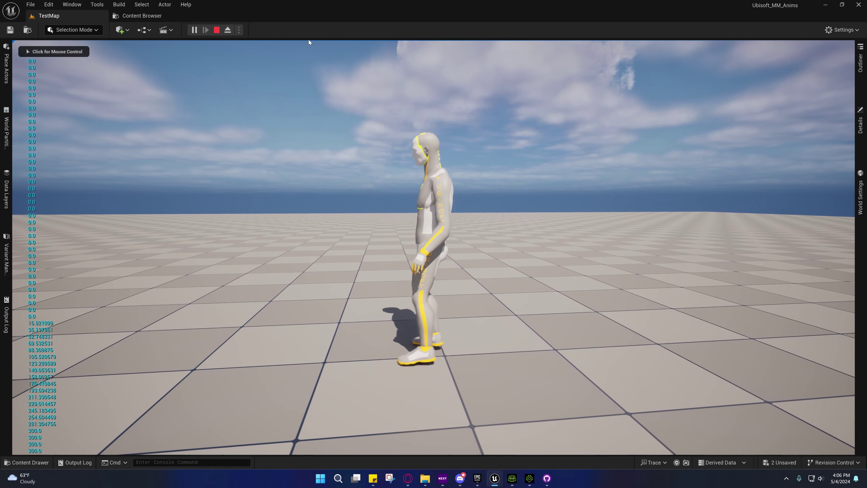
{"action": "left_click", "coordinate": [216, 30]}
Return to ABP_Ubisoft and set its Root Motion Mode to Root Motion from Everything.
{"action": "mouse_move", "coordinate": [495, 479]}
{"action": "left_click", "coordinate": [493, 441]}
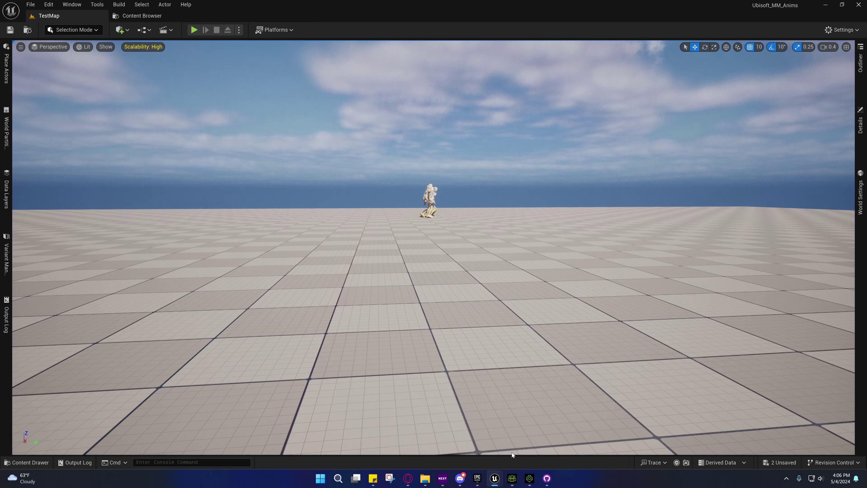
{"action": "left_click", "coordinate": [746, 81]}
{"action": "left_click", "coordinate": [752, 105]}
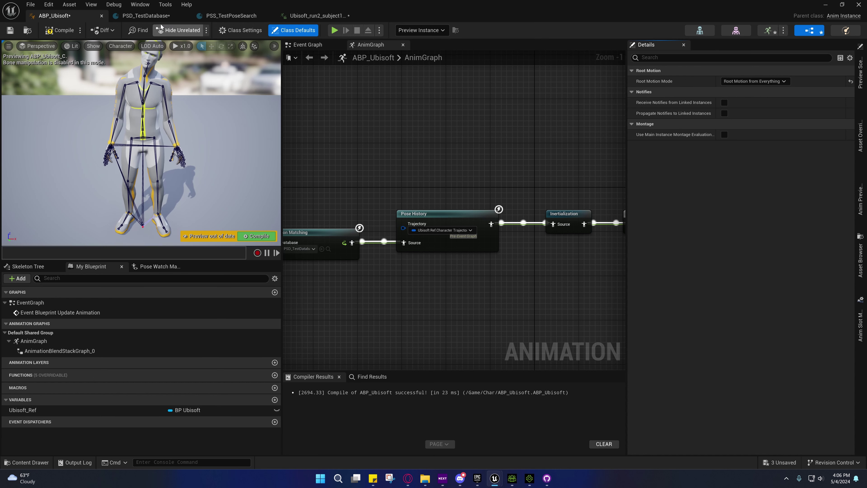
Enable Force Root Lock in the root motion settings of the Ubisoft_run2_subject1 animation.
{"action": "left_click", "coordinate": [318, 16]}
{"action": "left_click", "coordinate": [63, 301]}
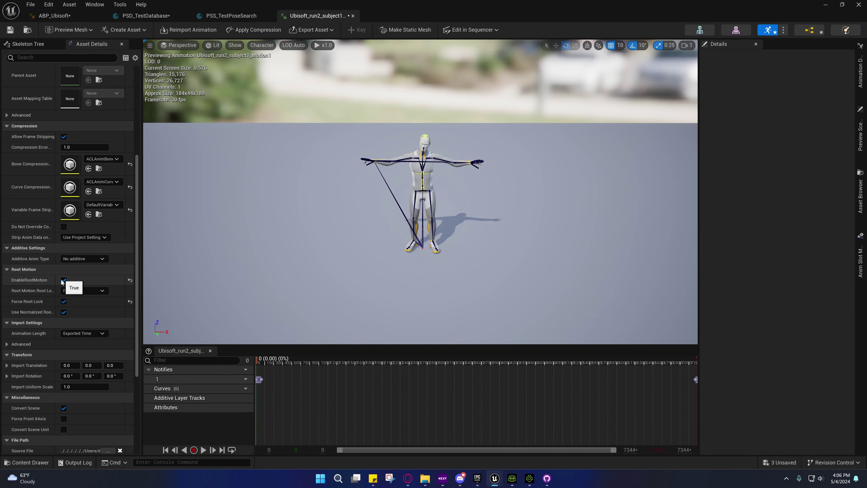
In PSD_TestDatabase, turn on Disable Reselection for the Ubisoft_run2_subject1_Motion1 sequence and save the database.
{"action": "left_click", "coordinate": [161, 17]}
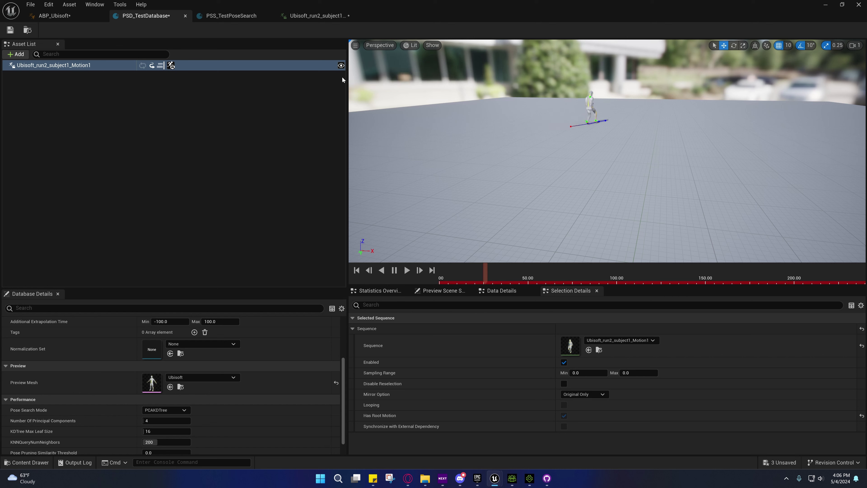
{"action": "mouse_move", "coordinate": [530, 478]}
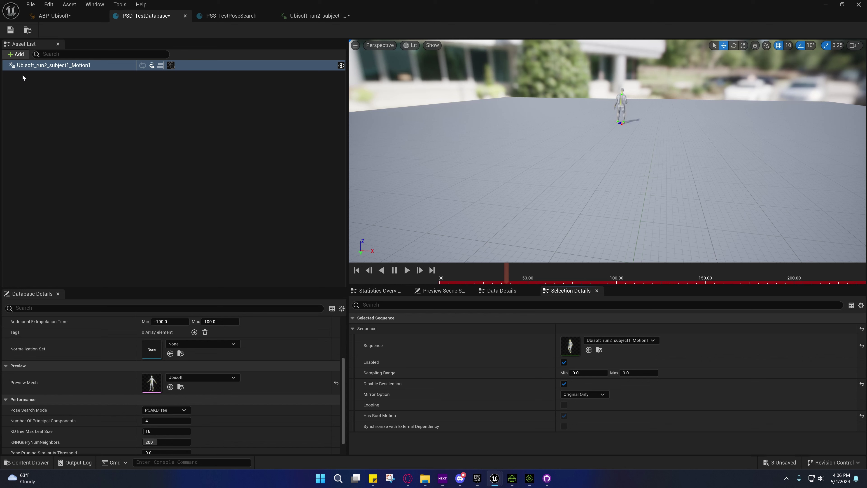
{"action": "left_click", "coordinate": [39, 64]}
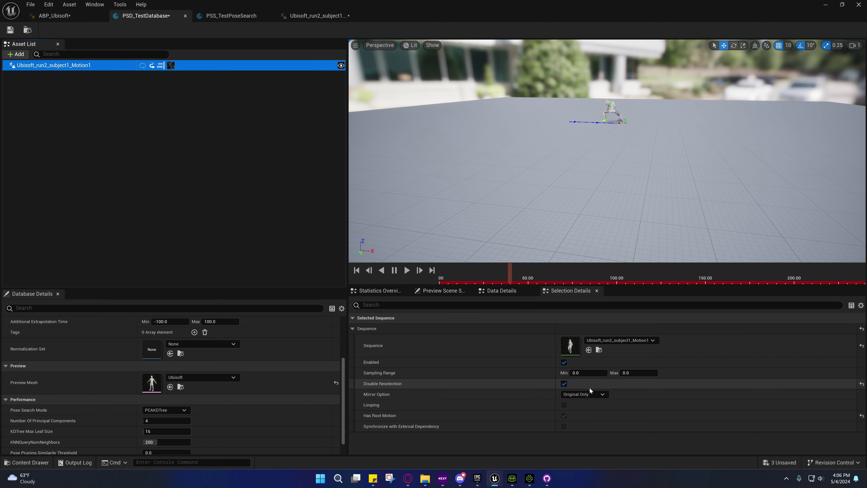
{"action": "left_click", "coordinate": [564, 384]}
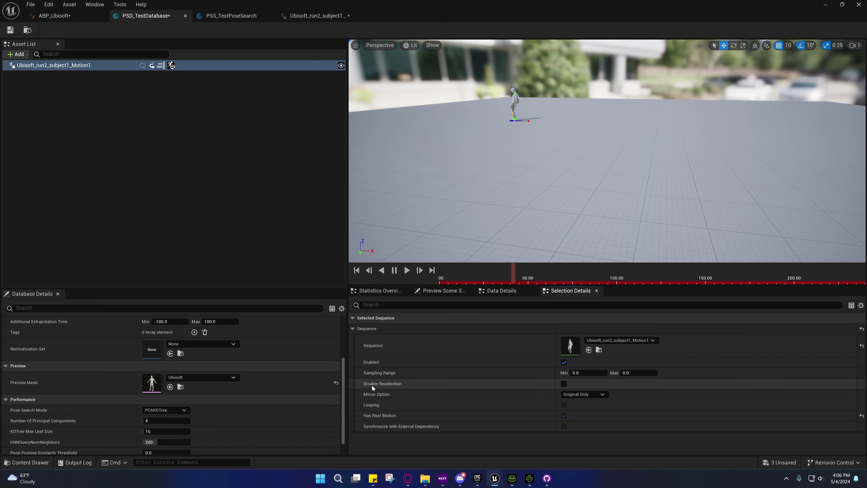
{"action": "left_click", "coordinate": [563, 384]}
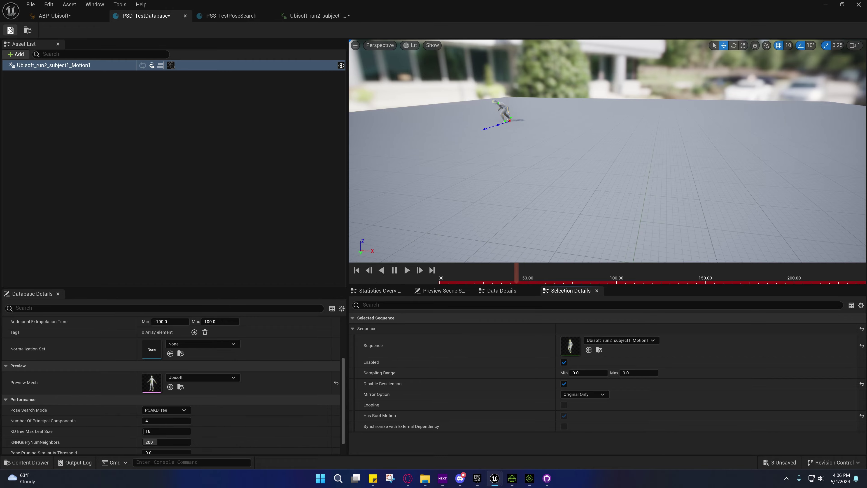
Play TestMap and run the character around to test movement with Disable Reselection on, and end the session.
{"action": "left_click", "coordinate": [825, 5]}
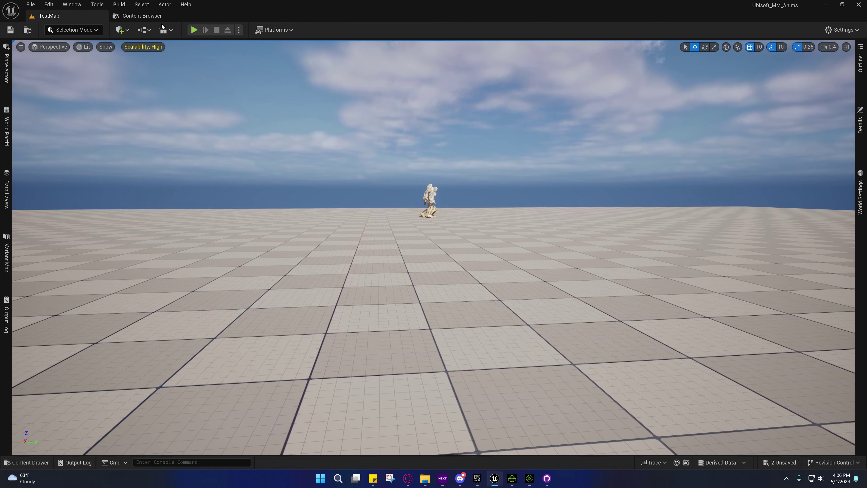
{"action": "left_click", "coordinate": [194, 30]}
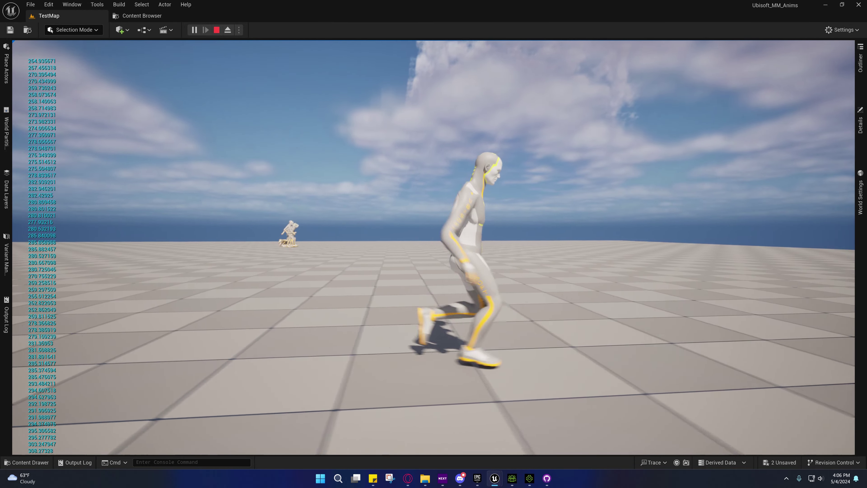
{"action": "key", "text": "a"}
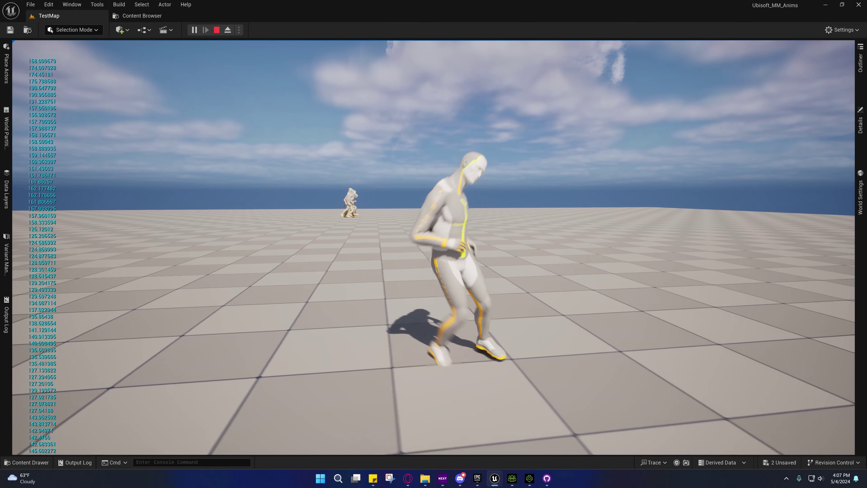
{"action": "key", "text": "shift+F1"}
{"action": "key", "text": "Escape"}
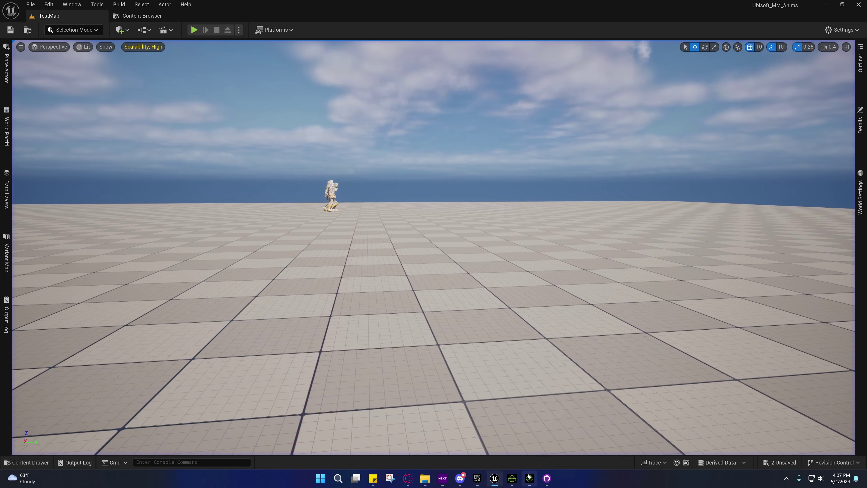
Turn off Disable Reselection for the sequence in PSD_TestDatabase and save the database.
{"action": "left_click", "coordinate": [534, 448]}
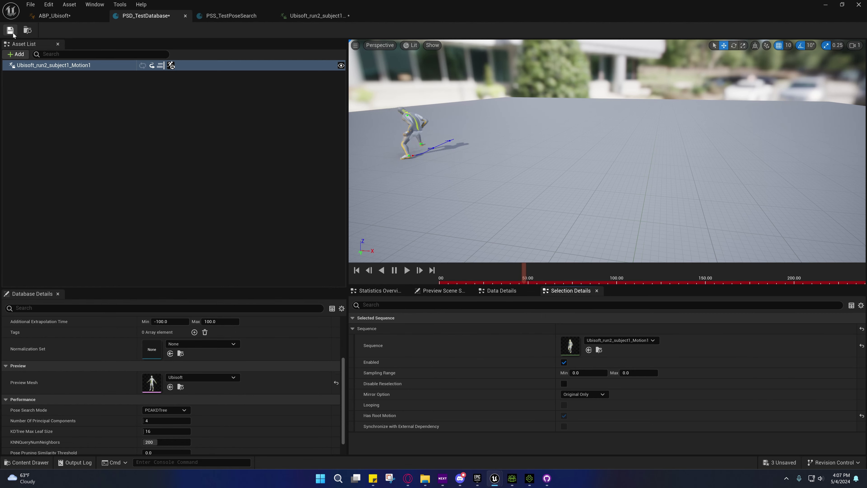
{"action": "left_click", "coordinate": [822, 9]}
Play TestMap and run the character in all directions with abrupt turns to test movement without Disable Reselection, and stop the session.
{"action": "left_click", "coordinate": [193, 30]}
{"action": "key", "text": "w"}
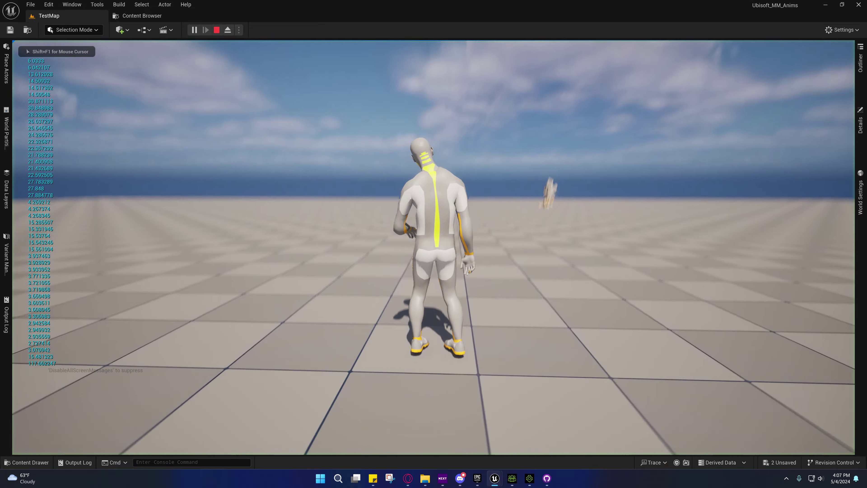
{"action": "key", "text": "d"}
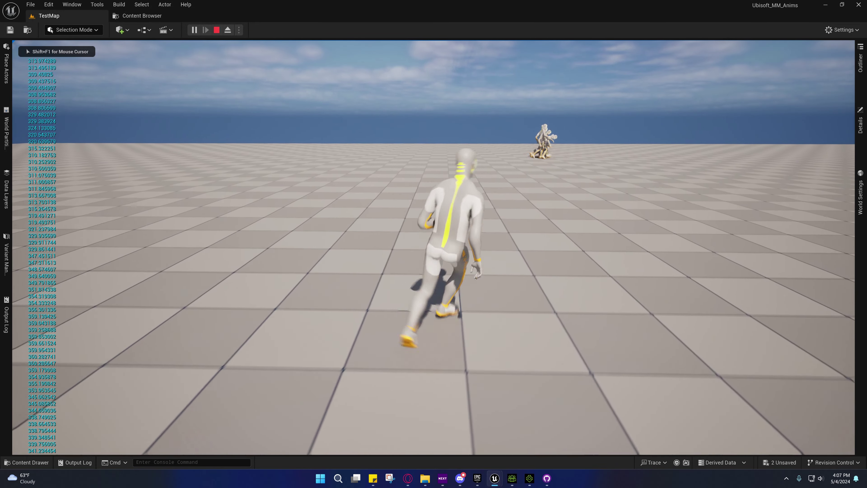
{"action": "key", "text": "s"}
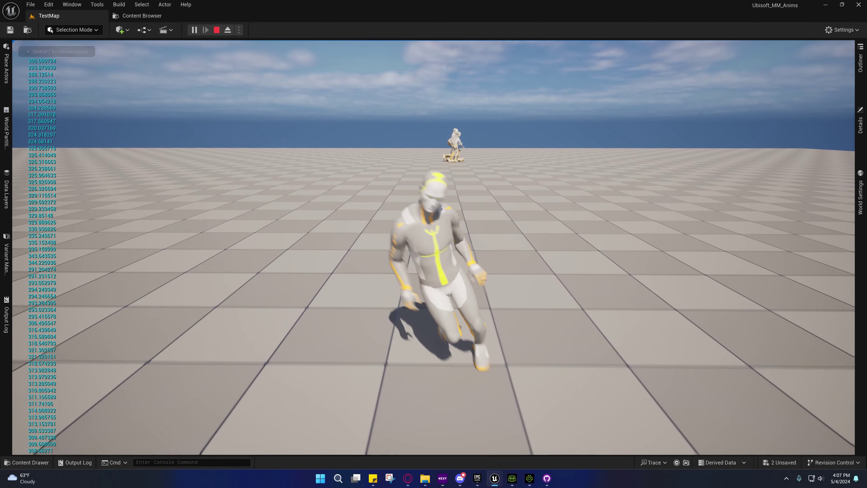
{"action": "key", "text": "a"}
{"action": "key", "text": "w"}
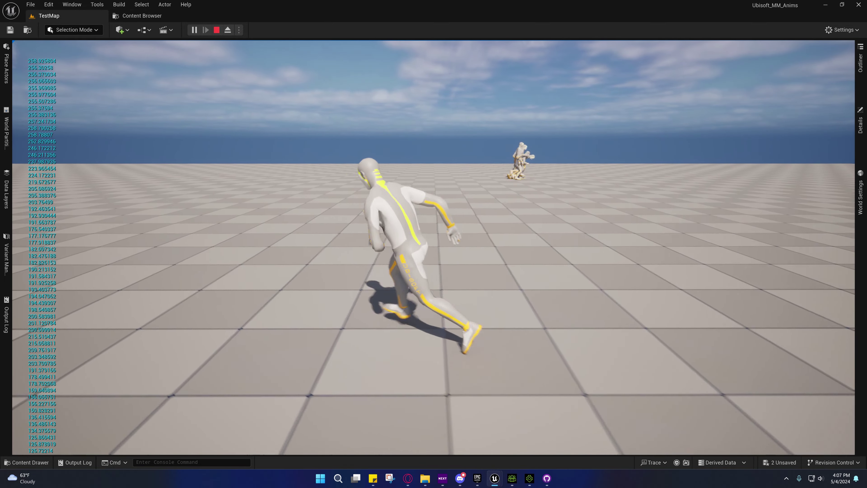
{"action": "key", "text": "a"}
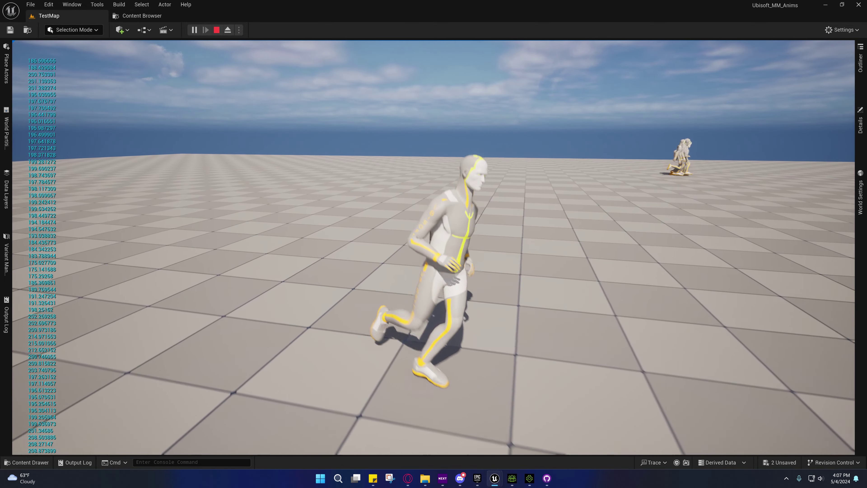
{"action": "key", "text": "w"}
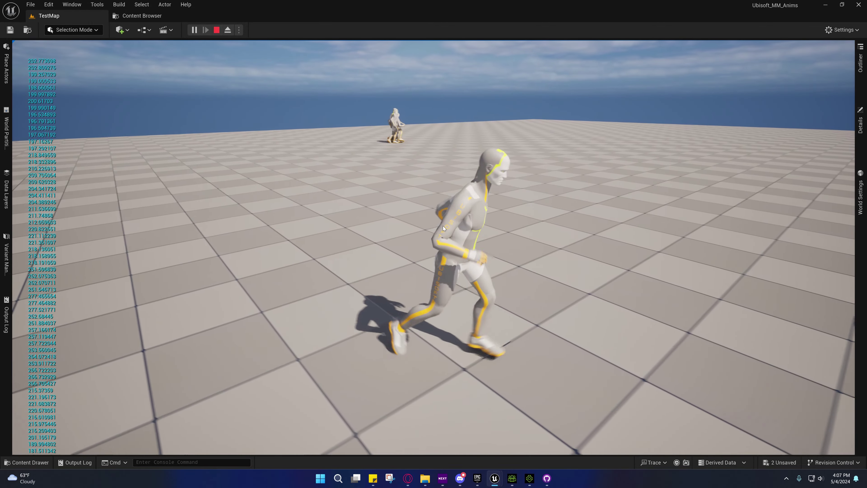
{"action": "key", "text": "shift+F1"}
{"action": "left_click", "coordinate": [216, 30]}
Return to PSD_TestDatabase and review its schema and cost bias settings in the database details.
{"action": "mouse_move", "coordinate": [495, 478]}
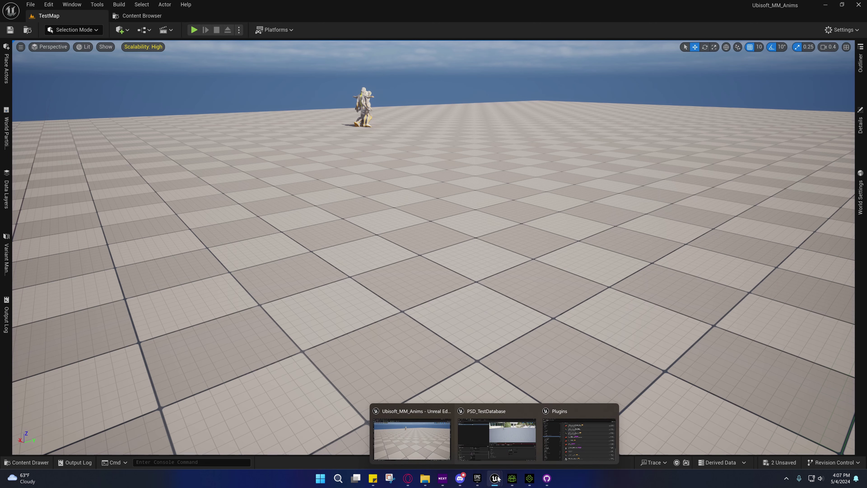
{"action": "left_click", "coordinate": [497, 441]}
{"action": "scroll", "coordinate": [108, 364], "scroll_direction": "up", "scroll_amount": 5}
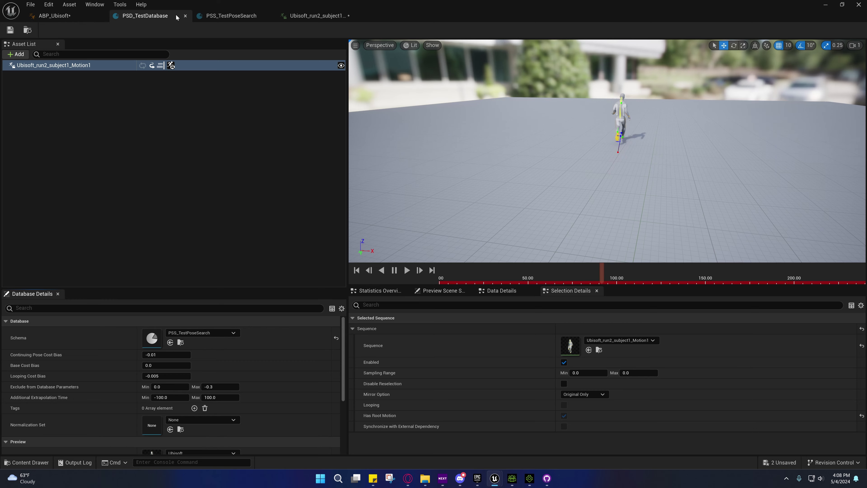
Look through the Char, Blueprints, MotionMatching and Input content folders for the project's motion matching and character assets.
{"action": "left_click", "coordinate": [27, 463]}
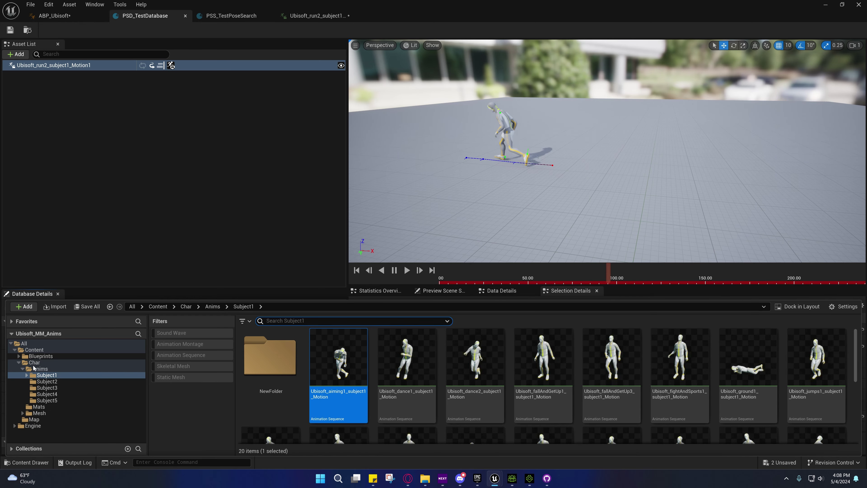
{"action": "left_click_drag", "start_coordinate": [34, 363], "coordinate": [35, 362]}
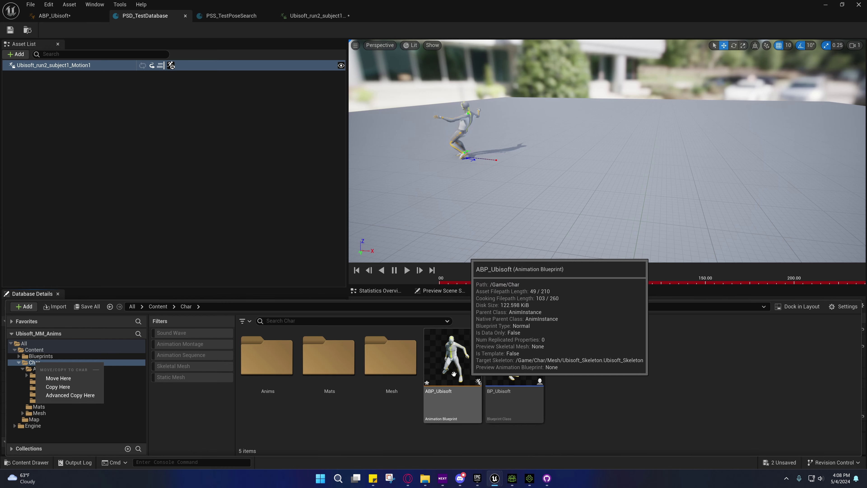
{"action": "left_click", "coordinate": [39, 356]}
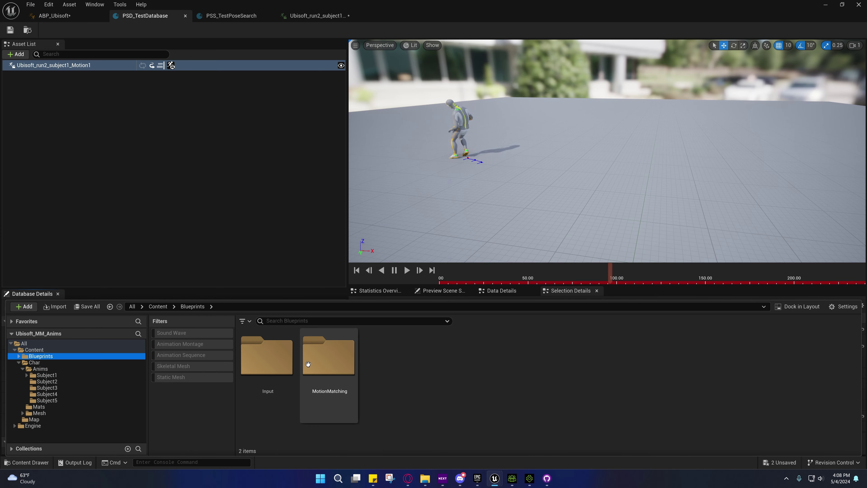
{"action": "double_click", "coordinate": [312, 357]}
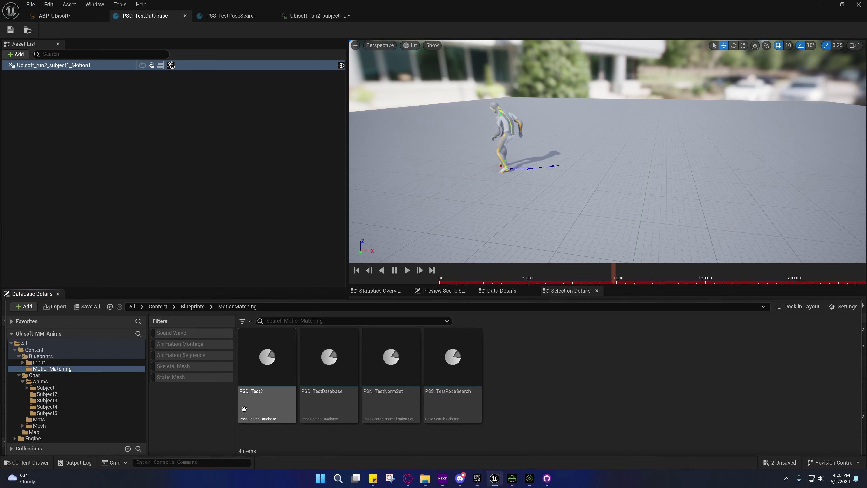
{"action": "left_click", "coordinate": [41, 363]}
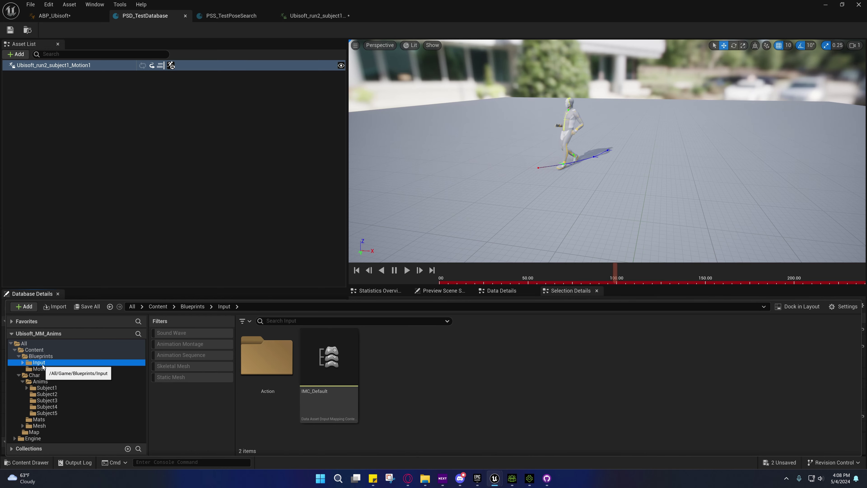
Run TestMap, browse from the character in the level to its blueprint asset, and stop the session.
{"action": "left_click", "coordinate": [826, 4]}
{"action": "left_click", "coordinate": [197, 29]}
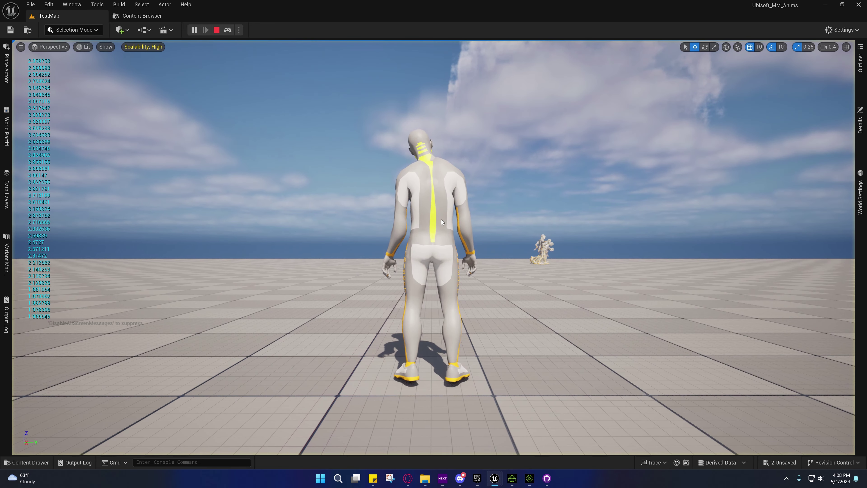
{"action": "right_click", "coordinate": [441, 219]}
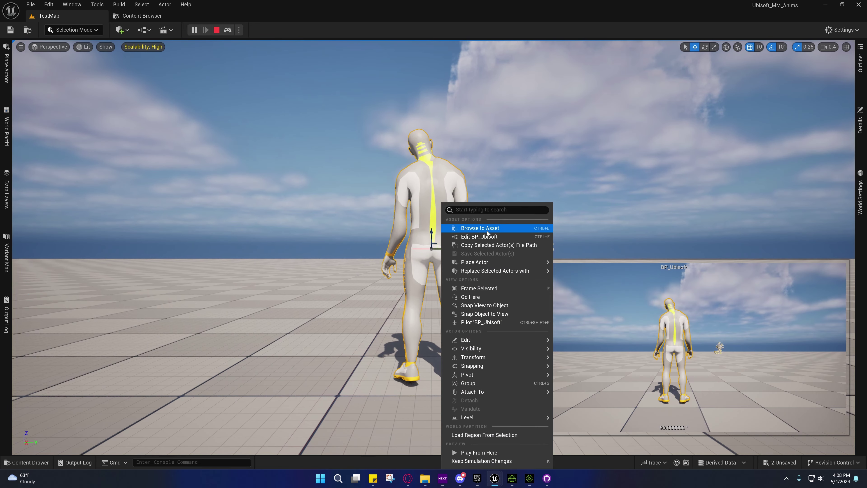
{"action": "left_click", "coordinate": [454, 227]}
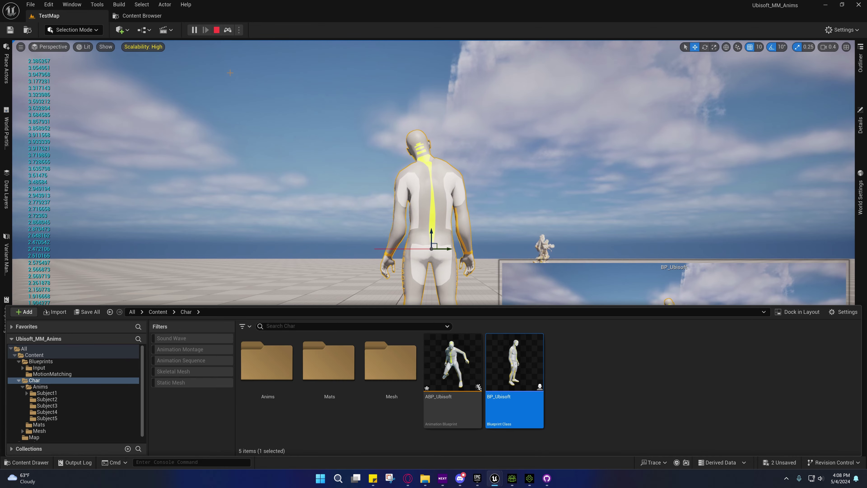
{"action": "left_click", "coordinate": [216, 29]}
Open the BP_Ubisoft blueprint from the Char folder and show the details of its CharacterTrajectory component.
{"action": "left_click", "coordinate": [27, 463]}
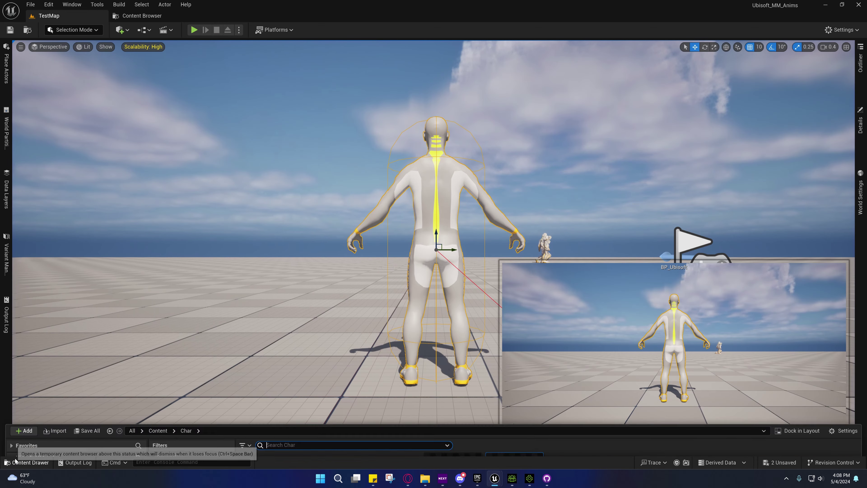
{"action": "double_click", "coordinate": [528, 363]}
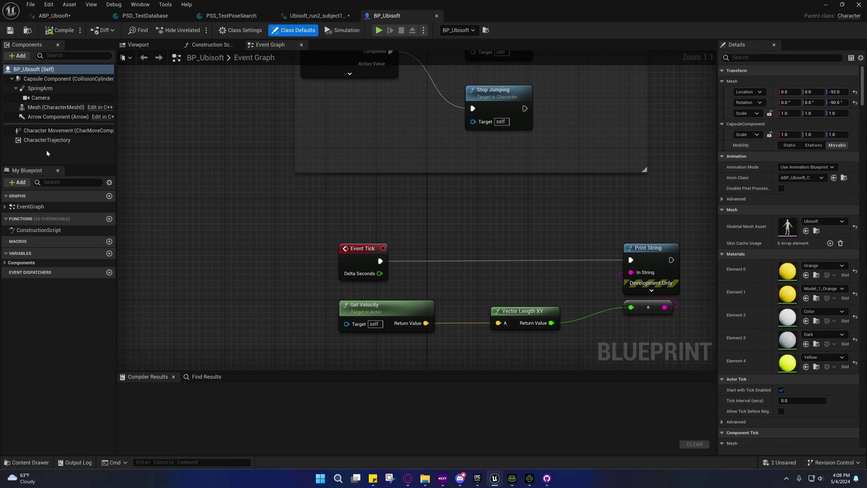
{"action": "left_click", "coordinate": [47, 140]}
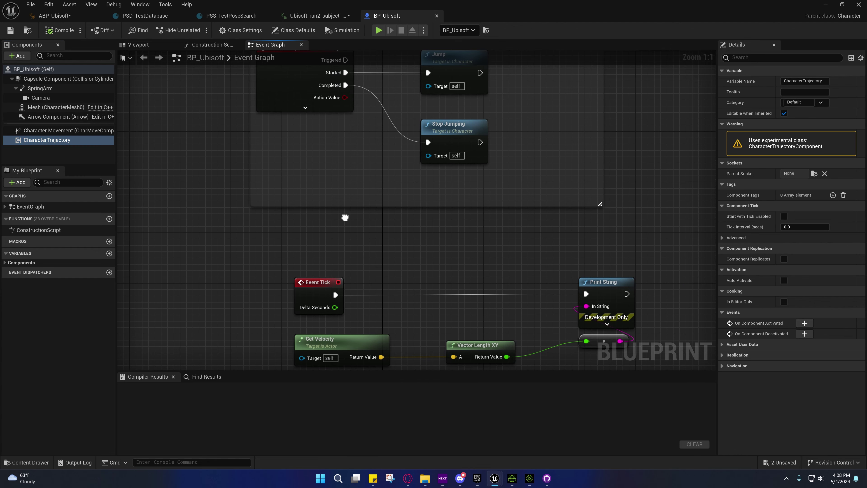
Switch to the ABP_Ubisoft animation blueprint and show the Event Graph nodes that cast to BP_Ubisoft and set Ubisoft_Ref.
{"action": "left_click", "coordinate": [46, 18]}
{"action": "right_click_drag", "start_coordinate": [355, 177], "coordinate": [412, 182]}
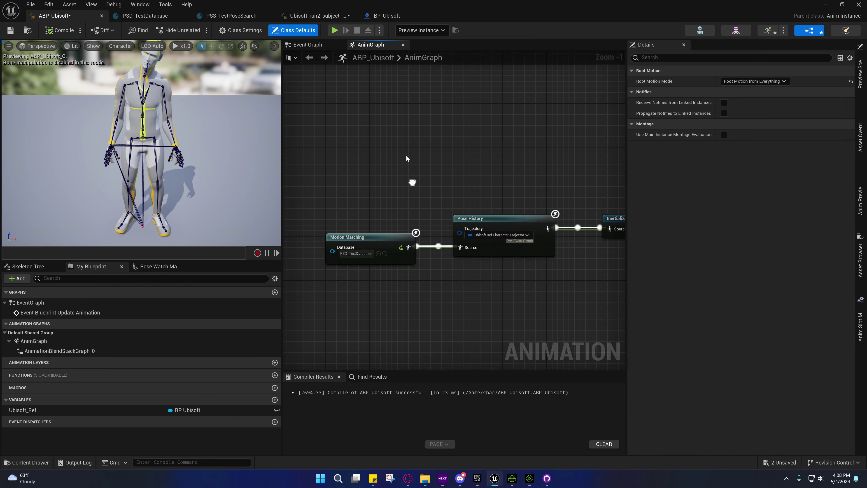
{"action": "left_click", "coordinate": [307, 45]}
{"action": "right_click_drag", "start_coordinate": [338, 197], "coordinate": [368, 248]}
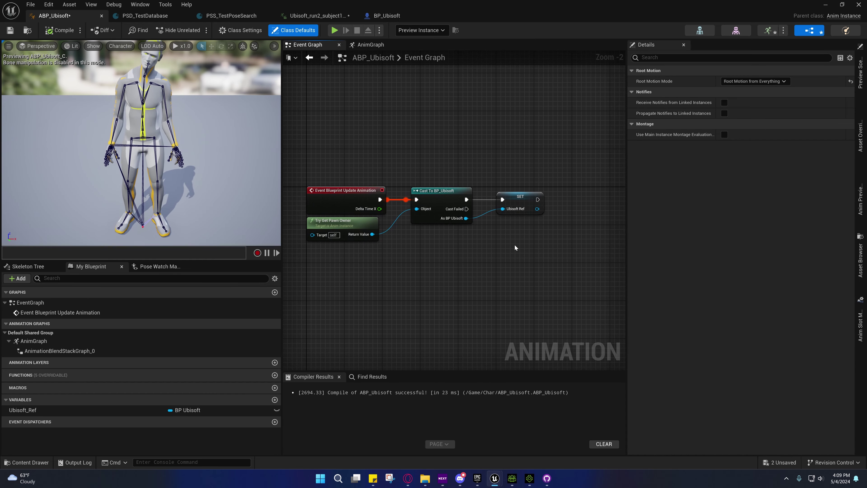
{"action": "right_click_drag", "start_coordinate": [517, 245], "coordinate": [432, 262]}
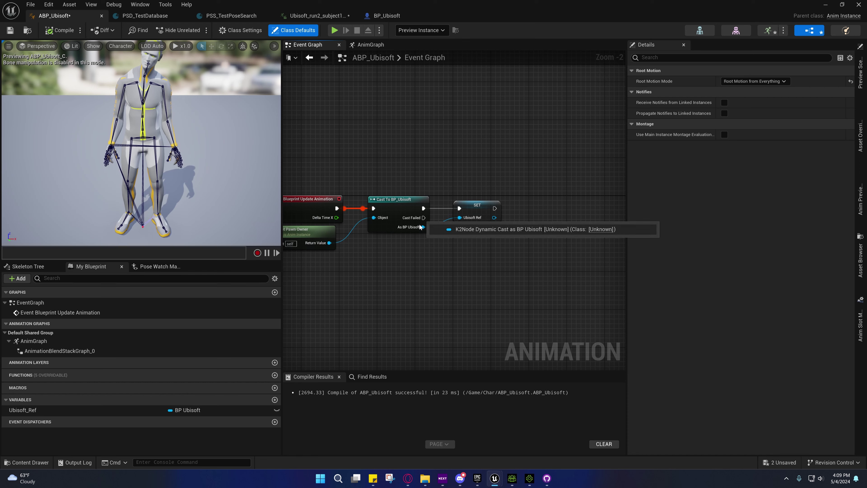
Search the actions available from the cast node's As BP Ubisoft output for "traject", then dismiss the list.
{"action": "left_click_drag", "start_coordinate": [423, 227], "coordinate": [546, 260]}
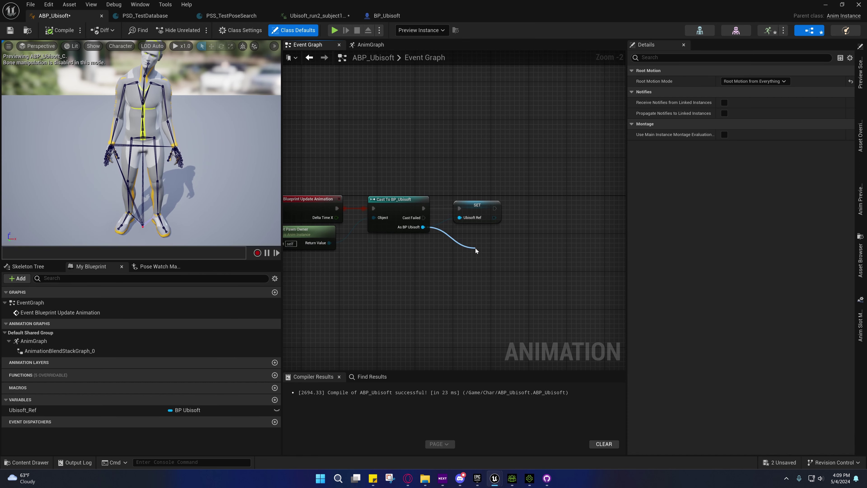
{"action": "left_click_drag", "start_coordinate": [476, 251], "coordinate": [476, 249]}
{"action": "type", "text": "tra"}
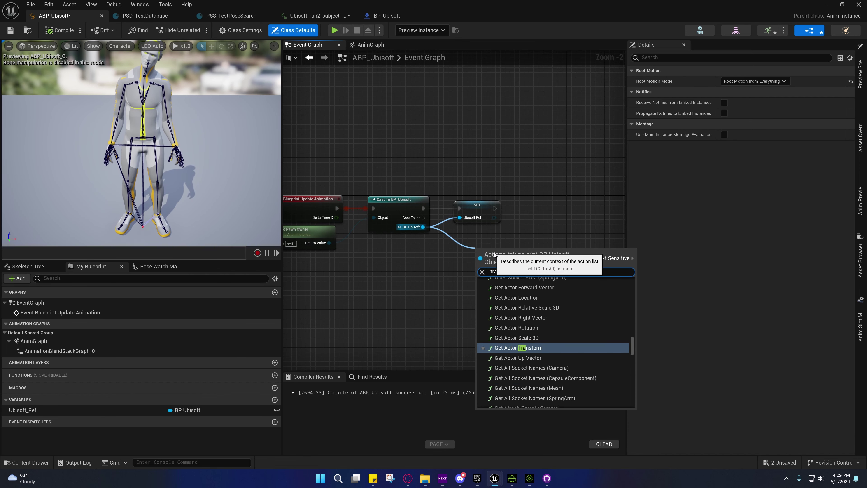
{"action": "type", "text": "ject"}
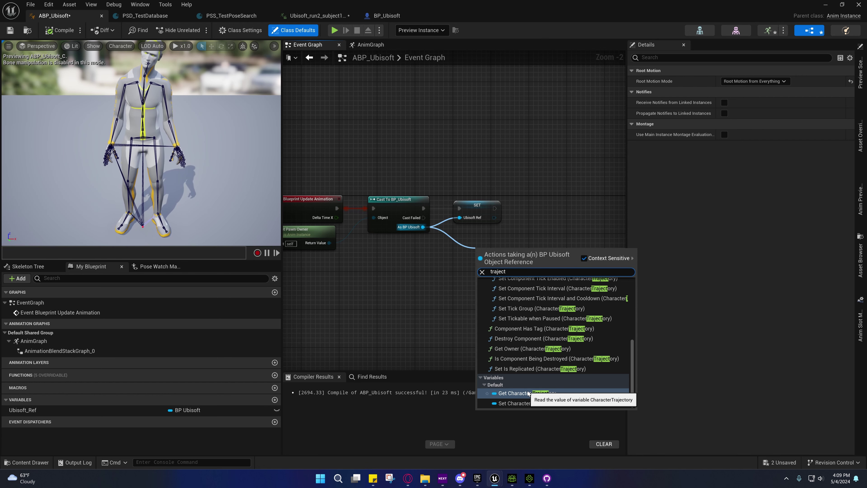
{"action": "left_click", "coordinate": [529, 235]}
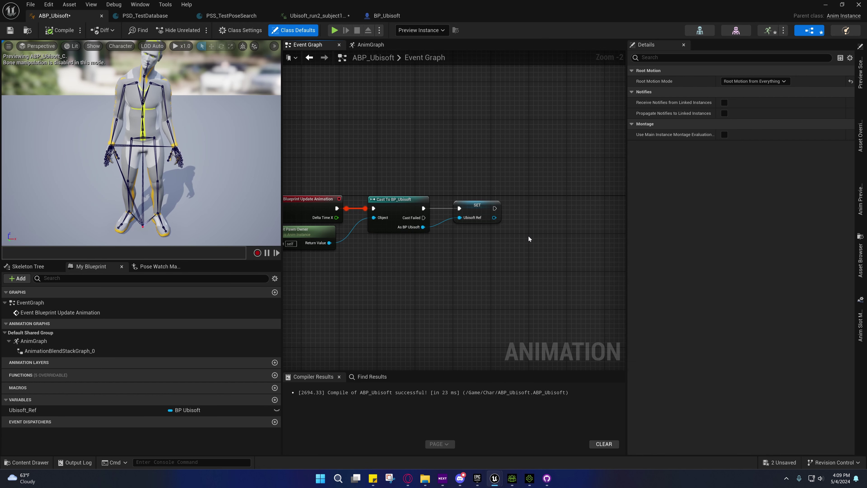
Show the variable details of the node that sets Ubisoft_Ref.
{"action": "right_click_drag", "start_coordinate": [525, 231], "coordinate": [500, 228]}
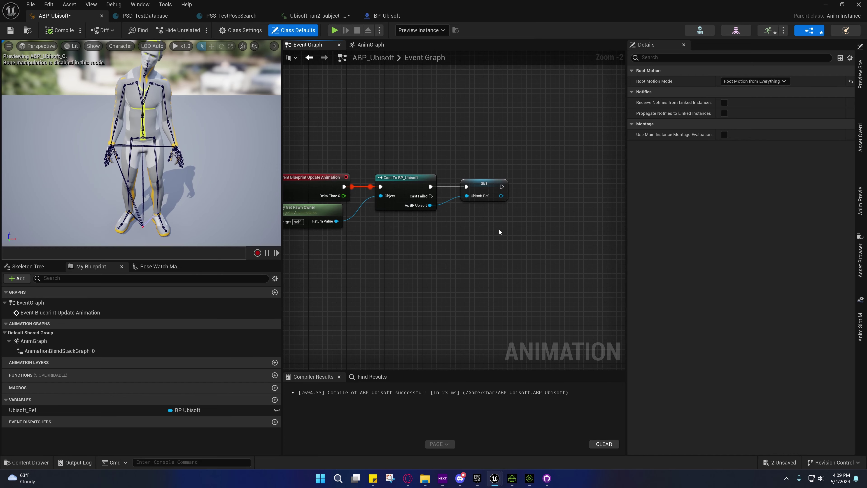
{"action": "right_click_drag", "start_coordinate": [414, 266], "coordinate": [415, 284]}
{"action": "left_click", "coordinate": [458, 218]}
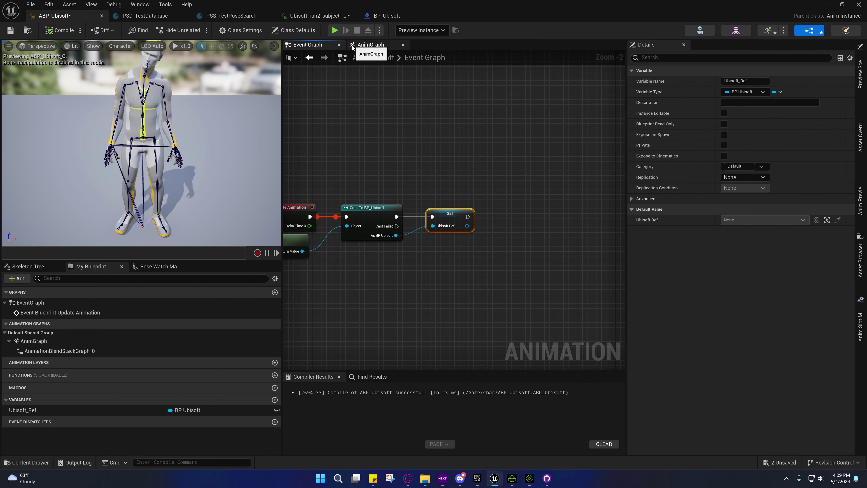
Open the AnimGraph and enlarge the graph area by narrowing the preview and details areas.
{"action": "left_click_drag", "start_coordinate": [282, 100], "coordinate": [154, 97]}
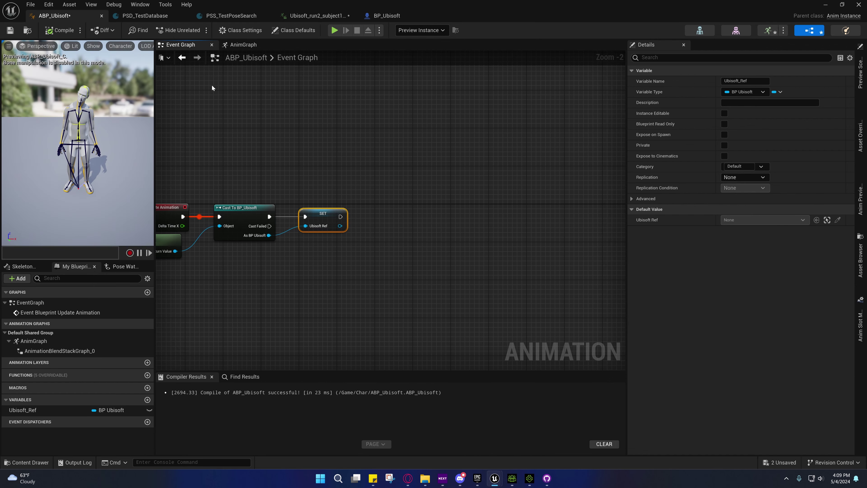
{"action": "left_click", "coordinate": [234, 46]}
{"action": "left_click_drag", "start_coordinate": [630, 241], "coordinate": [666, 240]}
Move the Foot Placement, Leg IK, Local To Component and Component To Local nodes below the main pose chain.
{"action": "right_click_drag", "start_coordinate": [527, 296], "coordinate": [299, 257]}
{"action": "left_click_drag", "start_coordinate": [397, 142], "coordinate": [509, 193]}
{"action": "left_click_drag", "start_coordinate": [431, 182], "coordinate": [430, 233]}
{"action": "left_click_drag", "start_coordinate": [349, 180], "coordinate": [348, 264]}
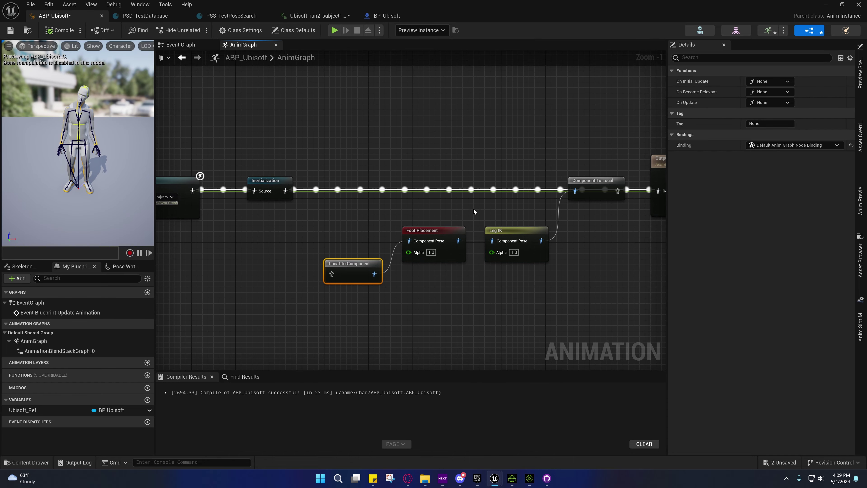
{"action": "left_click_drag", "start_coordinate": [596, 188], "coordinate": [601, 255]}
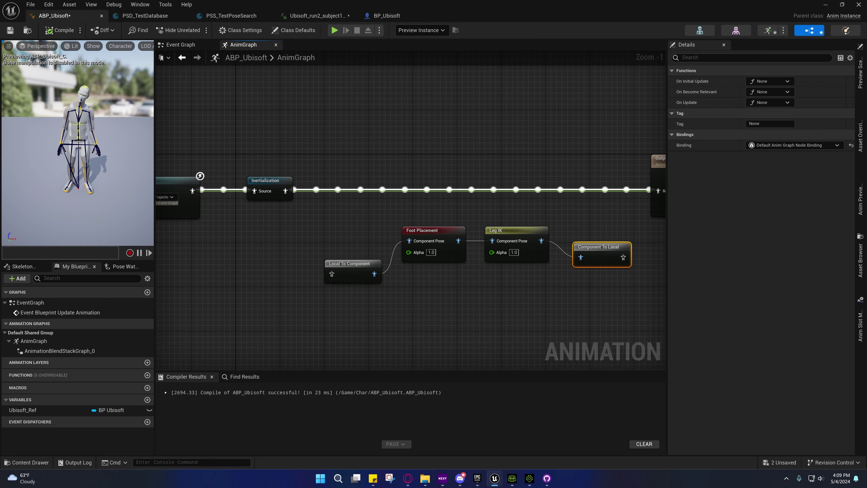
{"action": "left_click", "coordinate": [340, 220]}
Show the settings of the existing Motion Matching node that feeds the Pose History.
{"action": "right_click_drag", "start_coordinate": [329, 238], "coordinate": [410, 288]}
{"action": "left_click", "coordinate": [266, 268]}
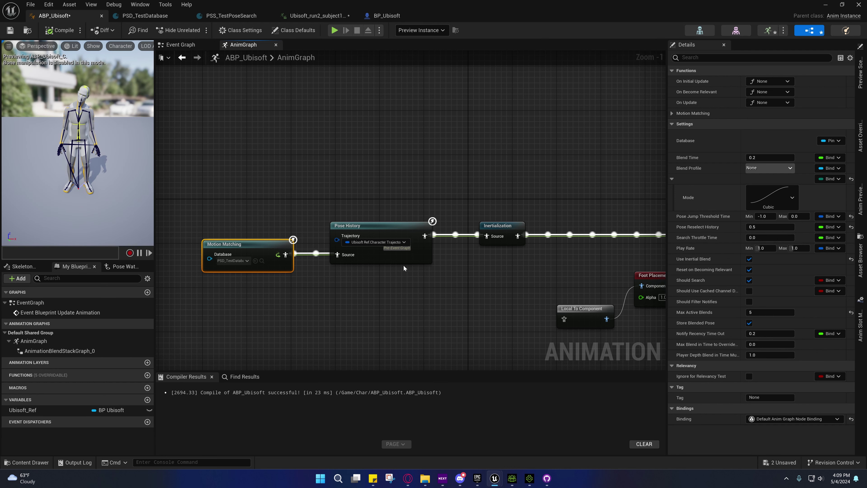
{"action": "right_click_drag", "start_coordinate": [403, 266], "coordinate": [424, 261]}
Add a second Motion Matching node from the Pose Search category and place it below the existing one.
{"action": "right_click", "coordinate": [282, 300]}
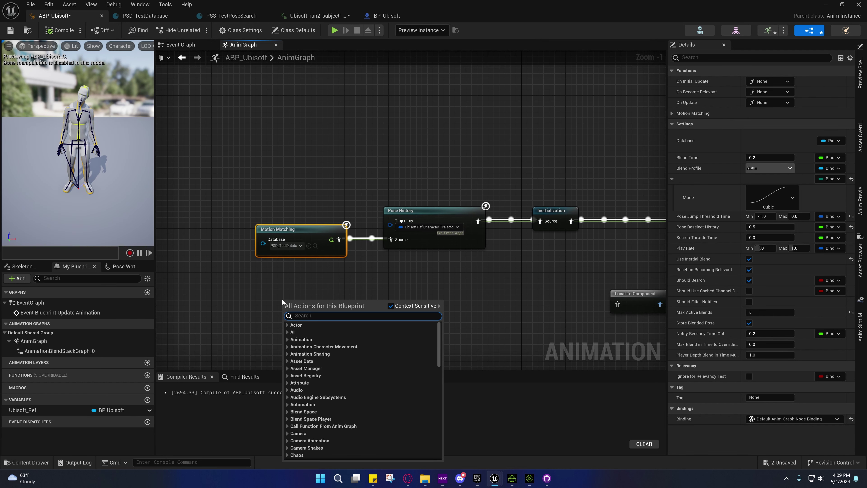
{"action": "type", "text": "motion"}
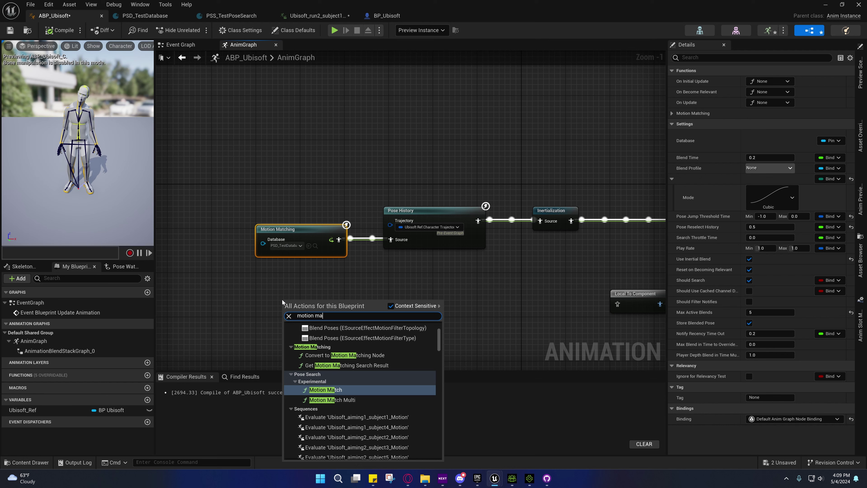
{"action": "type", "text": " match"}
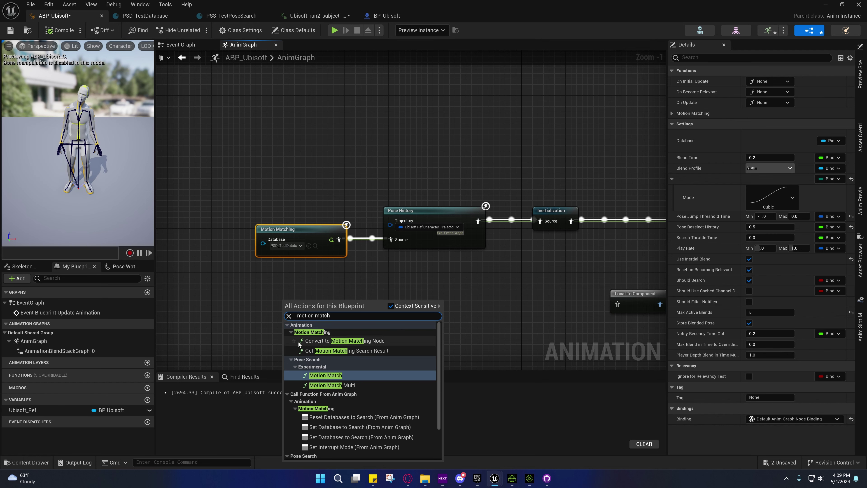
{"action": "left_click", "coordinate": [293, 408]}
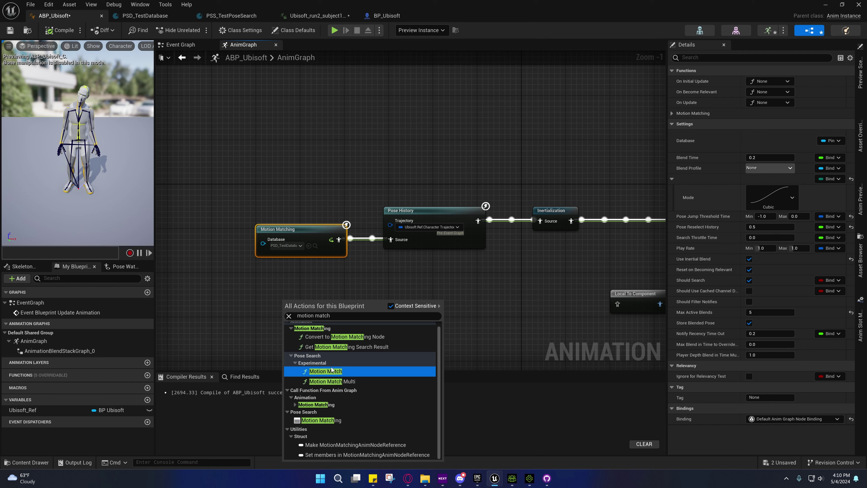
{"action": "left_click", "coordinate": [321, 420]}
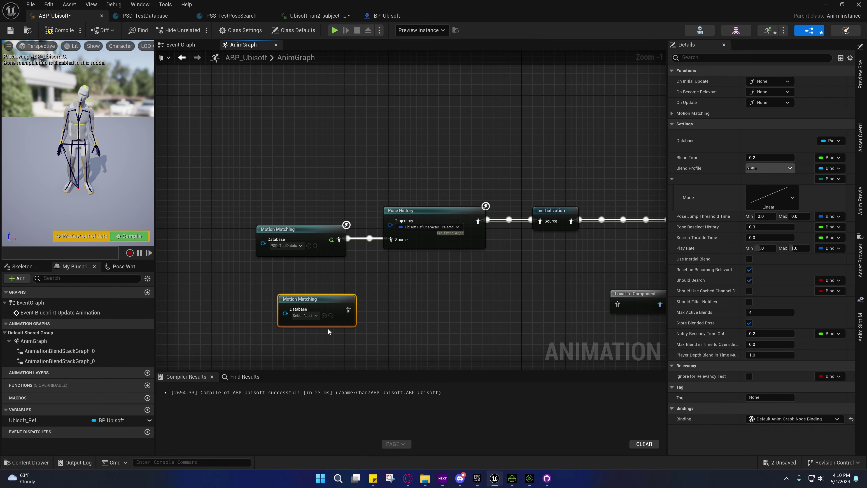
{"action": "left_click_drag", "start_coordinate": [304, 279], "coordinate": [299, 269]}
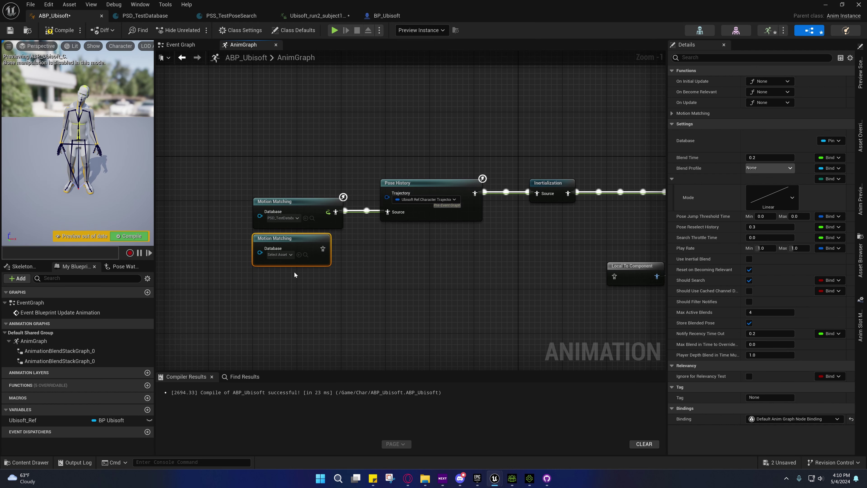
Add a second Pose History node and place it beside the new Motion Matching node.
{"action": "right_click_drag", "start_coordinate": [459, 308], "coordinate": [396, 306]}
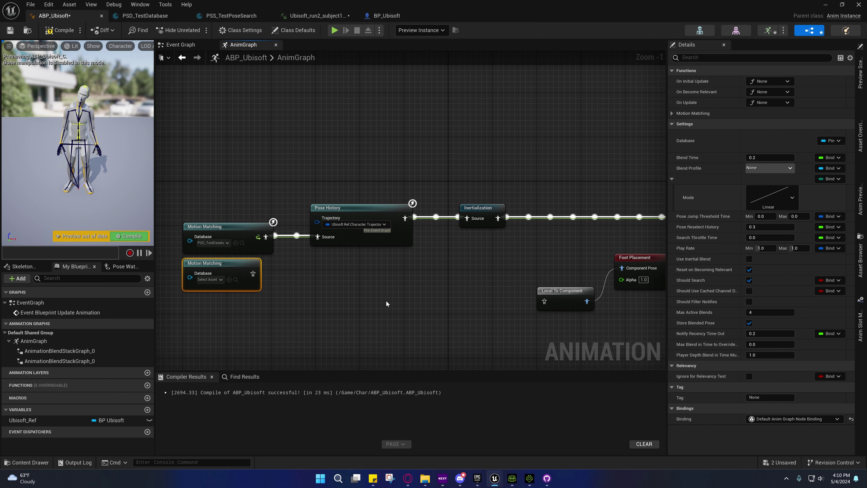
{"action": "right_click", "coordinate": [312, 278]}
{"action": "type", "text": "pose"}
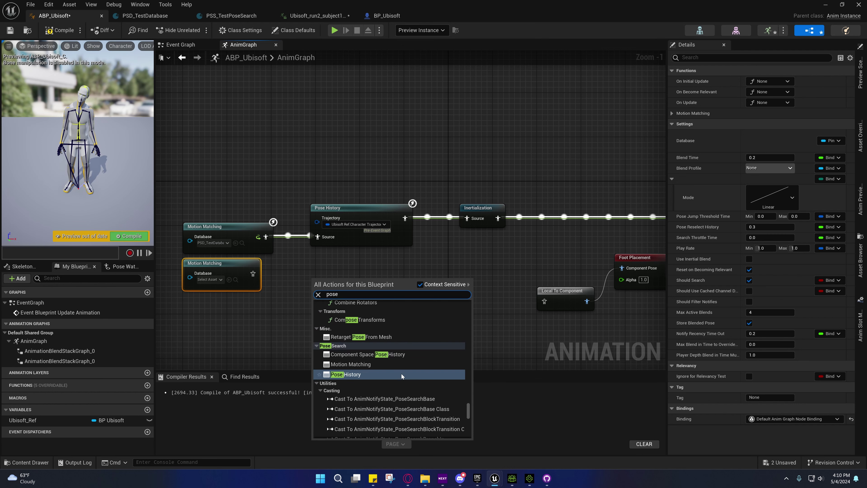
{"action": "scroll", "coordinate": [381, 373], "scroll_direction": "up", "scroll_amount": 6}
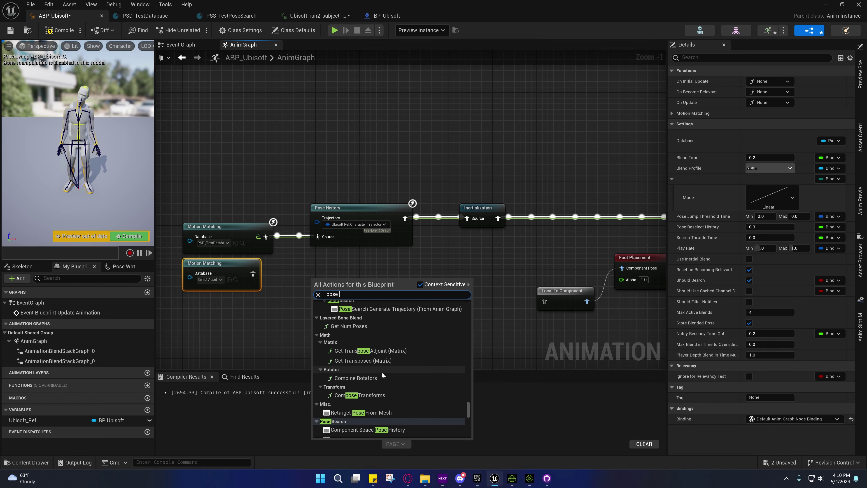
{"action": "scroll", "coordinate": [381, 372], "scroll_direction": "down", "scroll_amount": 7}
{"action": "left_click", "coordinate": [351, 363]}
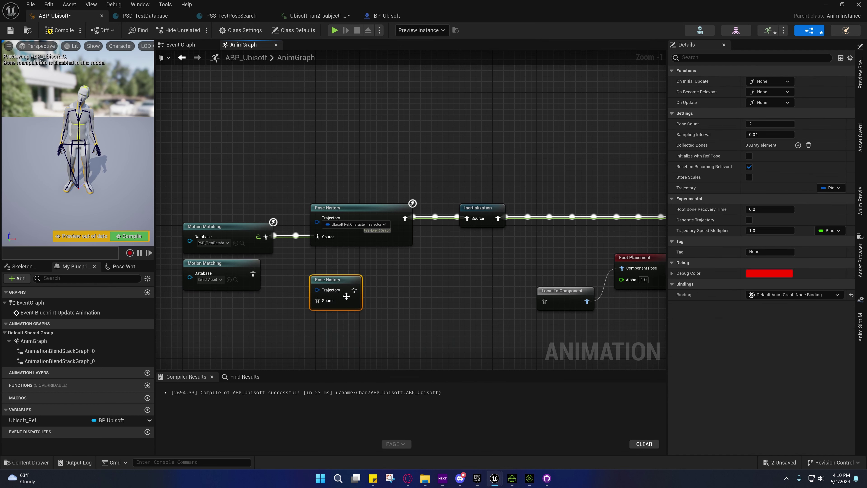
{"action": "left_click_drag", "start_coordinate": [342, 280], "coordinate": [337, 269]}
Lower the new Motion Matching node and connect its output to the new Pose History node's Source.
{"action": "right_click_drag", "start_coordinate": [314, 338], "coordinate": [399, 305]}
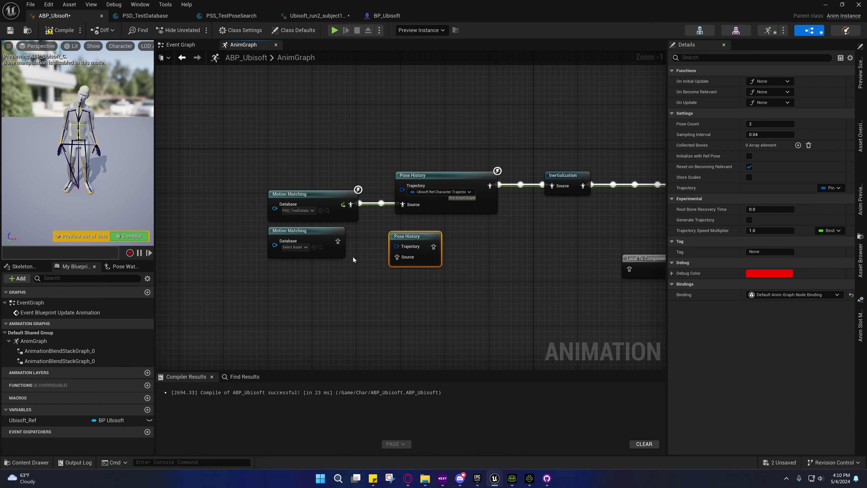
{"action": "left_click_drag", "start_coordinate": [321, 236], "coordinate": [320, 253]}
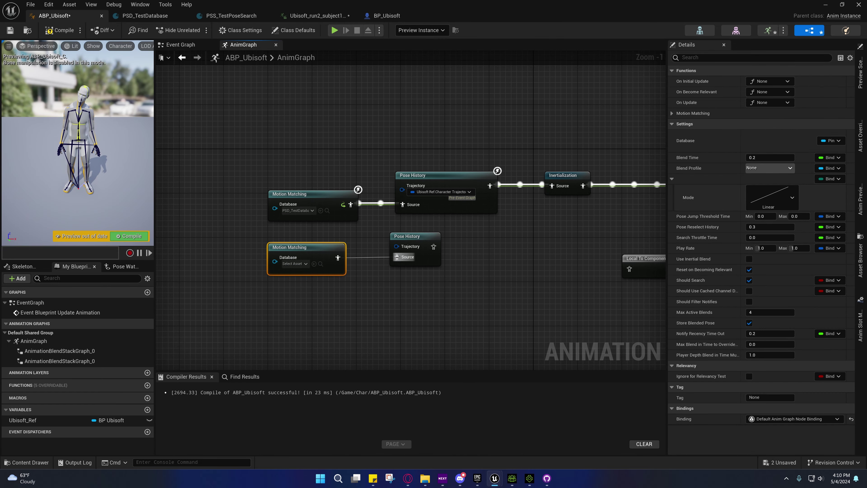
{"action": "mouse_move", "coordinate": [410, 239]}
{"action": "left_mouse_down"}
{"action": "mouse_move", "coordinate": [411, 259]}
{"action": "mouse_move", "coordinate": [410, 238]}
{"action": "left_mouse_up"}
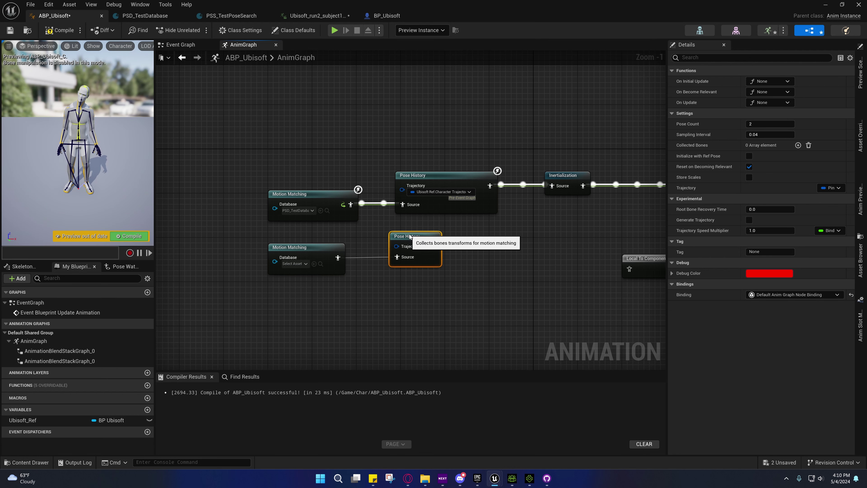
Set the new Motion Matching node's database to PSD_TestDatabase.
{"action": "right_click_drag", "start_coordinate": [410, 236], "coordinate": [451, 182]}
{"action": "left_click", "coordinate": [369, 212], "text": "ctrl"}
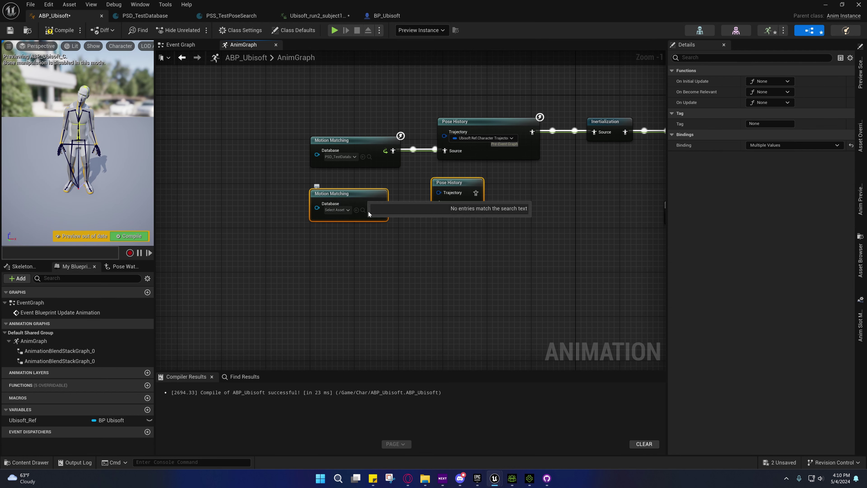
{"action": "left_click", "coordinate": [384, 242]}
{"action": "right_click_drag", "start_coordinate": [384, 243], "coordinate": [324, 270]}
{"action": "left_click", "coordinate": [284, 239]}
{"action": "left_click", "coordinate": [284, 238]}
{"action": "left_click", "coordinate": [289, 240]}
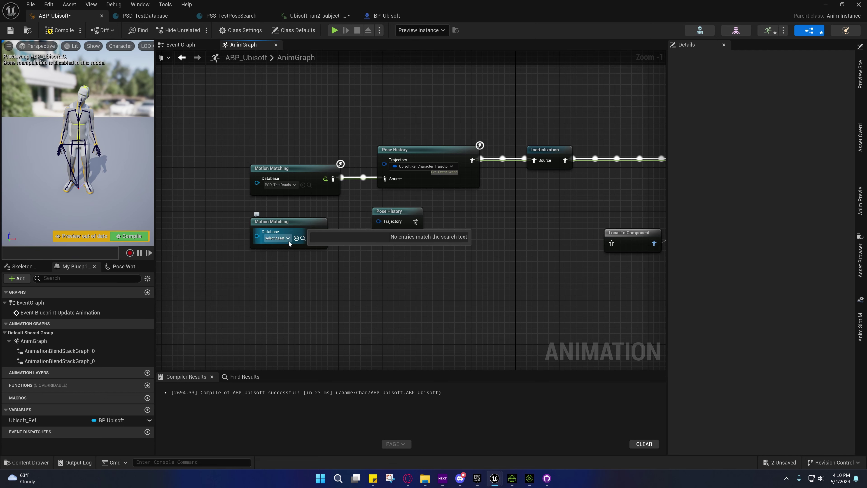
{"action": "left_click", "coordinate": [282, 238]}
{"action": "left_click", "coordinate": [328, 319]}
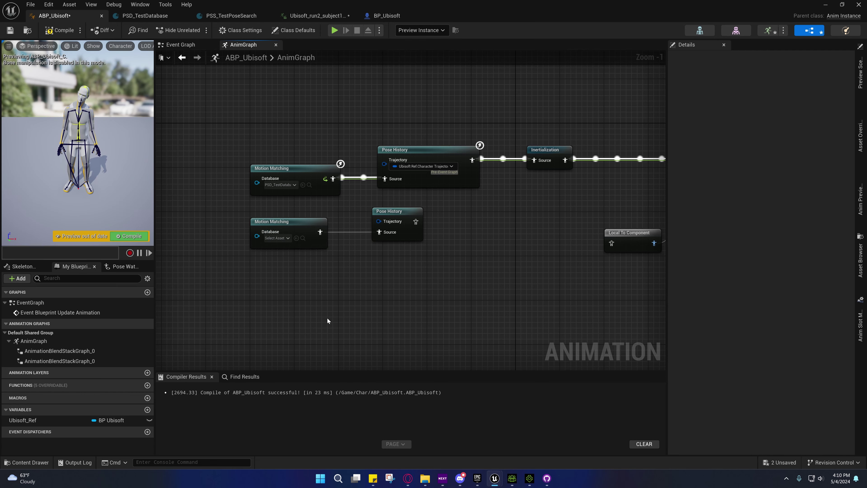
{"action": "right_click_drag", "start_coordinate": [346, 281], "coordinate": [332, 286]}
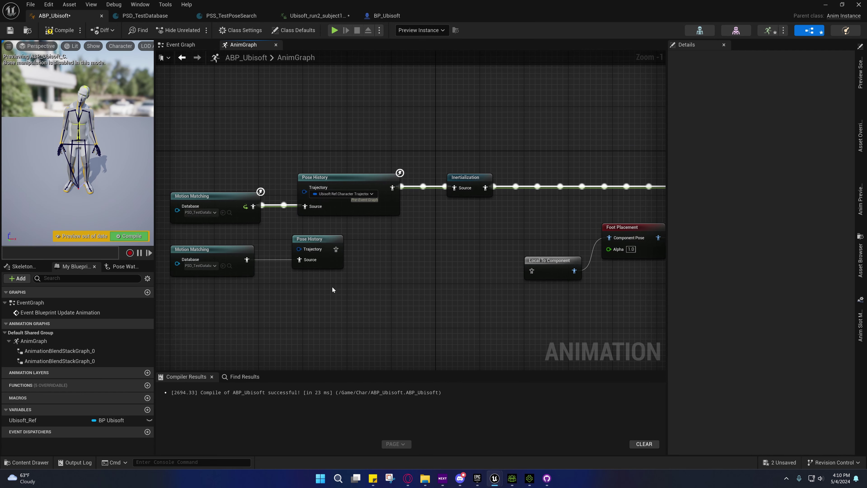
Bind the new Pose History node's Trajectory to the Trajectory property of Ubisoft Ref's Character Trajectory.
{"action": "left_click", "coordinate": [306, 251]}
{"action": "left_click_drag", "start_coordinate": [305, 249], "coordinate": [272, 229]}
{"action": "right_click_drag", "start_coordinate": [291, 224], "coordinate": [262, 192]}
{"action": "left_click", "coordinate": [279, 207]}
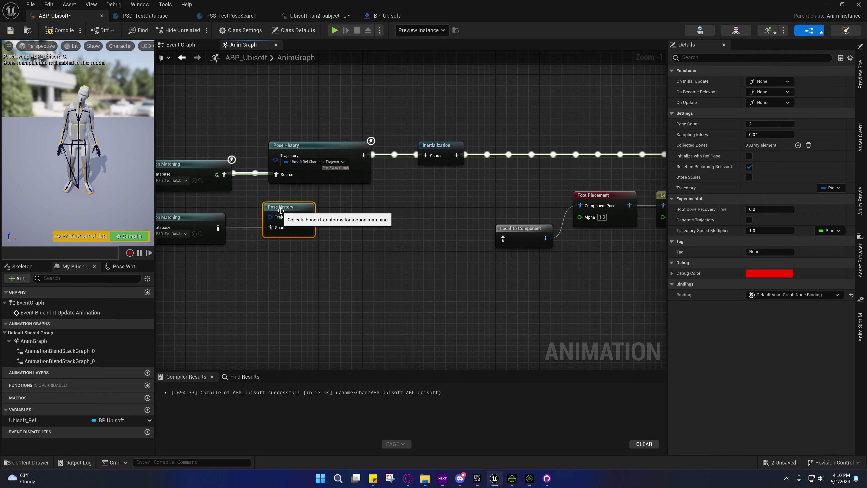
{"action": "left_click", "coordinate": [831, 189]}
{"action": "mouse_move", "coordinate": [827, 265]}
{"action": "mouse_move", "coordinate": [740, 274]}
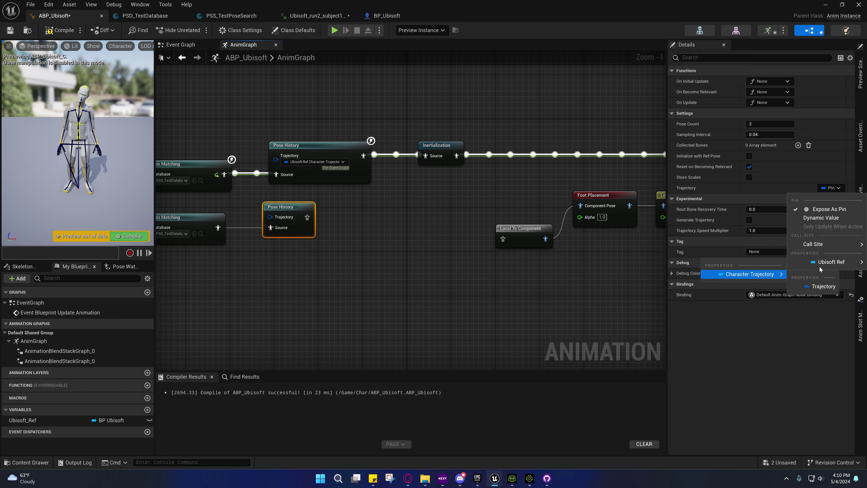
{"action": "left_click", "coordinate": [812, 287]}
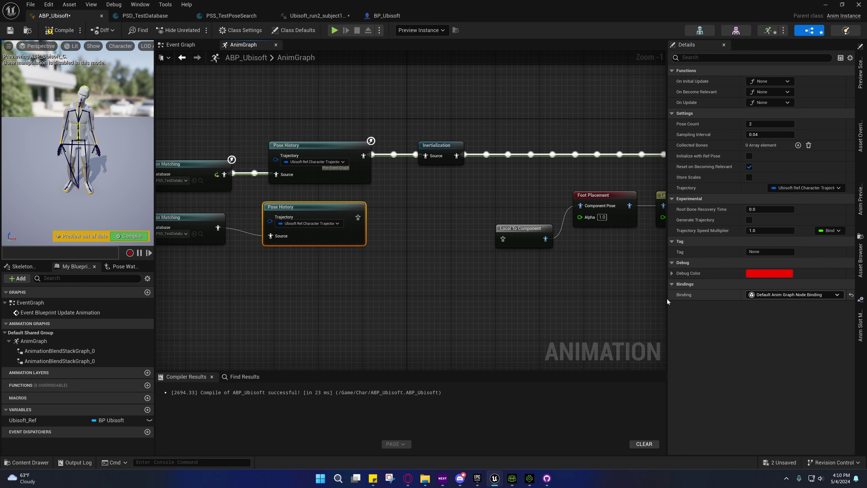
Show the original Pose History node's settings, including its pose count, collected bones and trajectory generation options.
{"action": "right_click_drag", "start_coordinate": [475, 295], "coordinate": [584, 301]}
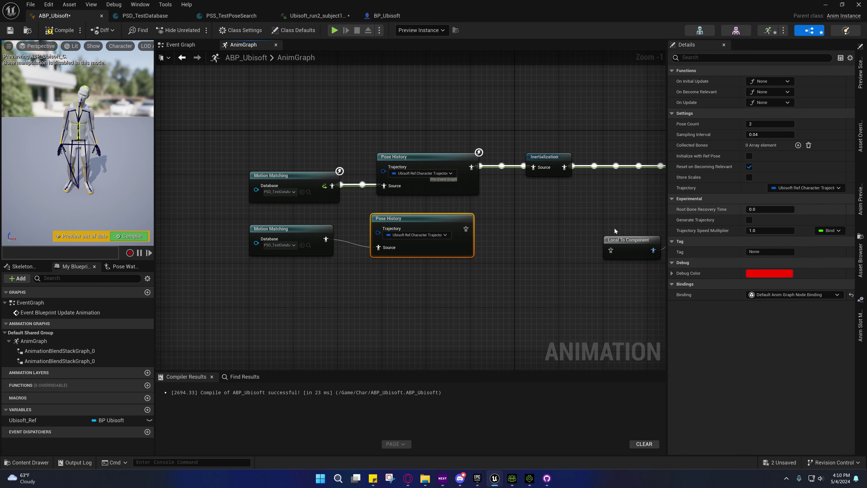
{"action": "right_click_drag", "start_coordinate": [558, 267], "coordinate": [578, 292]}
{"action": "left_click", "coordinate": [415, 185]}
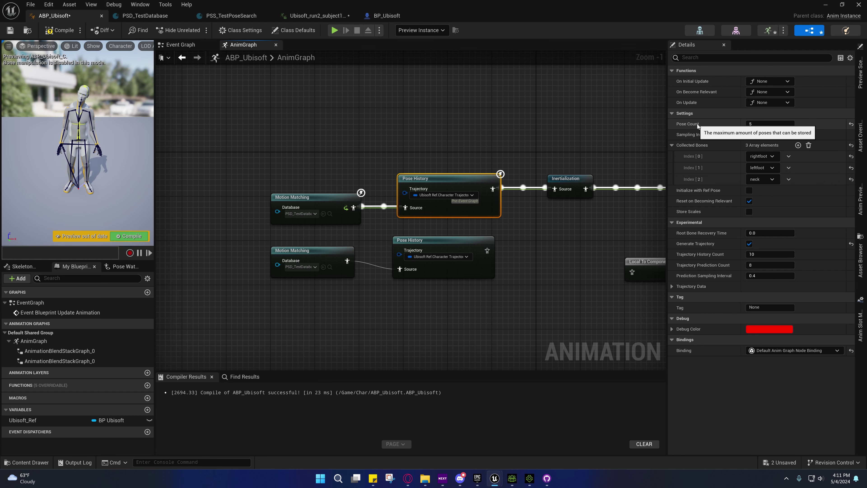
Move the new Motion Matching and Pose History nodes together further below the original node chain.
{"action": "right_click_drag", "start_coordinate": [523, 207], "coordinate": [553, 189]}
{"action": "left_click_drag", "start_coordinate": [331, 211], "coordinate": [500, 274]}
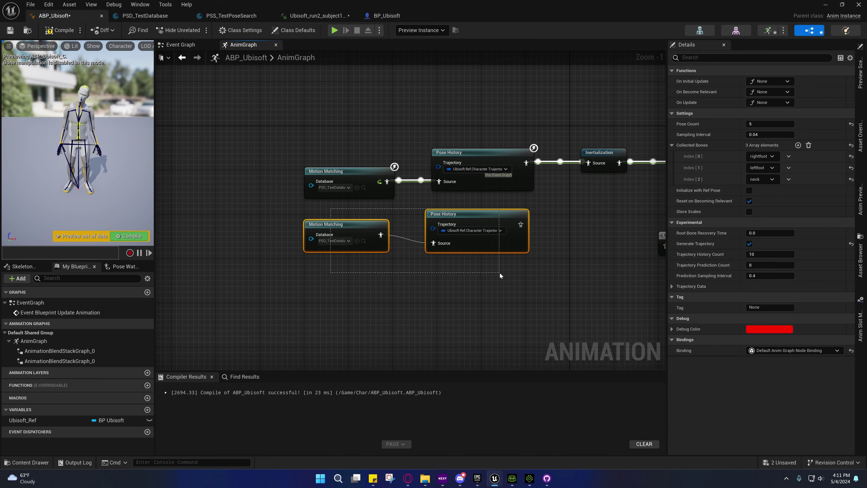
{"action": "left_click_drag", "start_coordinate": [487, 220], "coordinate": [475, 304]}
{"action": "right_click_drag", "start_coordinate": [470, 215], "coordinate": [435, 207]}
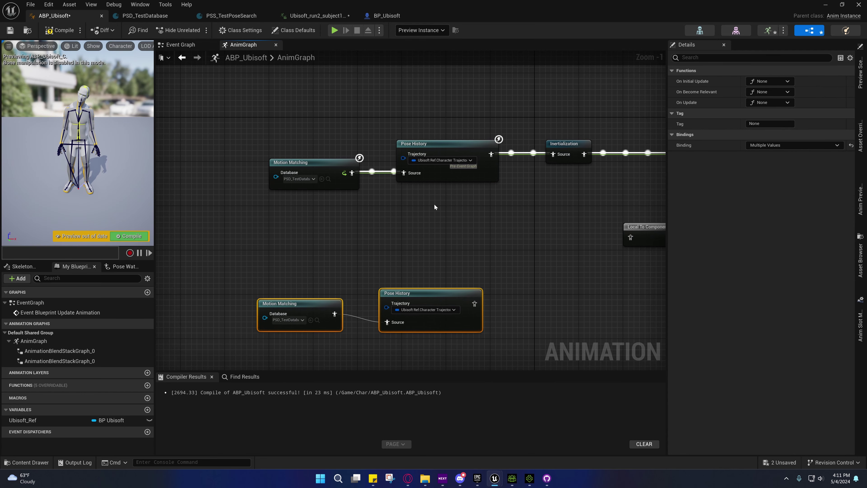
Review the settings of the original Motion Matching and Pose History nodes in the upper chain.
{"action": "left_click", "coordinate": [430, 145]}
{"action": "right_click_drag", "start_coordinate": [347, 241], "coordinate": [384, 300]}
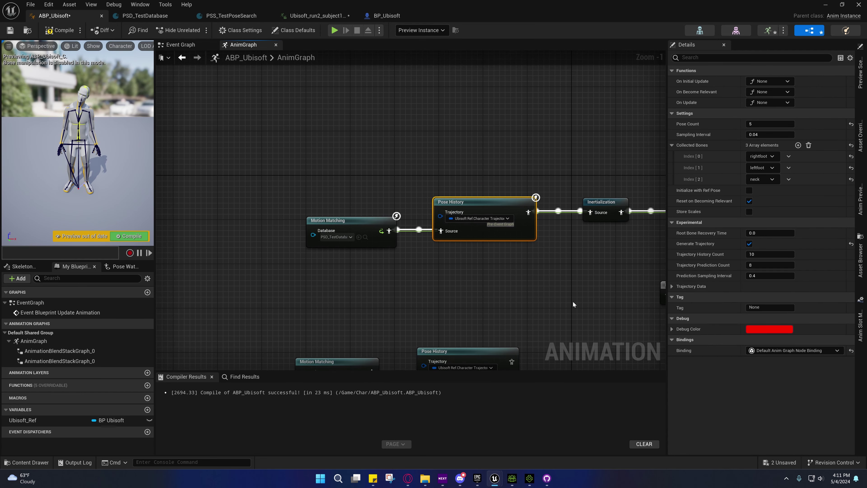
{"action": "right_click_drag", "start_coordinate": [573, 304], "coordinate": [565, 240]}
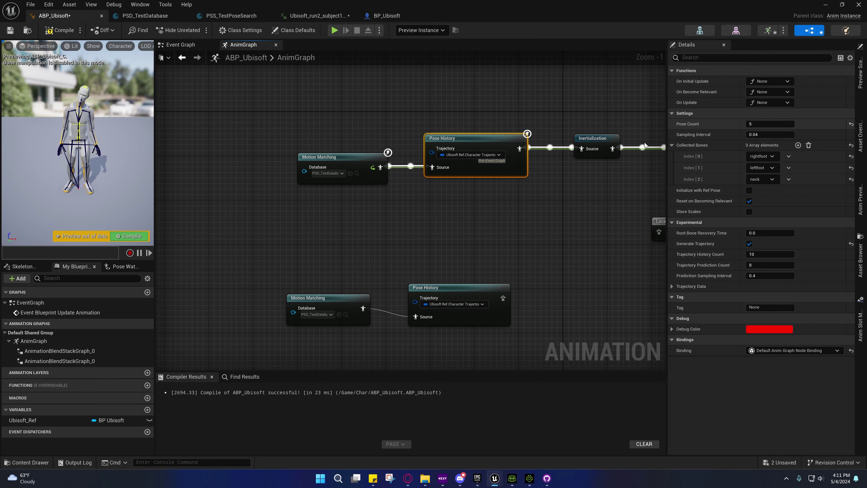
{"action": "right_click_drag", "start_coordinate": [367, 222], "coordinate": [388, 192]}
{"action": "left_click", "coordinate": [391, 175]}
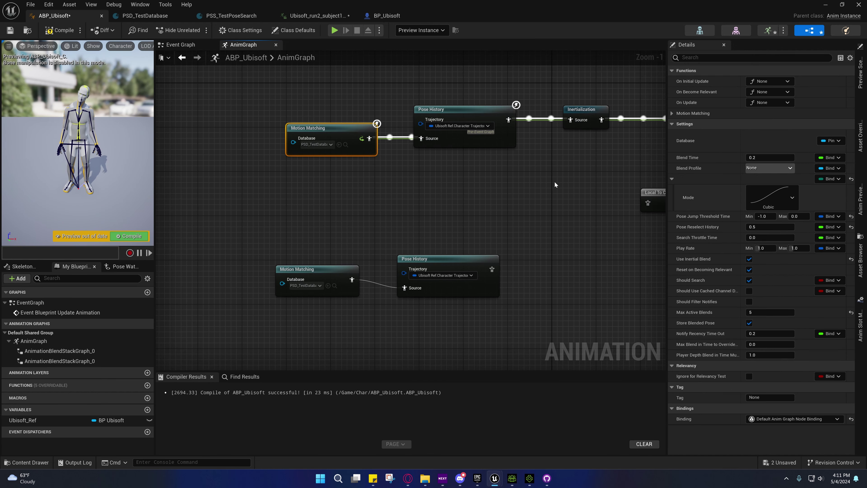
{"action": "left_click", "coordinate": [455, 109]}
{"action": "right_click_drag", "start_coordinate": [473, 199], "coordinate": [483, 254]}
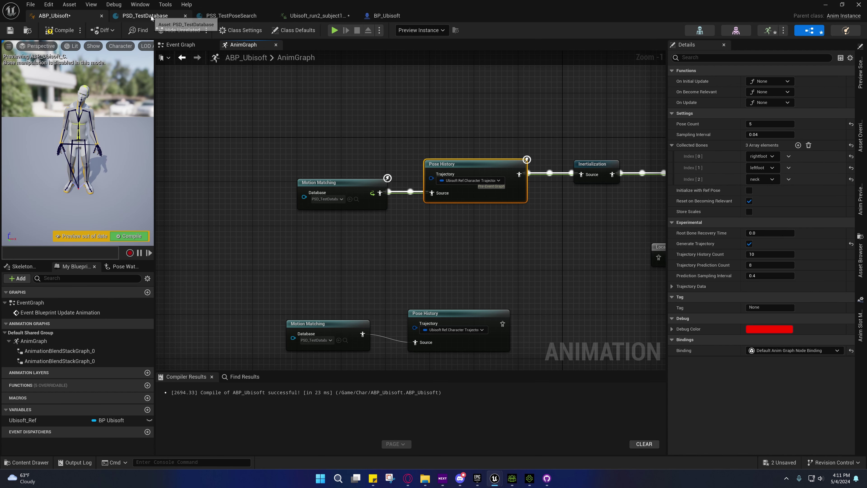
Examine the channels and sampled bones in the PSS_TestPoseSearch schema and compare them with the original Pose History node's collected bones.
{"action": "left_click", "coordinate": [224, 16]}
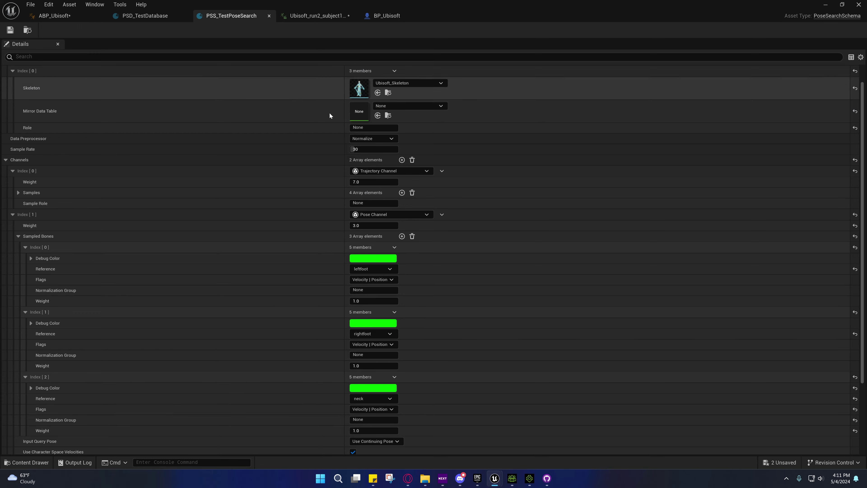
{"action": "scroll", "coordinate": [257, 139], "scroll_direction": "up", "scroll_amount": 1}
{"action": "left_click", "coordinate": [32, 31]}
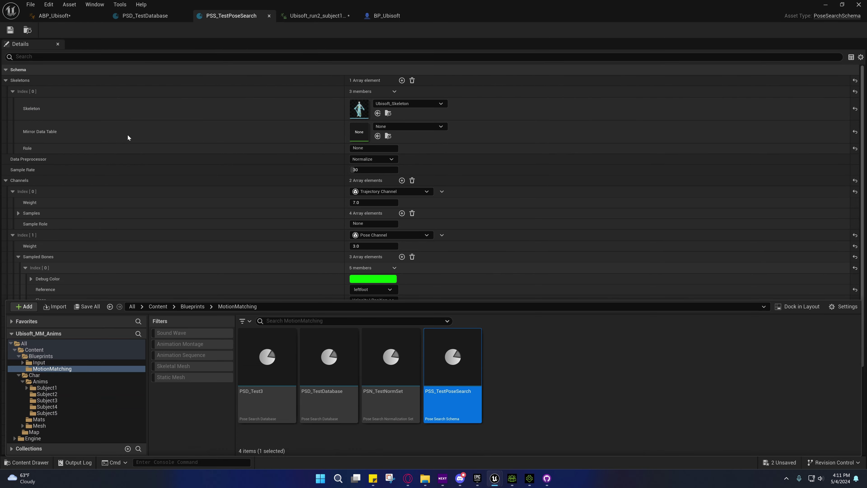
{"action": "left_click", "coordinate": [243, 70]}
{"action": "left_click", "coordinate": [12, 70]}
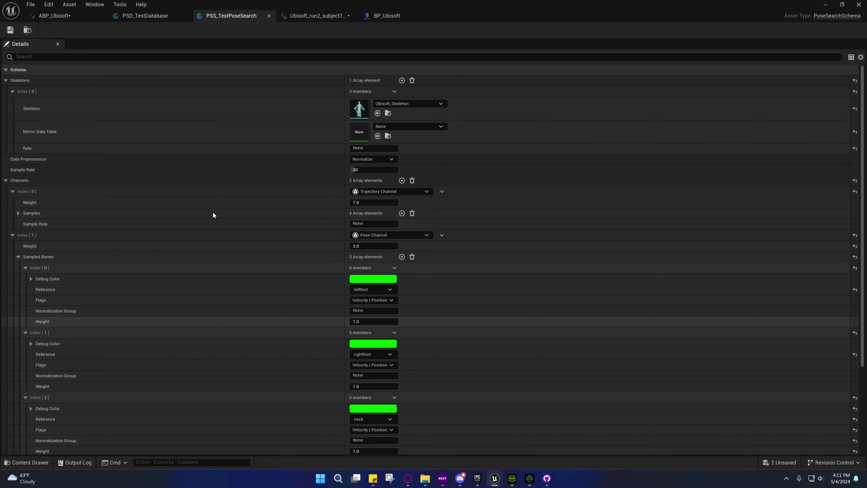
{"action": "scroll", "coordinate": [178, 184], "scroll_direction": "down", "scroll_amount": 3}
{"action": "scroll", "coordinate": [120, 297], "scroll_direction": "down", "scroll_amount": 2}
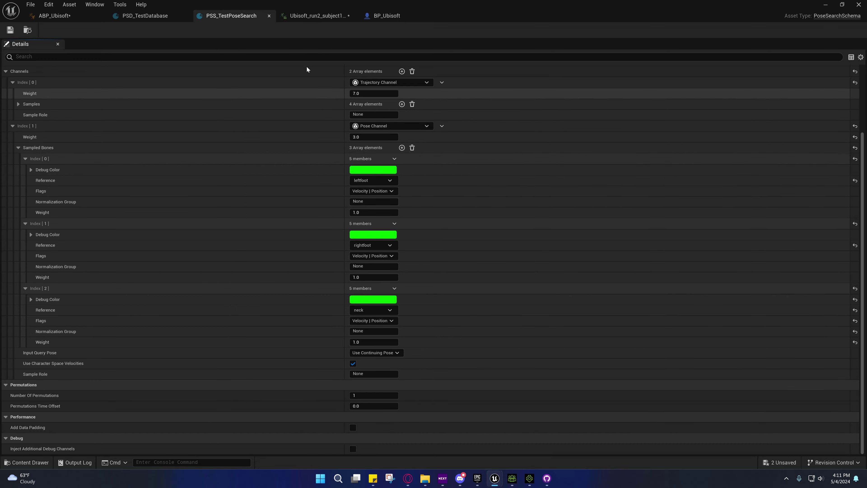
{"action": "left_click", "coordinate": [78, 18]}
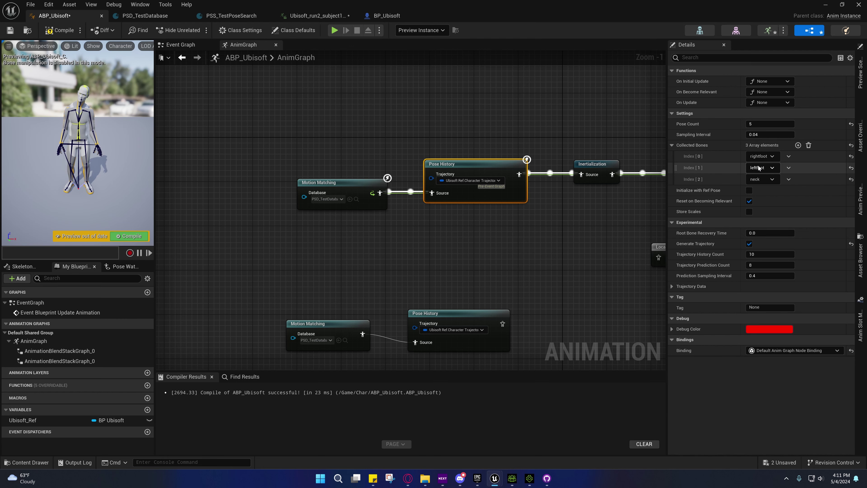
{"action": "right_click_drag", "start_coordinate": [554, 248], "coordinate": [510, 269]}
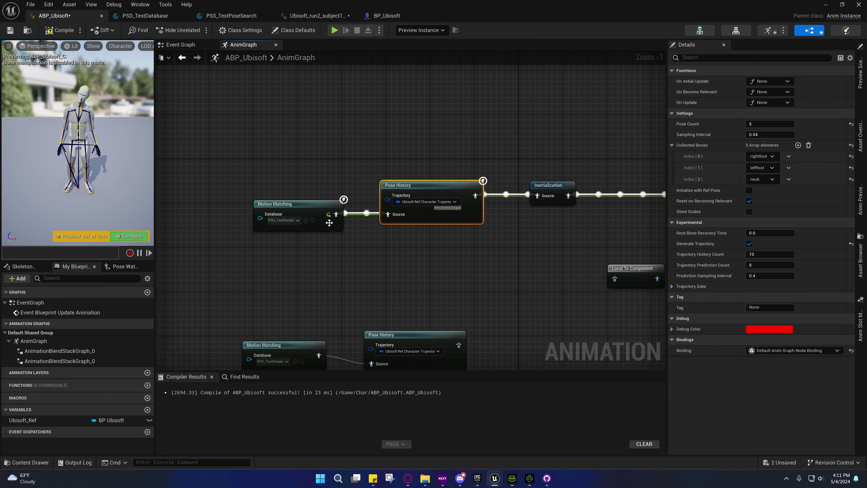
{"action": "left_click_drag", "start_coordinate": [336, 215], "coordinate": [406, 248]}
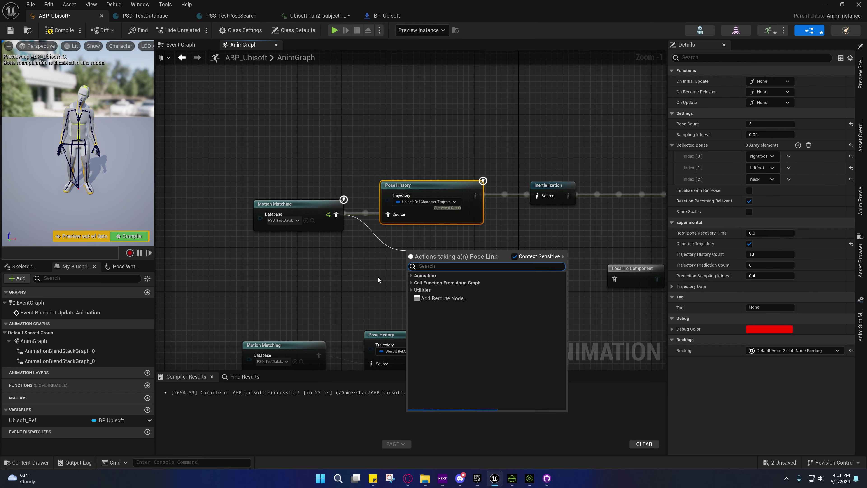
{"action": "right_click_drag", "start_coordinate": [378, 277], "coordinate": [419, 242]}
{"action": "right_click_drag", "start_coordinate": [410, 194], "coordinate": [226, 236]}
{"action": "left_click_drag", "start_coordinate": [428, 183], "coordinate": [568, 226]}
{"action": "right_click_drag", "start_coordinate": [212, 195], "coordinate": [518, 224]}
{"action": "left_click_drag", "start_coordinate": [424, 217], "coordinate": [233, 216]}
{"action": "right_click_drag", "start_coordinate": [328, 226], "coordinate": [391, 180]}
{"action": "left_click_drag", "start_coordinate": [292, 181], "coordinate": [485, 183]}
{"action": "right_click_drag", "start_coordinate": [526, 189], "coordinate": [357, 207]}
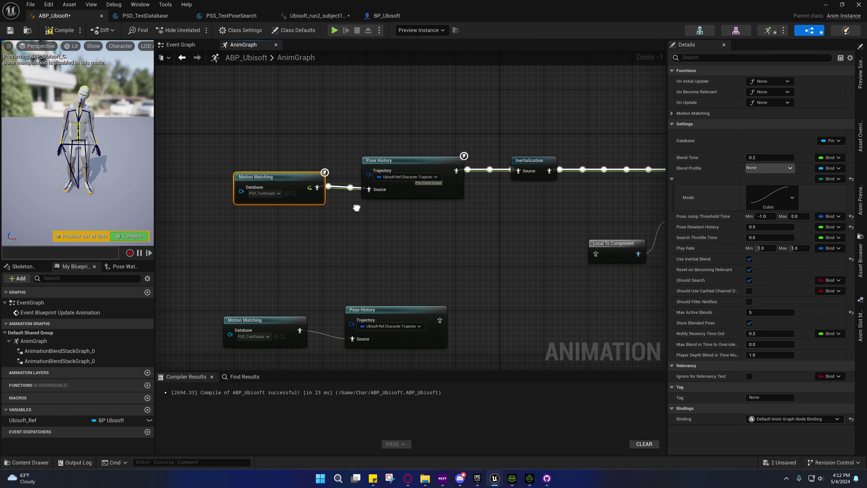
Route Inertialization's output into Local To Component and connect Component To Local to the Output Pose, inserting Foot Placement and Leg IK into the chain.
{"action": "right_click_drag", "start_coordinate": [502, 192], "coordinate": [444, 209]}
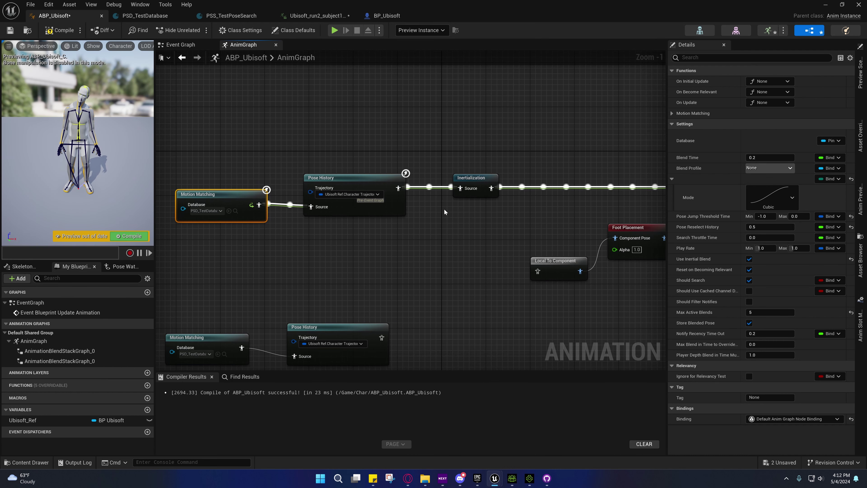
{"action": "right_click_drag", "start_coordinate": [328, 225], "coordinate": [238, 248]}
{"action": "left_click_drag", "start_coordinate": [419, 200], "coordinate": [521, 300]}
{"action": "mouse_move", "coordinate": [257, 253]}
{"action": "right_mouse_down"}
{"action": "mouse_move", "coordinate": [382, 258]}
{"action": "mouse_move", "coordinate": [265, 259]}
{"action": "right_mouse_up"}
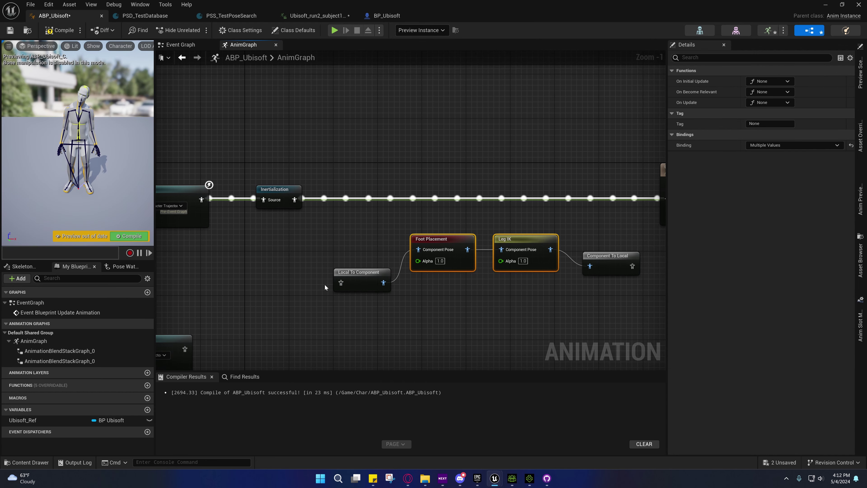
{"action": "left_click_drag", "start_coordinate": [341, 281], "coordinate": [294, 200]}
{"action": "right_click_drag", "start_coordinate": [570, 253], "coordinate": [307, 279]}
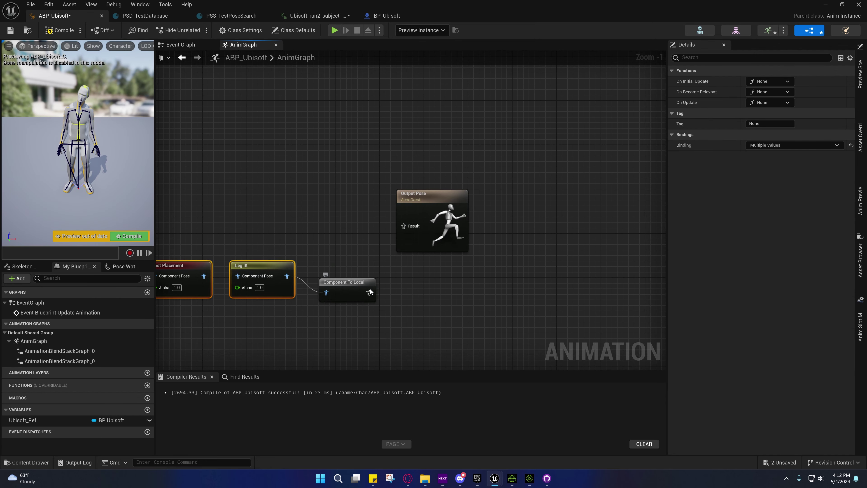
{"action": "left_click_drag", "start_coordinate": [370, 292], "coordinate": [389, 225]}
Check the Blend Profile choices available on the original Motion Matching node.
{"action": "right_click_drag", "start_coordinate": [318, 239], "coordinate": [630, 200]}
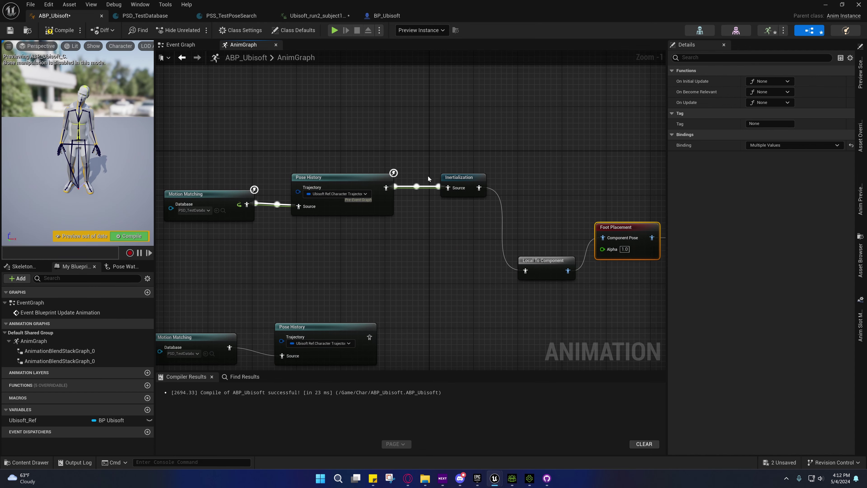
{"action": "right_click_drag", "start_coordinate": [448, 194], "coordinate": [395, 294]}
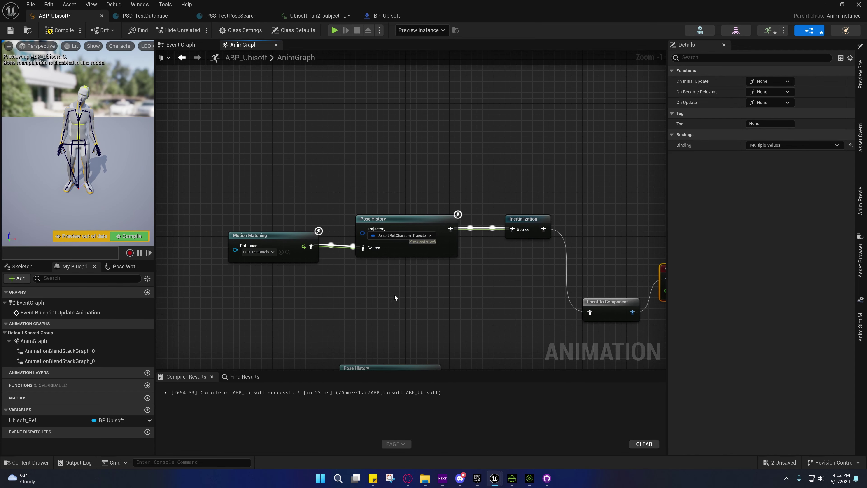
{"action": "left_click", "coordinate": [277, 240]}
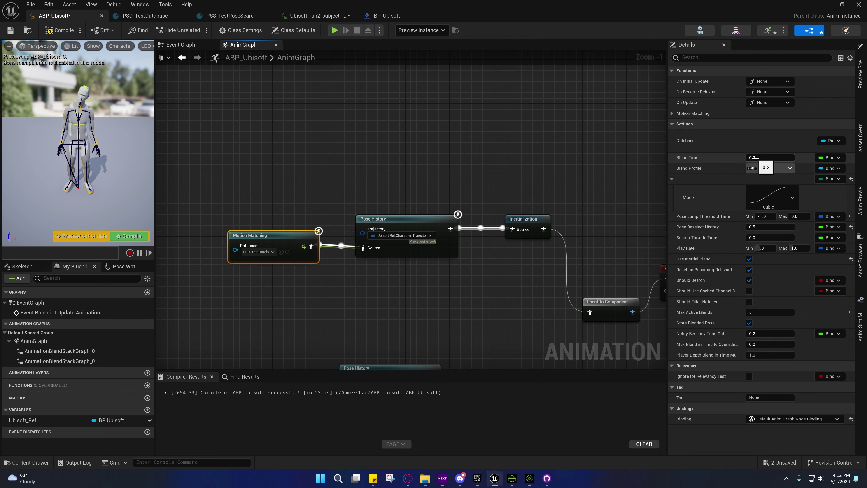
{"action": "left_click", "coordinate": [764, 168]}
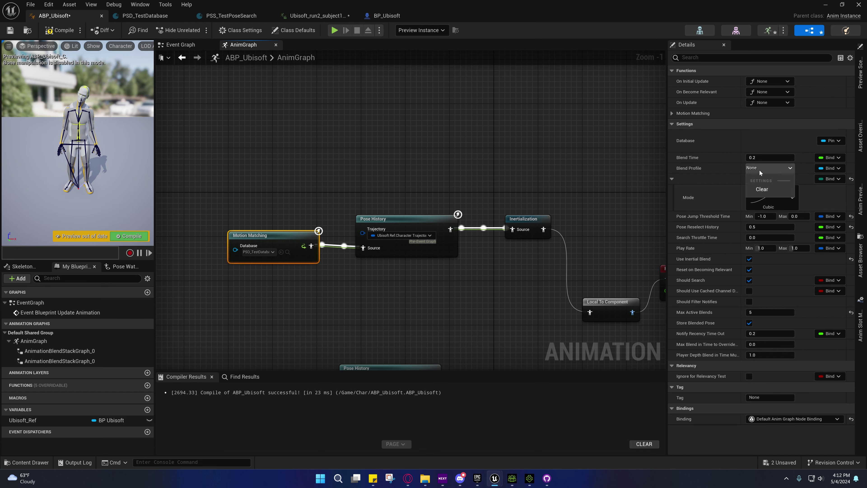
{"action": "left_click", "coordinate": [758, 167]}
Open Ubisoft_Skeleton and add a time blend profile named Time.
{"action": "left_click", "coordinate": [700, 30]}
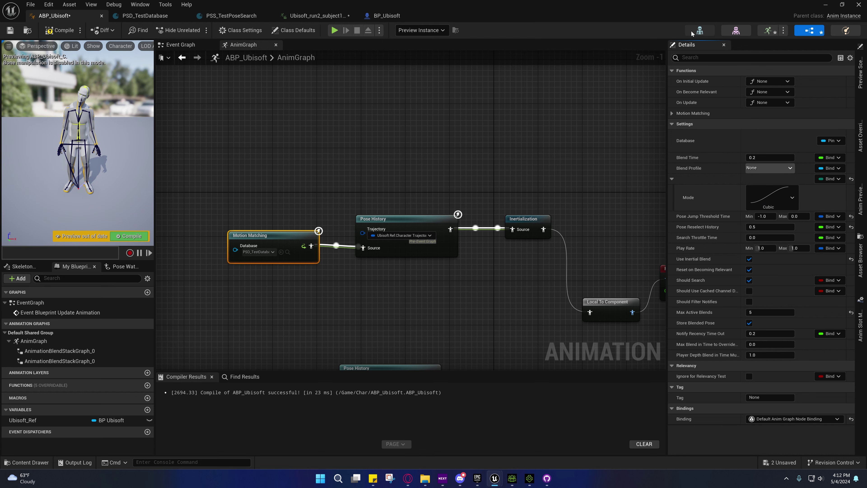
{"action": "left_click", "coordinate": [257, 56]}
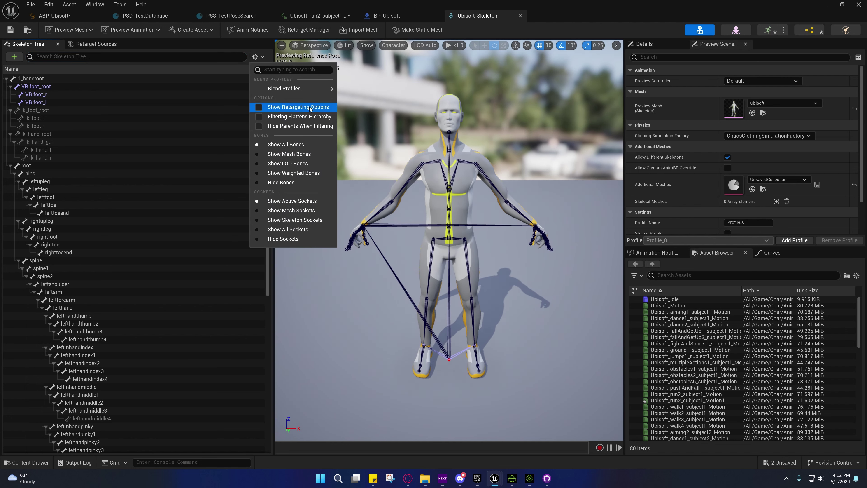
{"action": "mouse_move", "coordinate": [327, 90]}
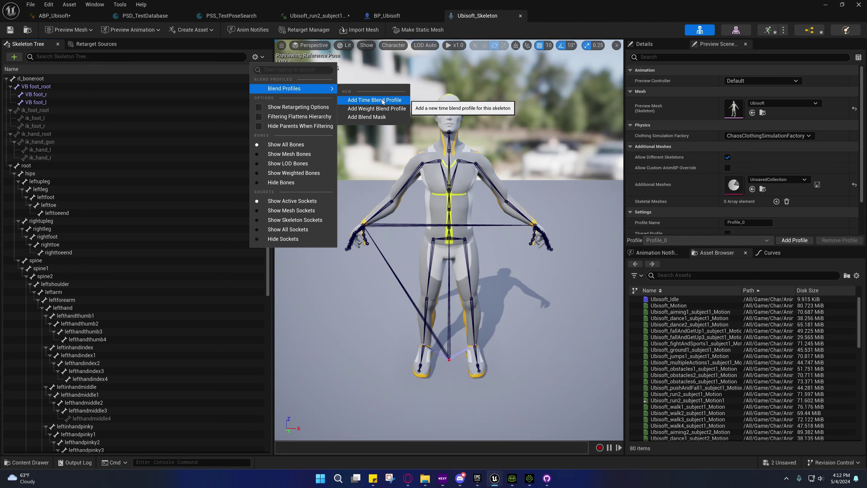
{"action": "left_click", "coordinate": [374, 100]}
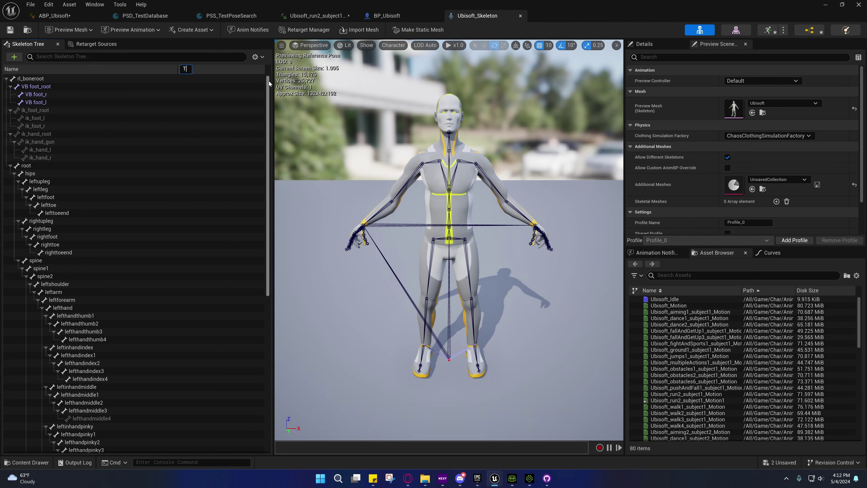
{"action": "key", "text": "Return"}
Add a weight blend profile named Weight to the skeleton.
{"action": "left_click", "coordinate": [257, 57]}
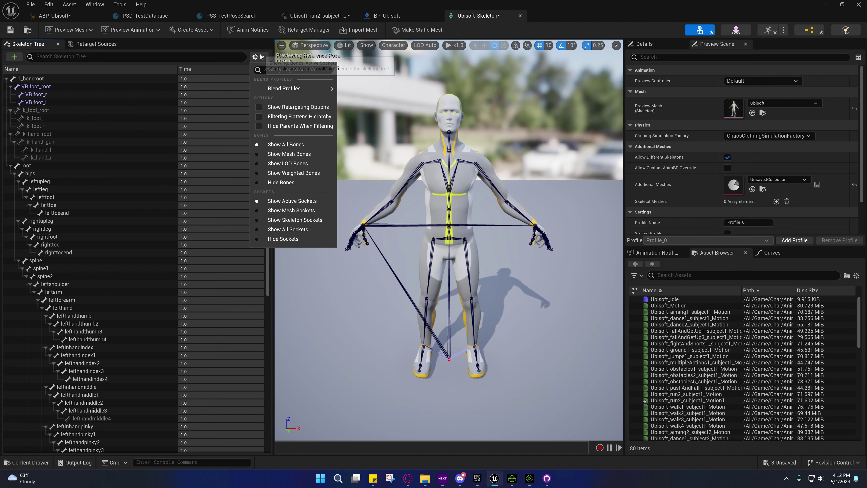
{"action": "mouse_move", "coordinate": [303, 89]}
{"action": "left_click", "coordinate": [365, 152]}
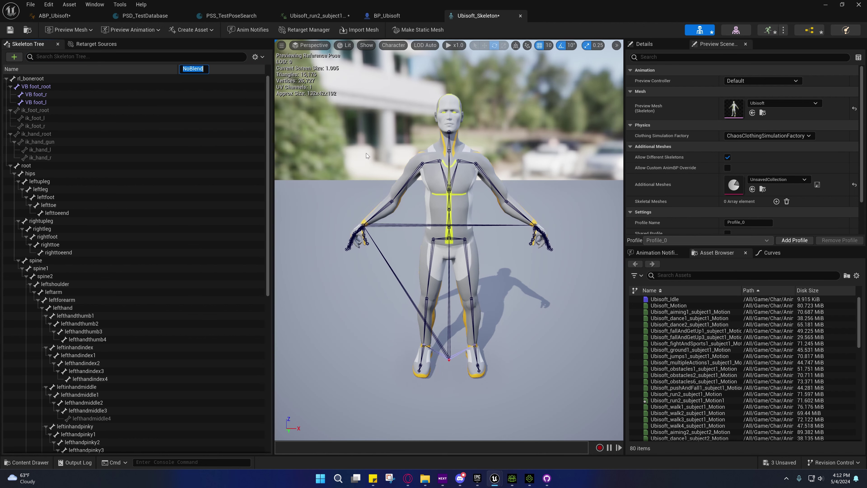
{"action": "type", "text": "Weight"}
{"action": "key", "text": "Return"}
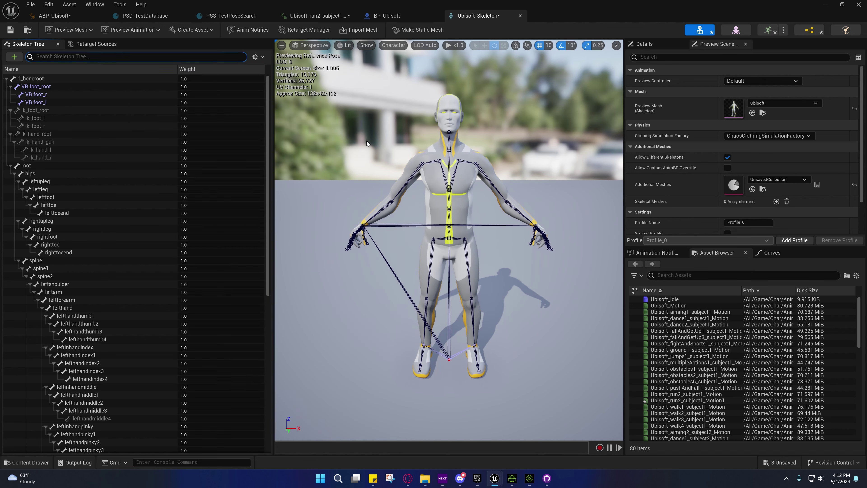
Add a blend mask named Blend to the skeleton and save the skeleton asset.
{"action": "left_click", "coordinate": [257, 56]}
{"action": "mouse_move", "coordinate": [313, 88]}
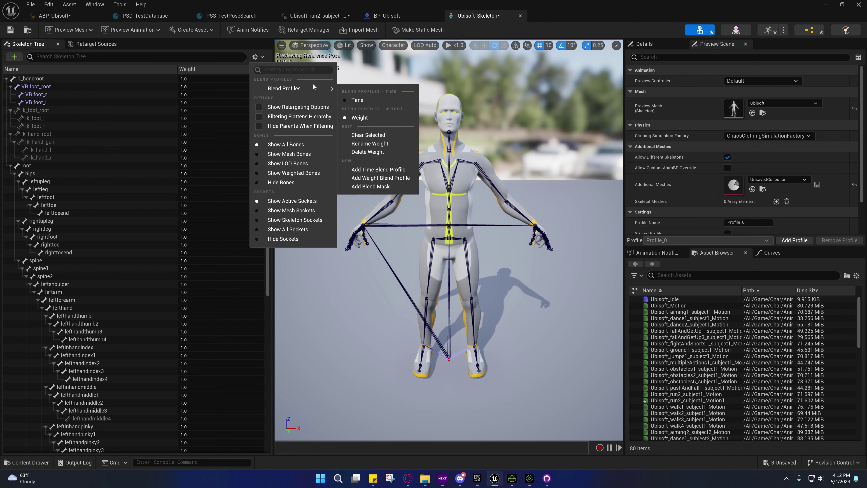
{"action": "left_click", "coordinate": [371, 187]}
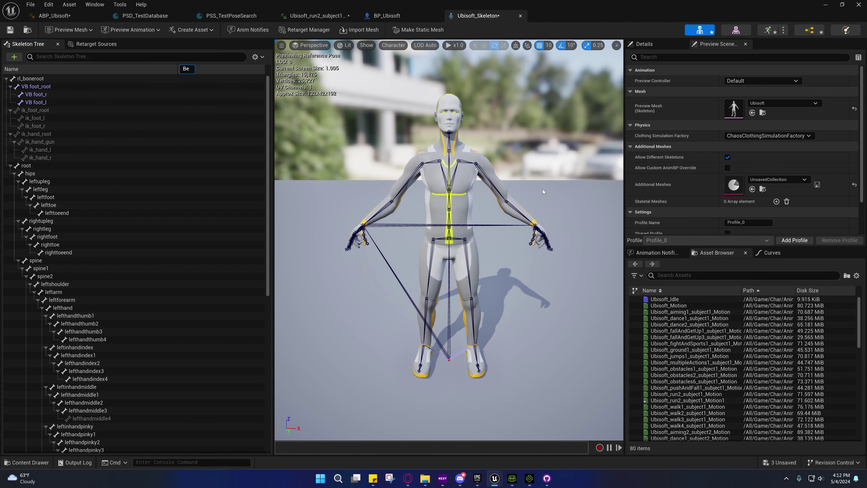
{"action": "type", "text": "Blend"}
{"action": "key", "text": "Return"}
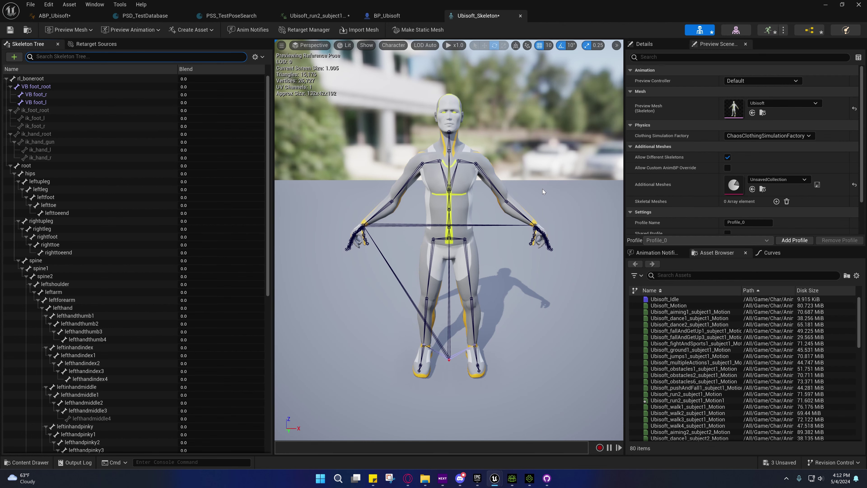
{"action": "key", "text": "ctrl+s"}
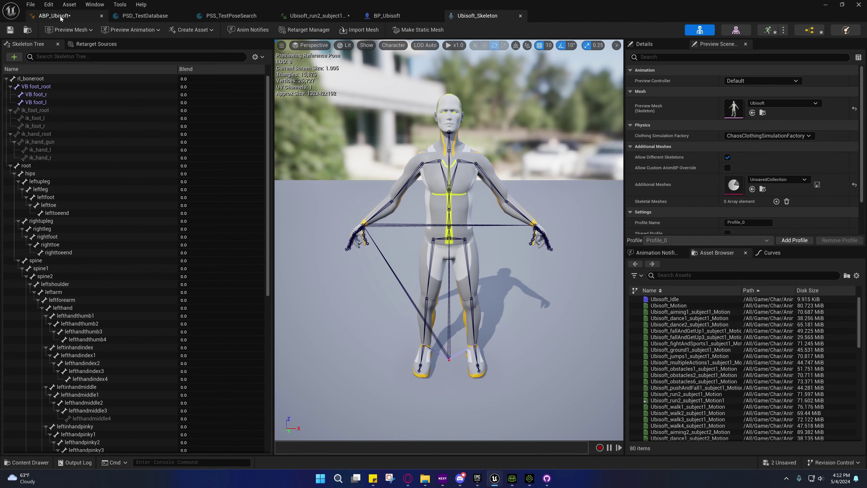
Show the Blend Profile choices of ABP_Ubisoft's Motion Matching node and look over the Foot Placement and Leg IK chain.
{"action": "left_click", "coordinate": [60, 16]}
{"action": "left_click", "coordinate": [784, 168]}
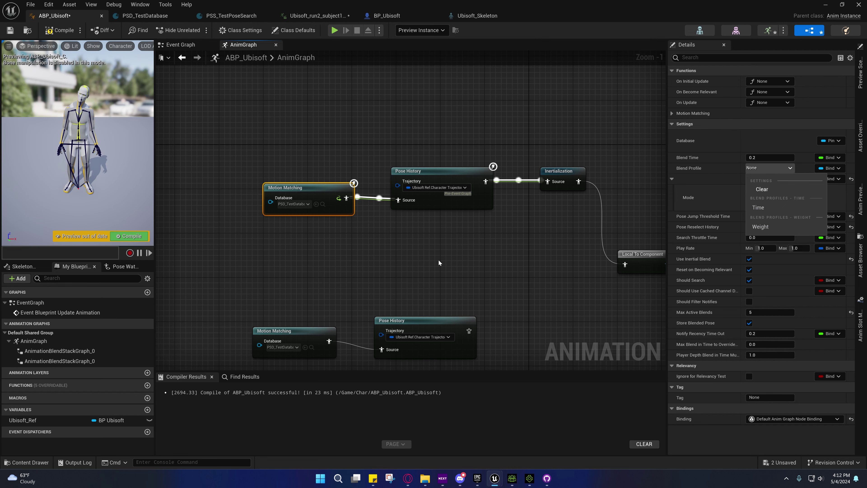
{"action": "right_click_drag", "start_coordinate": [453, 250], "coordinate": [327, 228]}
{"action": "right_click_drag", "start_coordinate": [396, 226], "coordinate": [442, 257]}
{"action": "right_click_drag", "start_coordinate": [582, 223], "coordinate": [401, 202]}
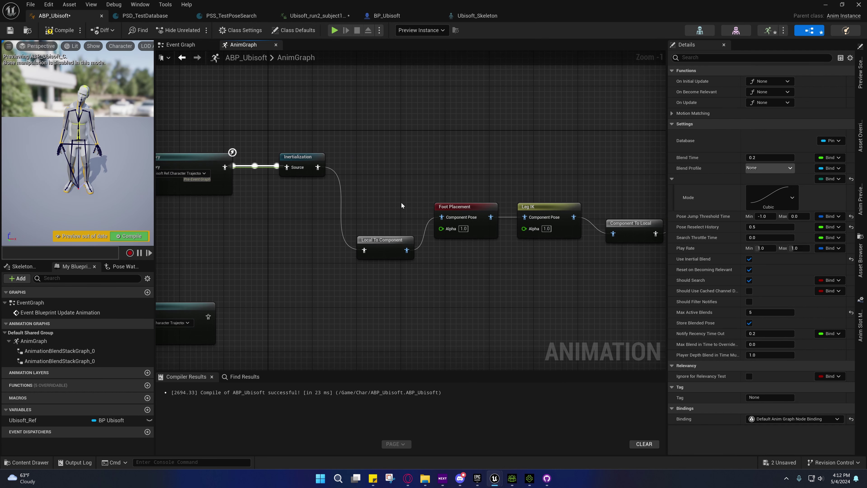
{"action": "left_click_drag", "start_coordinate": [581, 184], "coordinate": [427, 194]}
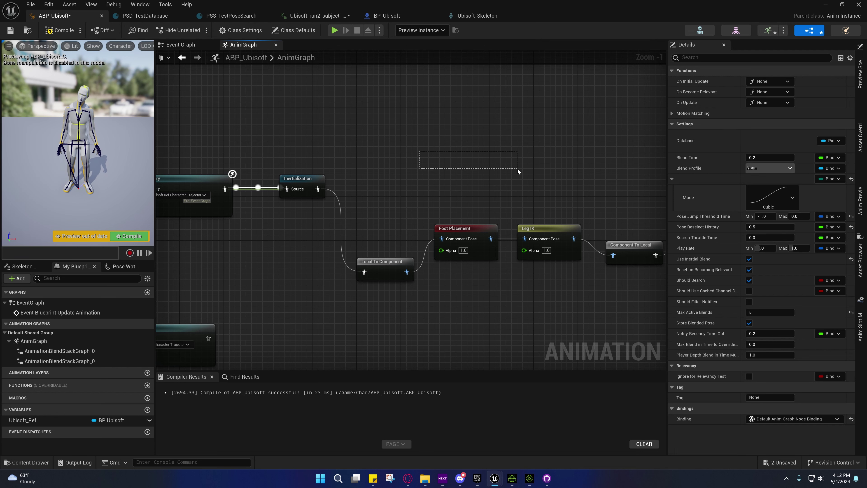
Search the AnimGraph's available nodes for Two Bone IK, and close the node list without adding anything.
{"action": "left_click_drag", "start_coordinate": [517, 168], "coordinate": [427, 191]}
{"action": "right_click_drag", "start_coordinate": [414, 194], "coordinate": [477, 172]}
{"action": "right_click", "coordinate": [447, 141]}
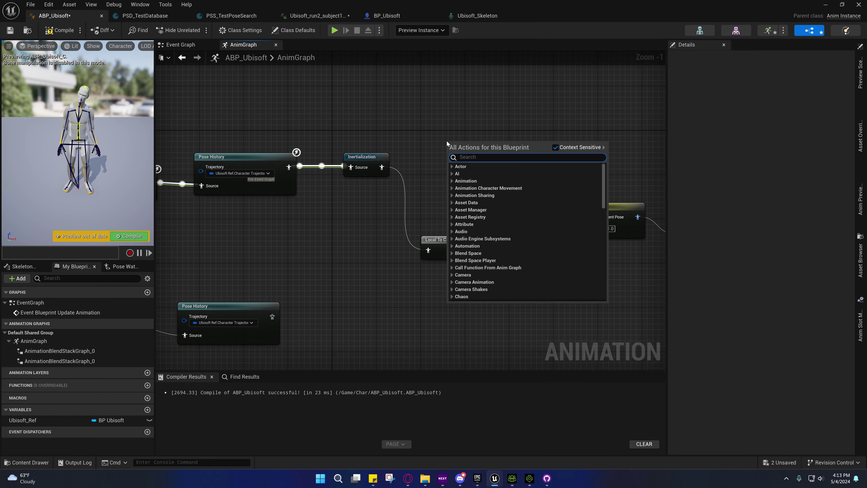
{"action": "type", "text": "two bon"}
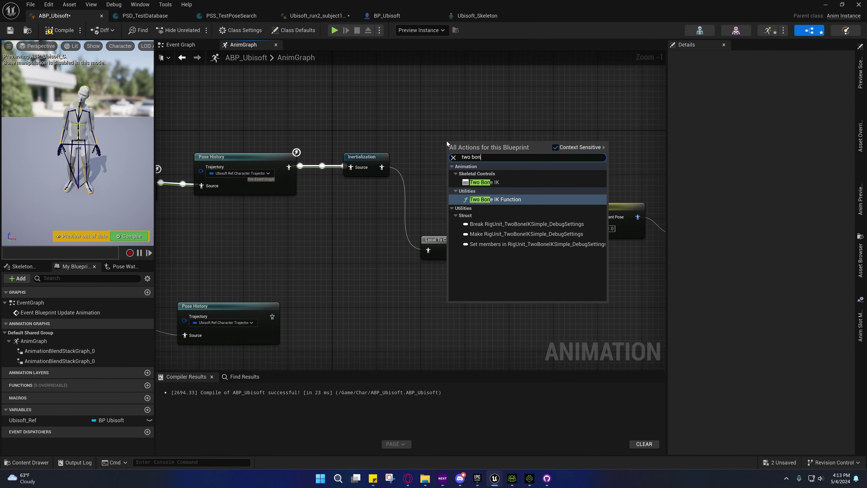
{"action": "key", "text": "BackSpace"}
{"action": "key", "text": "BackSpace"}
{"action": "key", "text": "BackSpace"}
{"action": "key", "text": "BackSpace"}
{"action": "key", "text": "BackSpace"}
{"action": "key", "text": "BackSpace"}
{"action": "key", "text": "BackSpace"}
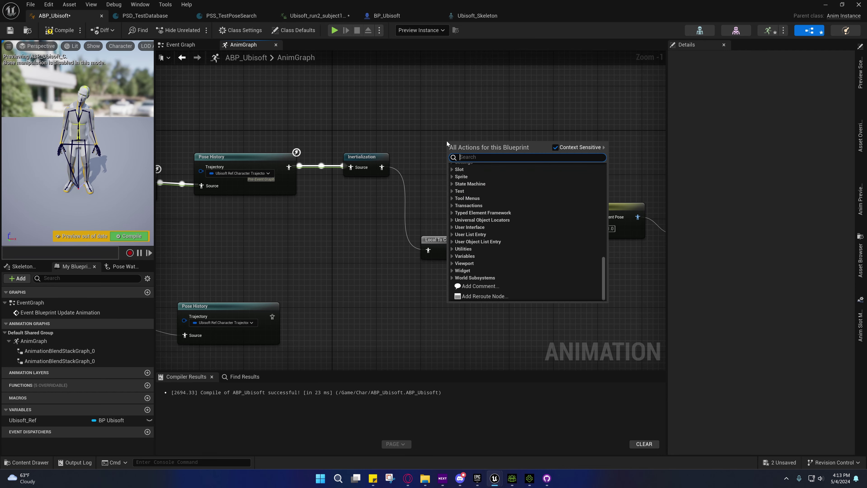
{"action": "right_click_drag", "start_coordinate": [290, 137], "coordinate": [529, 175]}
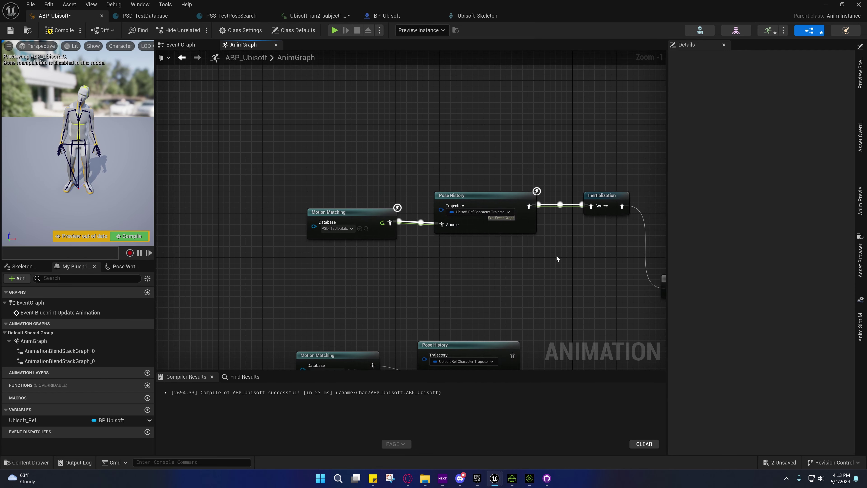
Browse the Animation category of the AnimGraph's available nodes, including its subcategories.
{"action": "right_click_drag", "start_coordinate": [556, 256], "coordinate": [507, 232]}
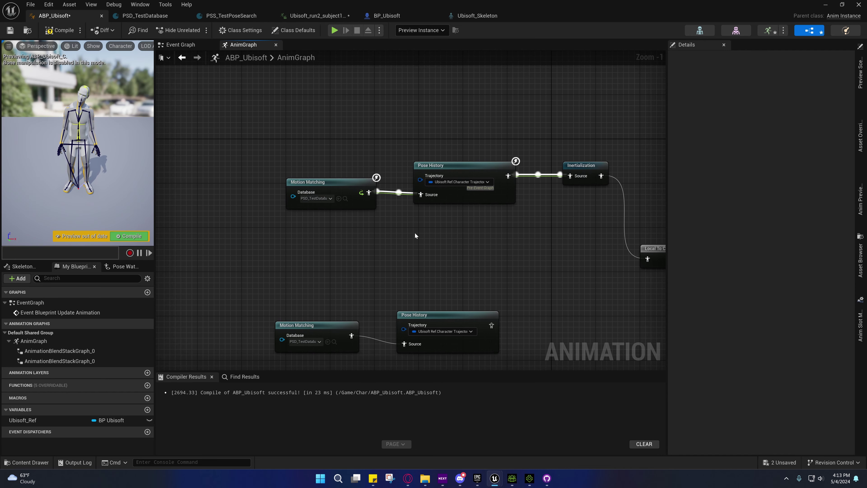
{"action": "right_click_drag", "start_coordinate": [407, 230], "coordinate": [233, 230]}
{"action": "right_click", "coordinate": [407, 229]}
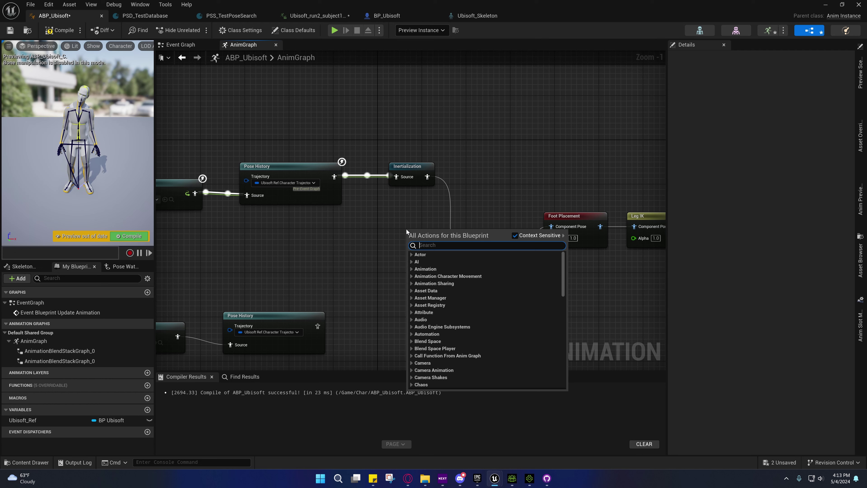
{"action": "left_click", "coordinate": [411, 269]}
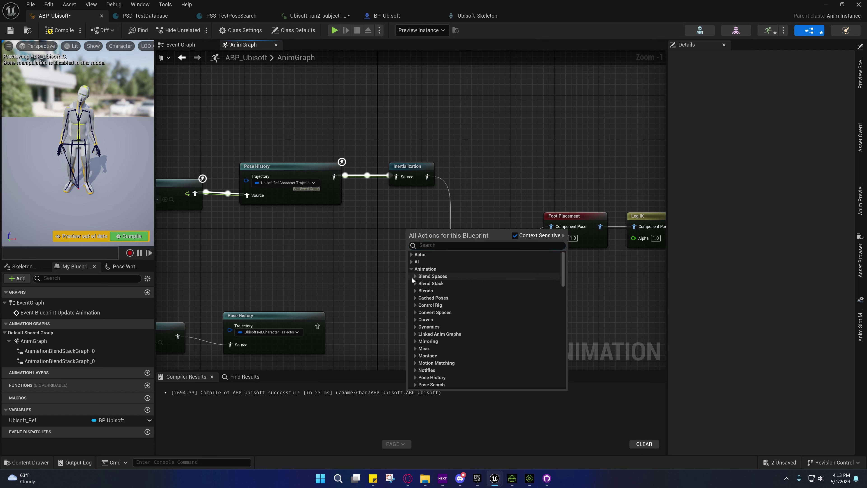
{"action": "scroll", "coordinate": [434, 332], "scroll_direction": "down", "scroll_amount": 1}
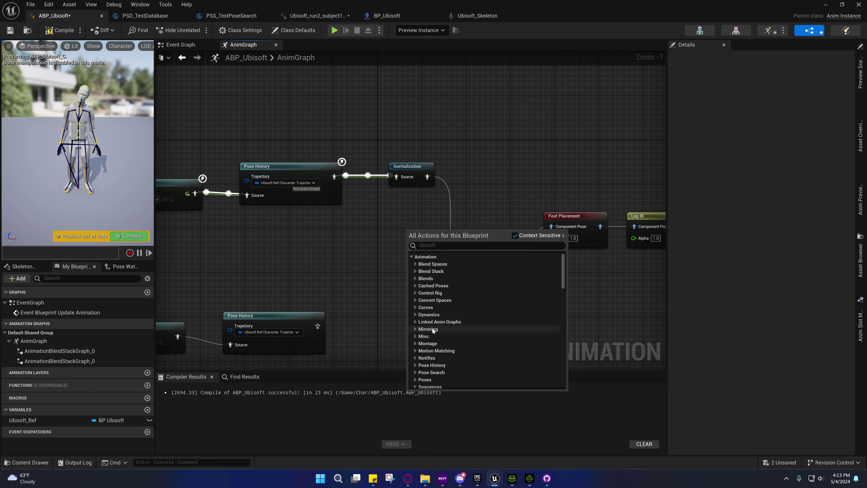
{"action": "scroll", "coordinate": [433, 326], "scroll_direction": "down", "scroll_amount": 2}
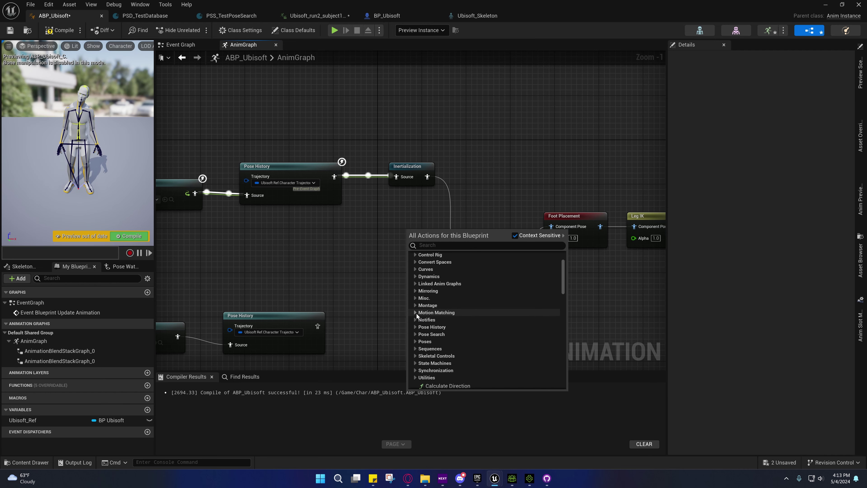
{"action": "left_click", "coordinate": [415, 364]}
{"action": "scroll", "coordinate": [421, 362], "scroll_direction": "down", "scroll_amount": 2}
{"action": "right_click_drag", "start_coordinate": [220, 244], "coordinate": [337, 251]}
Reset the upper Motion Matching node's Pose Reselect History to its default of 0.3.
{"action": "left_click", "coordinate": [302, 203]}
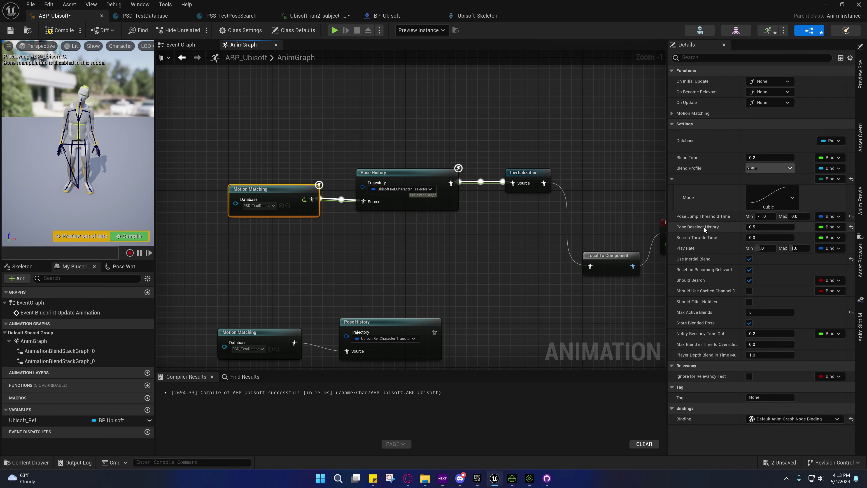
{"action": "mouse_move", "coordinate": [704, 227]}
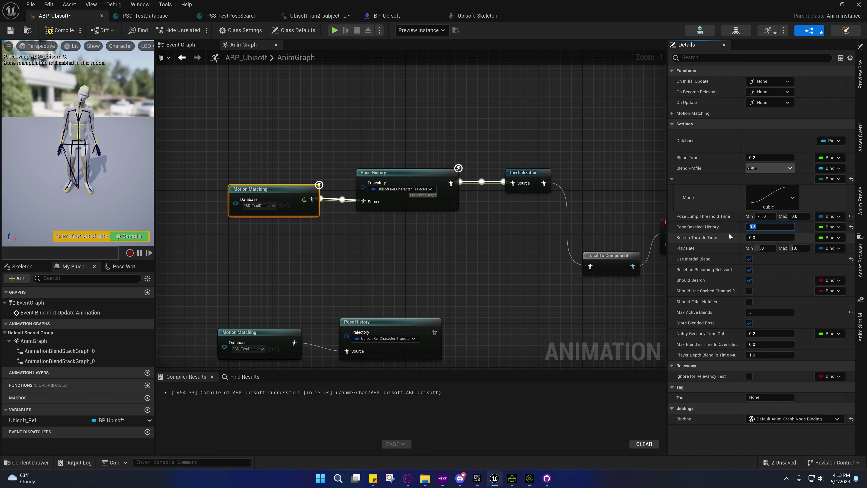
{"action": "left_click", "coordinate": [853, 227]}
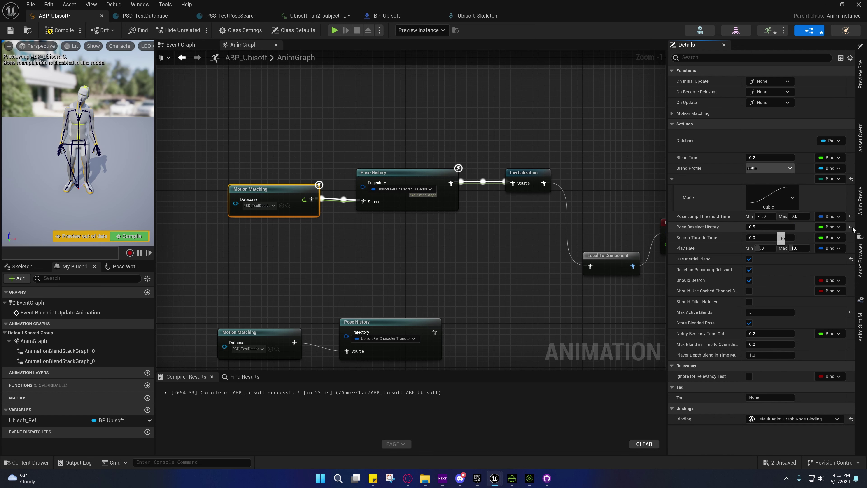
{"action": "left_click", "coordinate": [853, 227]}
{"action": "left_click", "coordinate": [755, 227]}
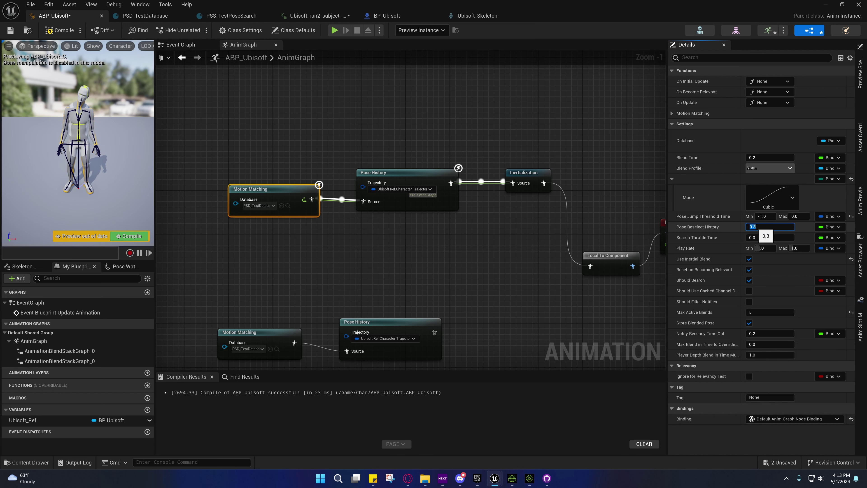
{"action": "left_click", "coordinate": [739, 228]}
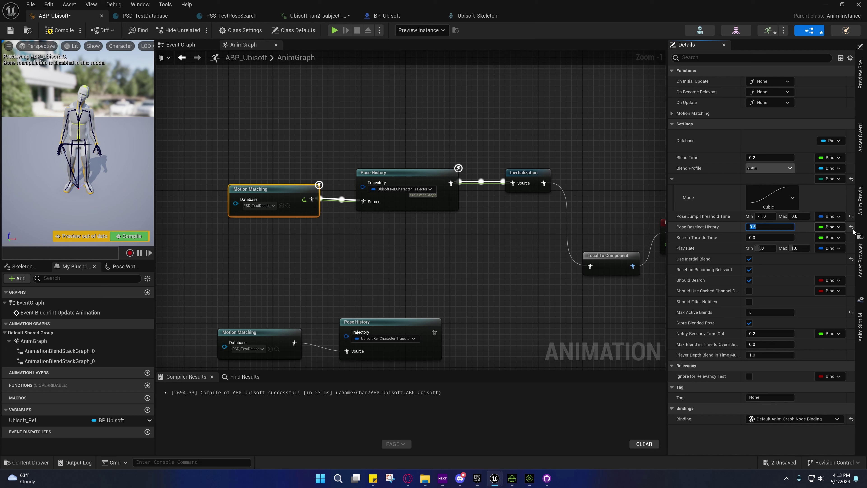
{"action": "left_click", "coordinate": [852, 227]}
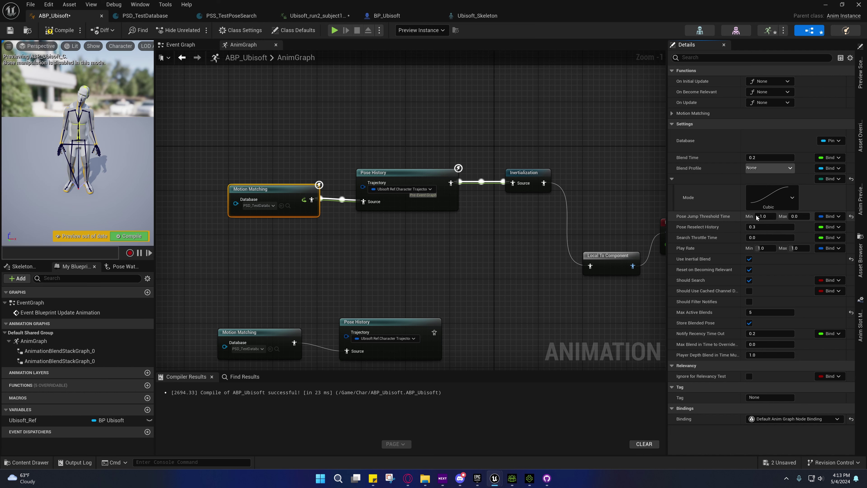
Set the Motion Matching node's minimum Pose Jump Threshold Time to -0.5 and compile the animation blueprint.
{"action": "left_click", "coordinate": [764, 216]}
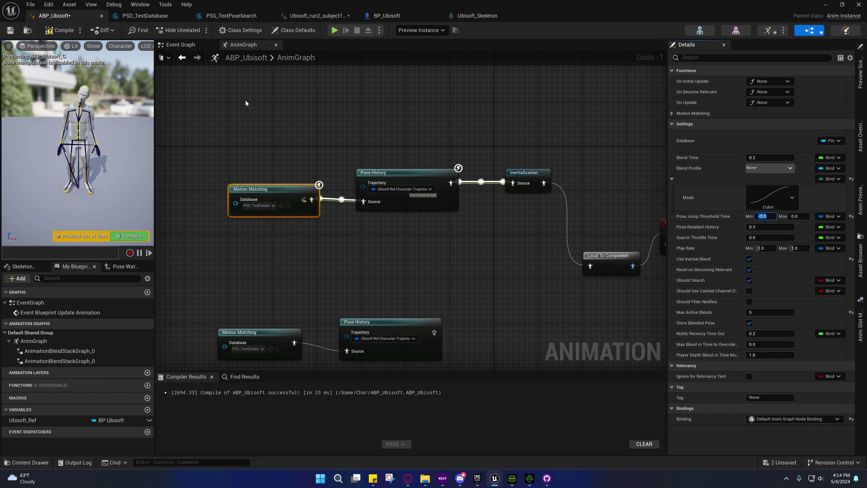
{"action": "left_click", "coordinate": [54, 33]}
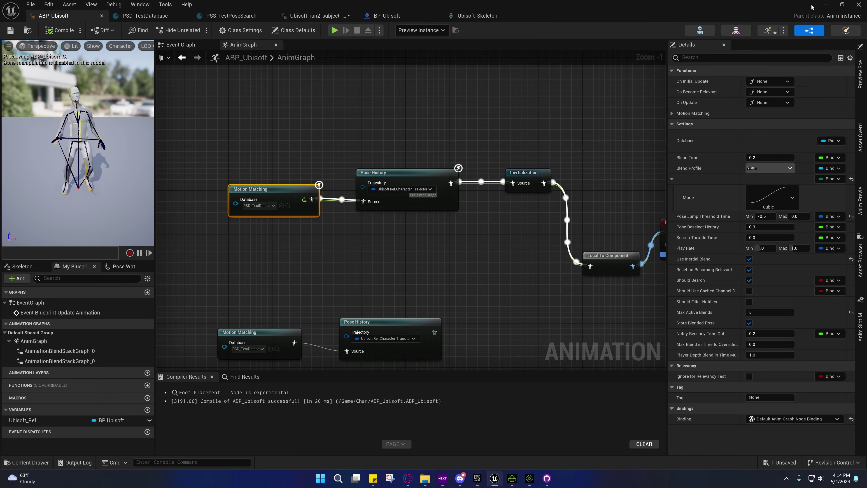
Play TestMap in the level editor, run the character in all directions with sharp turns and reversals, and end the session.
{"action": "left_click", "coordinate": [823, 5]}
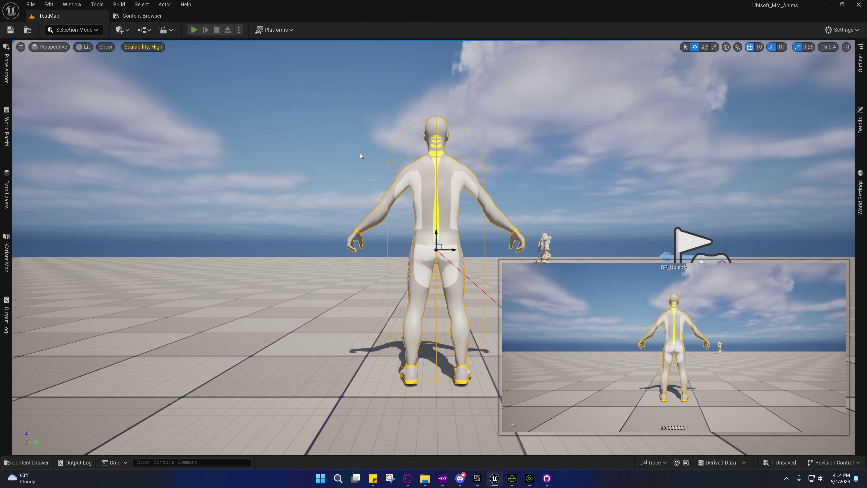
{"action": "key", "text": "alt+p"}
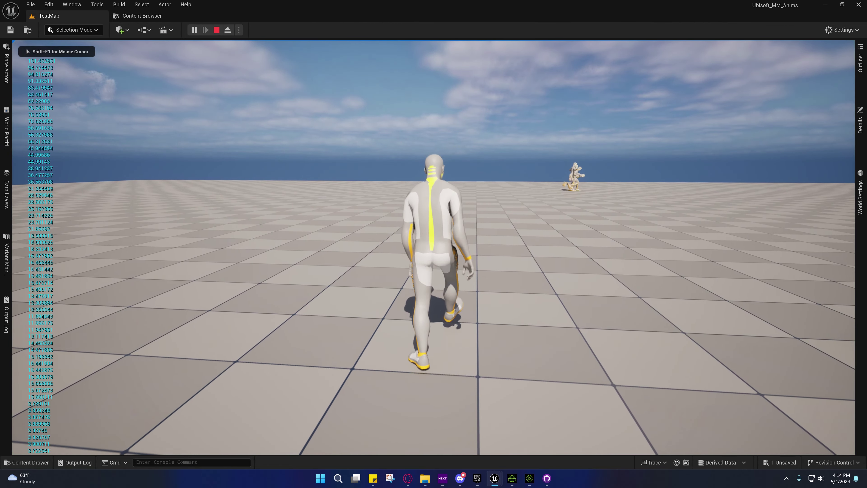
{"action": "key", "text": "w"}
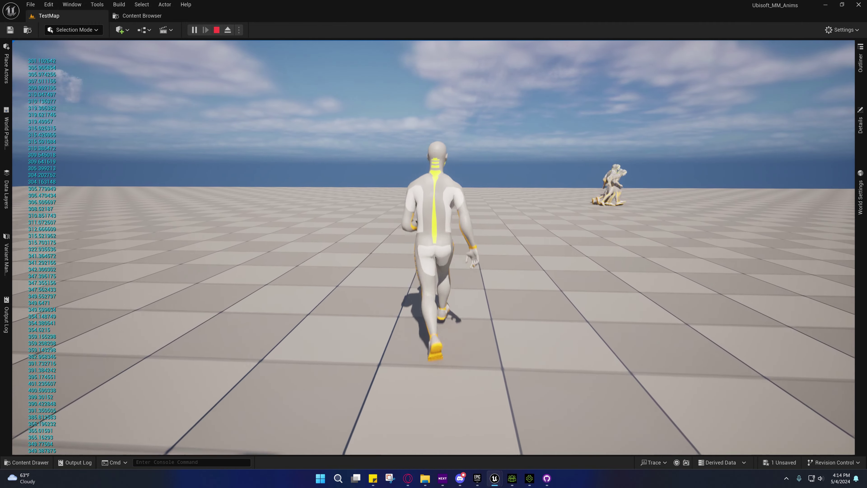
{"action": "key", "text": "d"}
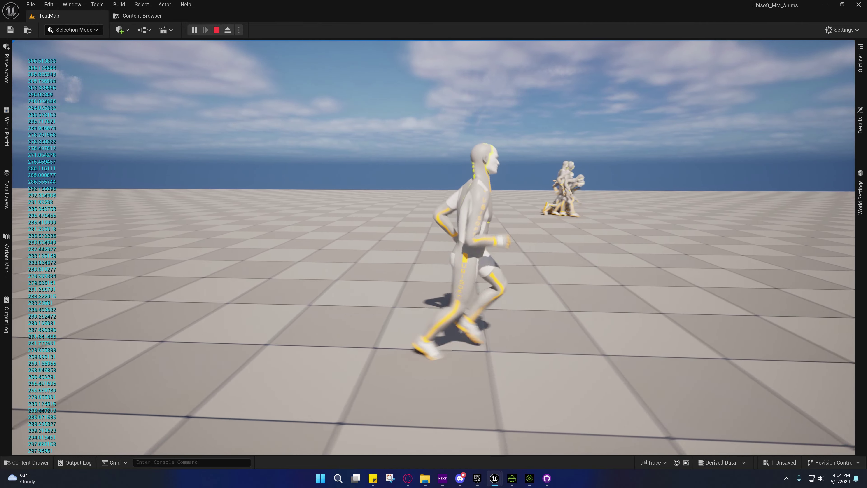
{"action": "key", "text": "a"}
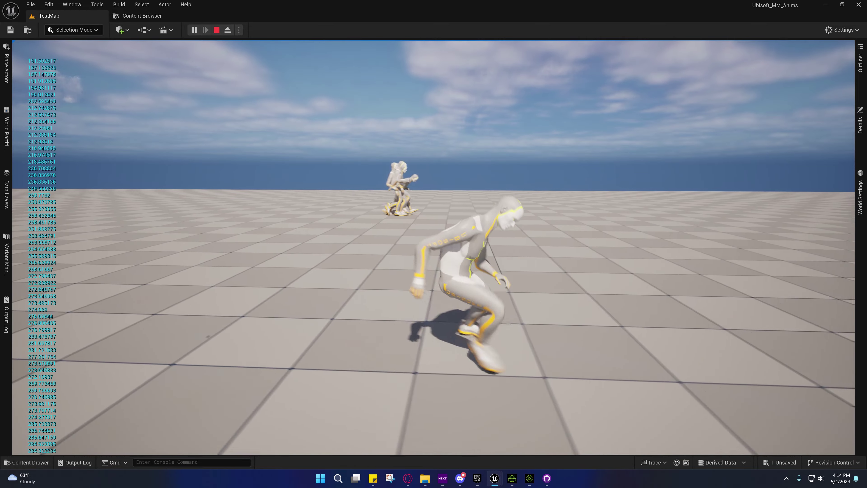
{"action": "key", "text": "s"}
{"action": "key", "text": "a"}
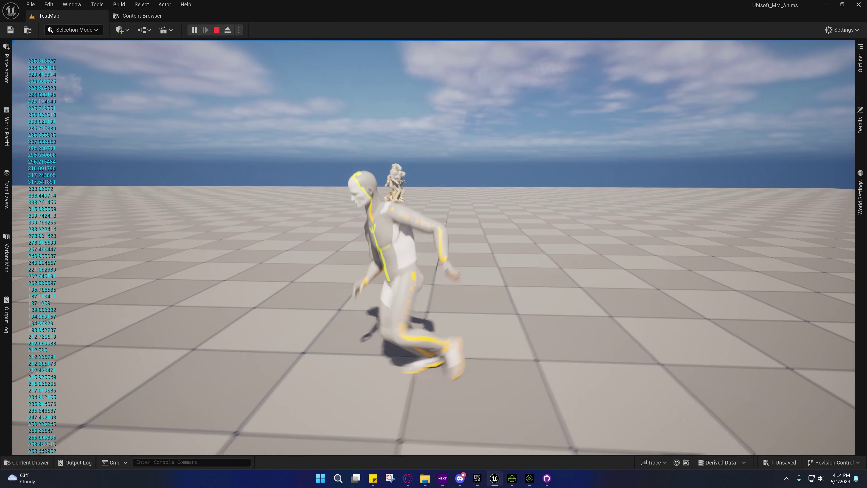
{"action": "key", "text": "w"}
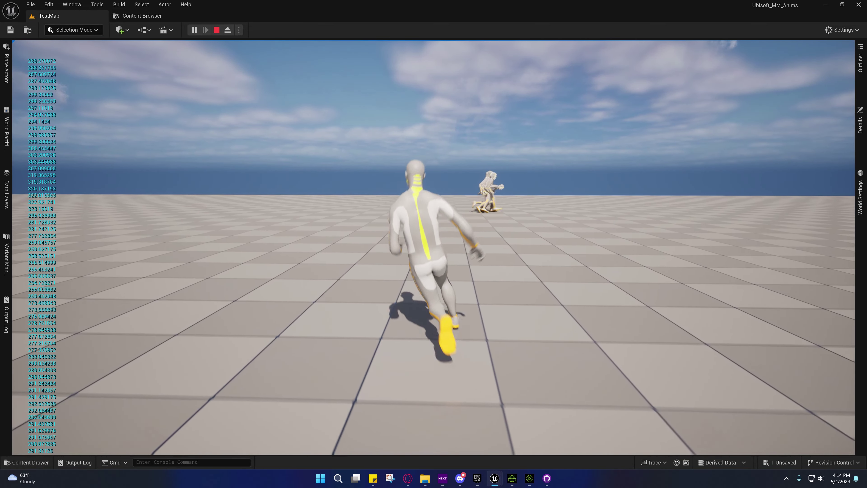
{"action": "key", "text": "a"}
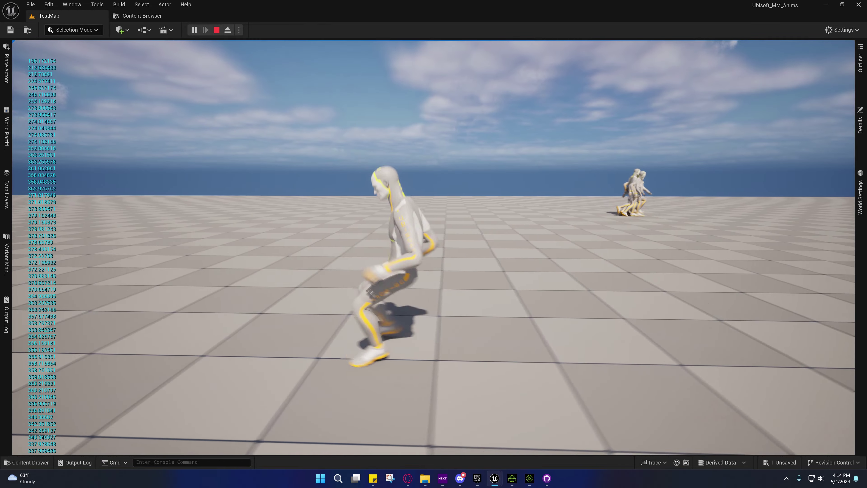
{"action": "key", "text": "s"}
{"action": "key", "text": "d"}
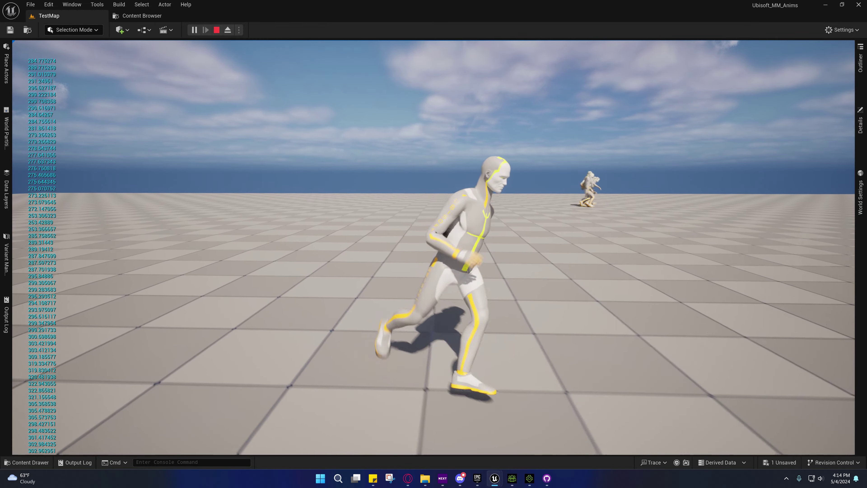
{"action": "key", "text": "w"}
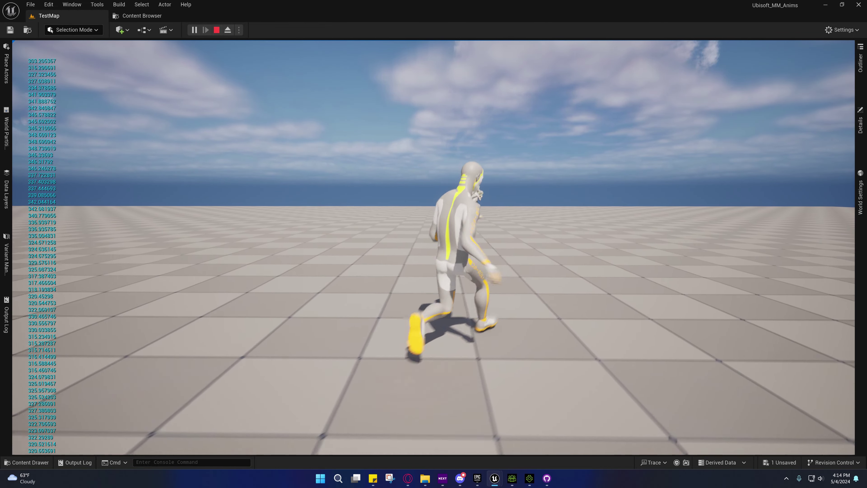
{"action": "key", "text": "d"}
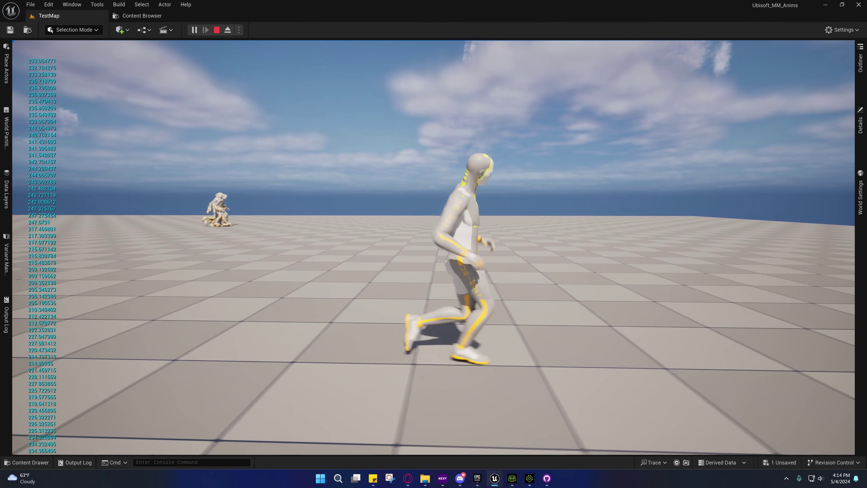
{"action": "key", "text": "a"}
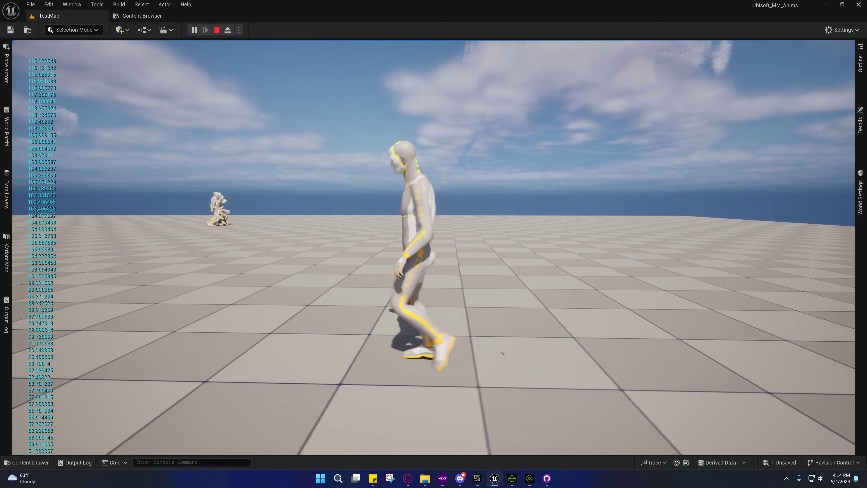
{"action": "left_click", "coordinate": [217, 30]}
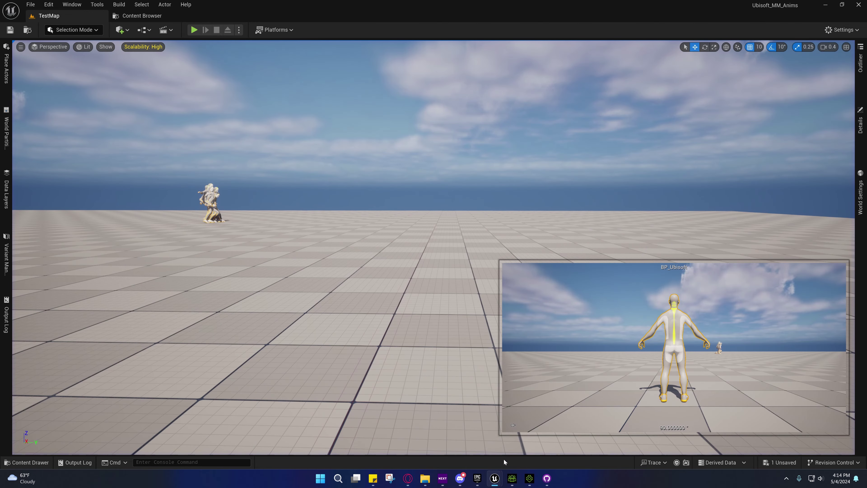
Return to ABP_Ubisoft and review the settings of the Motion Matching and Pose History nodes, including Pose Reselect History and Collected Bones.
{"action": "left_click", "coordinate": [494, 478]}
{"action": "left_click", "coordinate": [515, 424]}
{"action": "right_click_drag", "start_coordinate": [467, 273], "coordinate": [468, 244]}
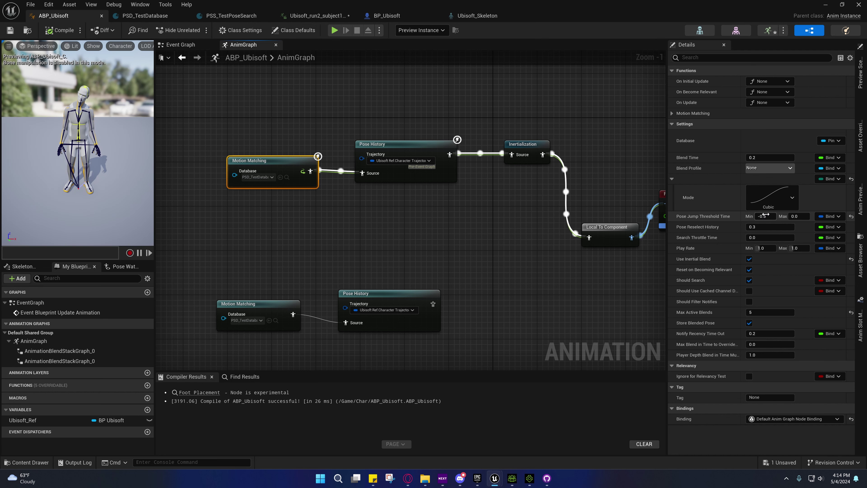
{"action": "right_click_drag", "start_coordinate": [496, 252], "coordinate": [539, 242]}
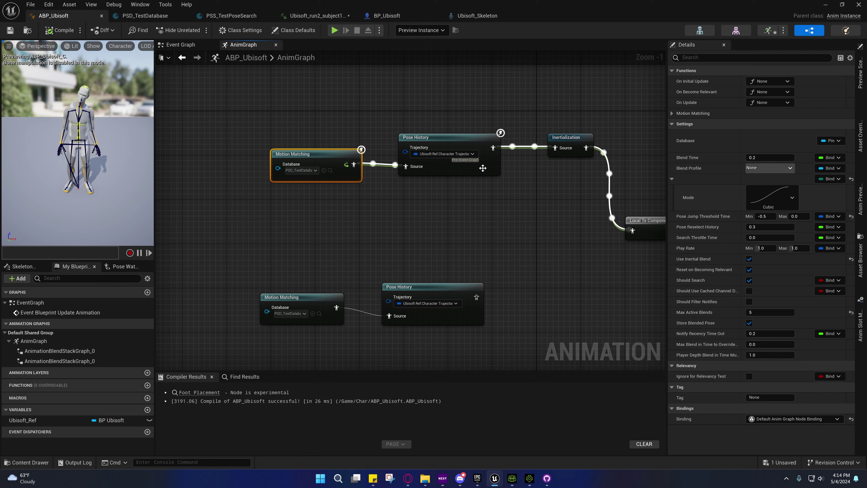
{"action": "left_click", "coordinate": [441, 139]}
{"action": "mouse_move", "coordinate": [491, 217]}
{"action": "right_mouse_down"}
{"action": "mouse_move", "coordinate": [483, 193]}
{"action": "mouse_move", "coordinate": [475, 227]}
{"action": "mouse_move", "coordinate": [498, 212]}
{"action": "right_mouse_up"}
{"action": "left_click", "coordinate": [367, 153]}
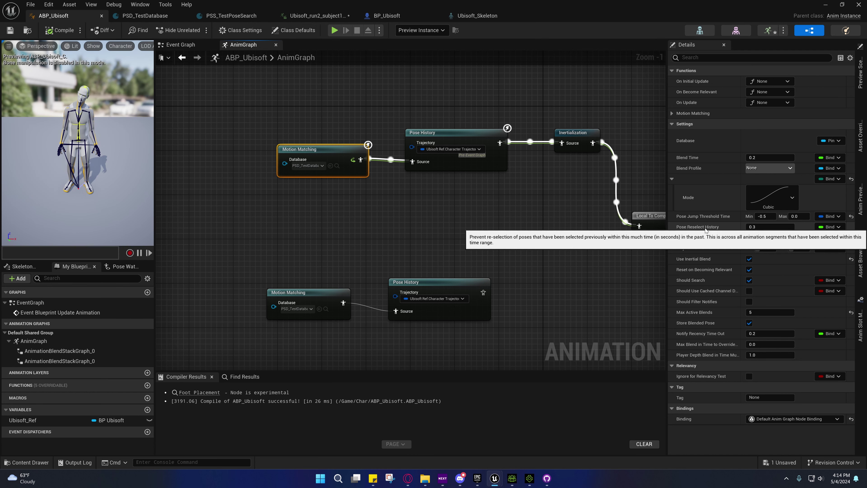
{"action": "right_click_drag", "start_coordinate": [471, 223], "coordinate": [463, 248]}
{"action": "left_click", "coordinate": [391, 154]}
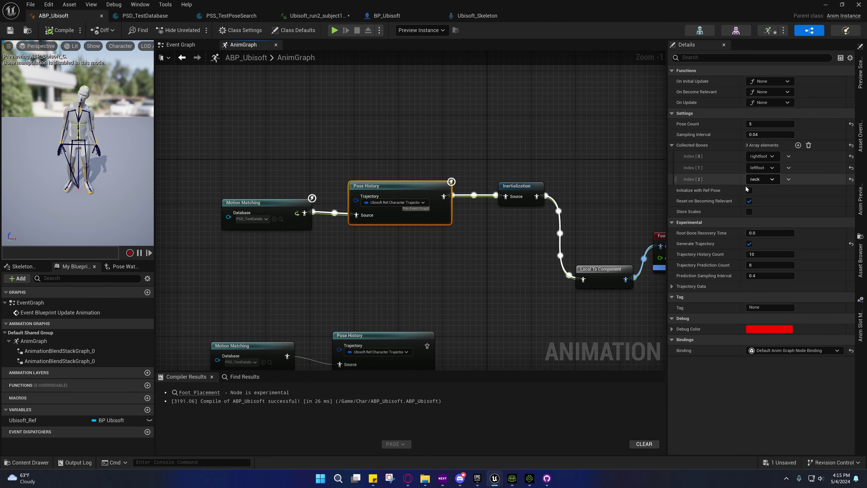
{"action": "right_click_drag", "start_coordinate": [458, 298], "coordinate": [497, 252]}
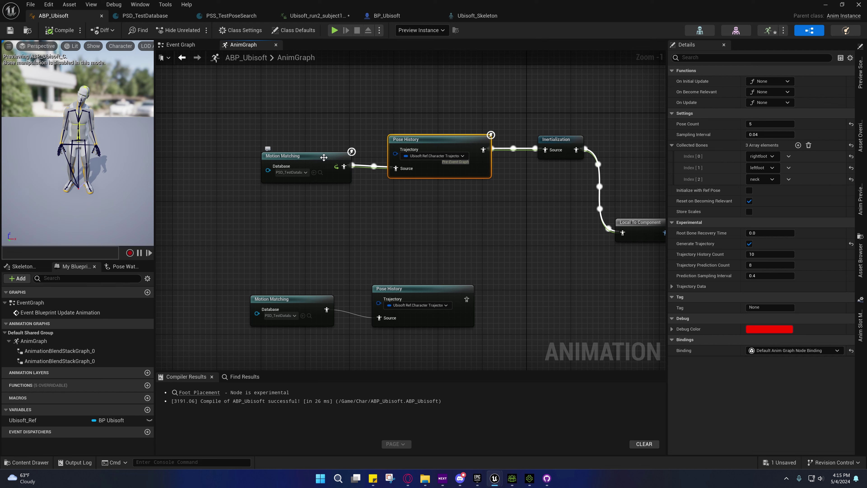
Review the Motion Matching node's settings, then align Local To Component, Foot Placement and Leg IK in a straight row after Inertialization.
{"action": "left_click", "coordinate": [310, 177]}
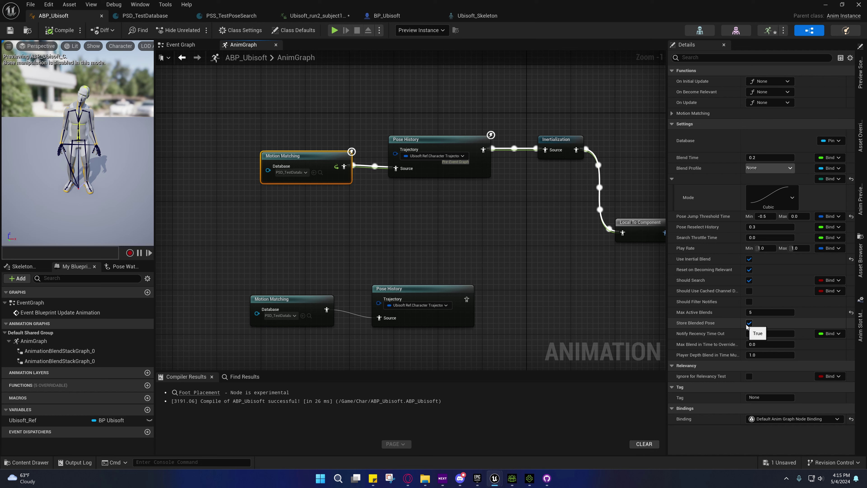
{"action": "mouse_move", "coordinate": [693, 313]}
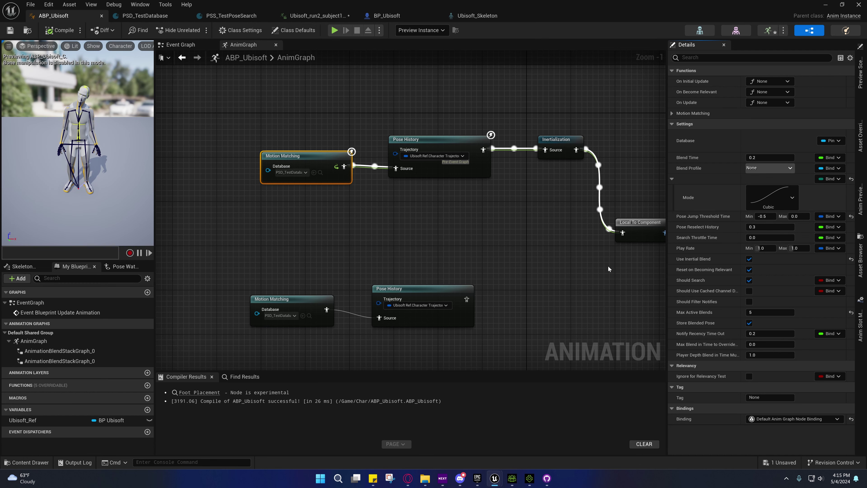
{"action": "right_click_drag", "start_coordinate": [608, 268], "coordinate": [417, 271]}
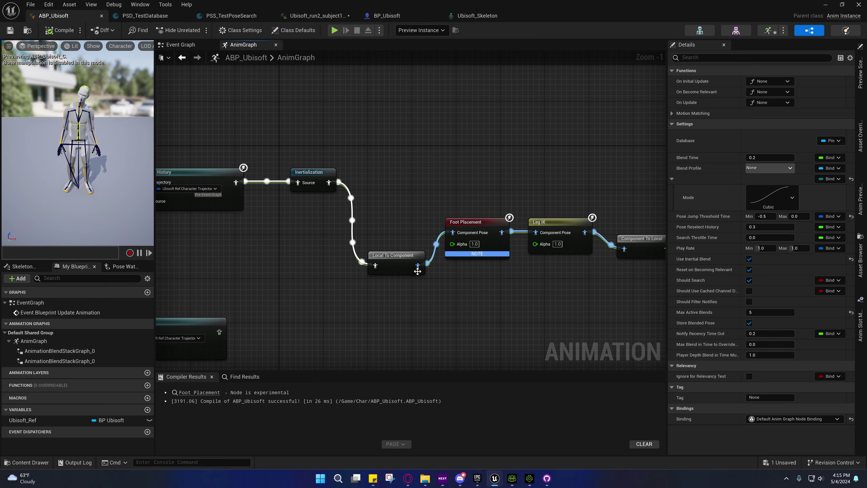
{"action": "left_click_drag", "start_coordinate": [418, 271], "coordinate": [411, 189]}
{"action": "right_click_drag", "start_coordinate": [459, 180], "coordinate": [367, 209]}
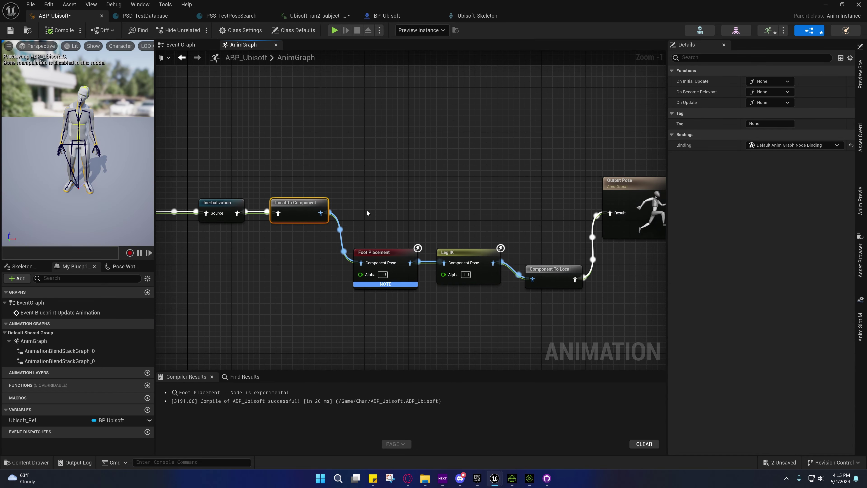
{"action": "left_click_drag", "start_coordinate": [367, 213], "coordinate": [567, 313]}
{"action": "left_click_drag", "start_coordinate": [389, 259], "coordinate": [396, 208]}
Line up Component To Local with Leg IK and move Output Pose further along the row to leave space between them.
{"action": "right_click_drag", "start_coordinate": [489, 243], "coordinate": [341, 270]}
{"action": "left_click", "coordinate": [421, 246]}
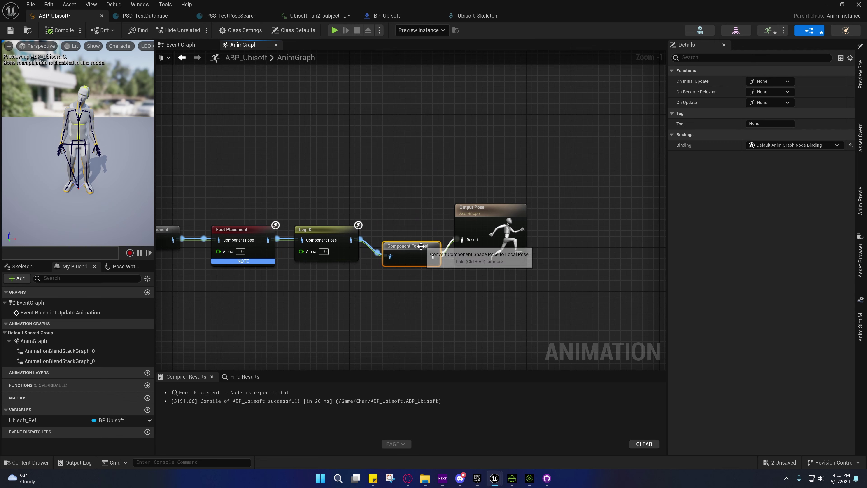
{"action": "left_click_drag", "start_coordinate": [421, 246], "coordinate": [433, 229]}
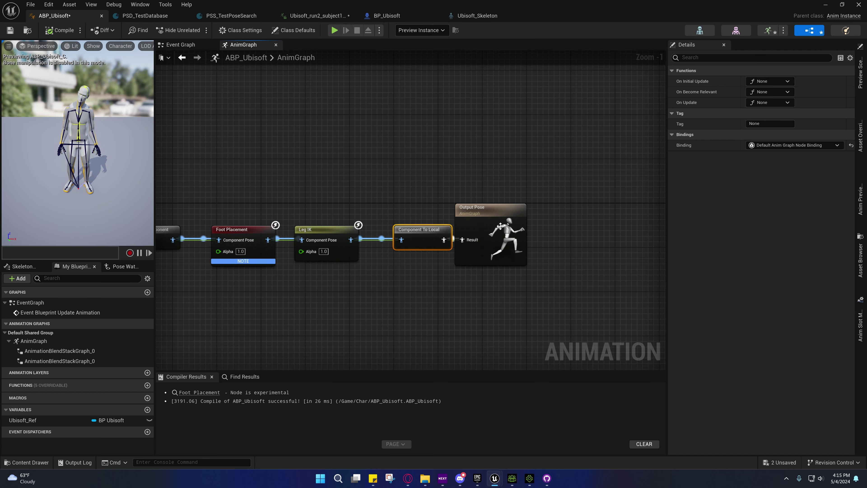
{"action": "left_click_drag", "start_coordinate": [500, 226], "coordinate": [572, 226]}
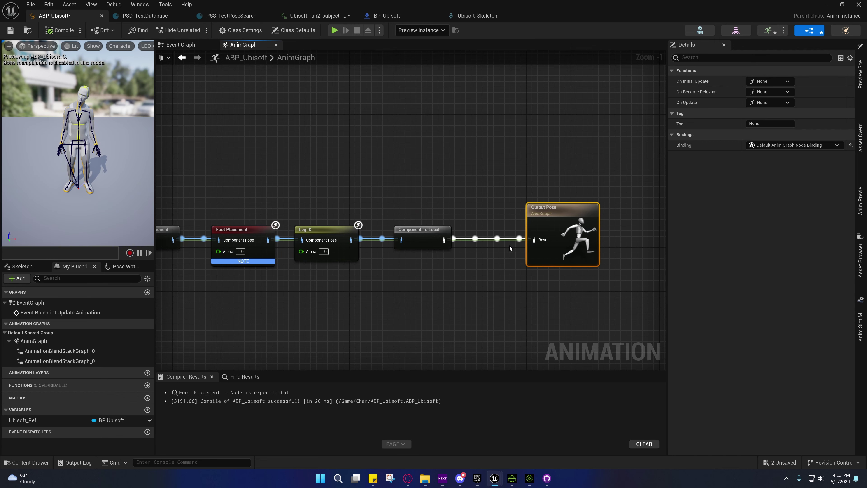
Examine the AnimGraph chain from Motion Matching through Pose History and Inertialization to the foot nodes, including each node's settings.
{"action": "right_click_drag", "start_coordinate": [481, 255], "coordinate": [666, 227]}
{"action": "left_click", "coordinate": [442, 272]}
{"action": "right_click_drag", "start_coordinate": [374, 275], "coordinate": [550, 275]}
{"action": "right_click_drag", "start_coordinate": [482, 293], "coordinate": [616, 270]}
{"action": "right_click_drag", "start_coordinate": [530, 268], "coordinate": [455, 272]}
{"action": "left_click", "coordinate": [278, 223]}
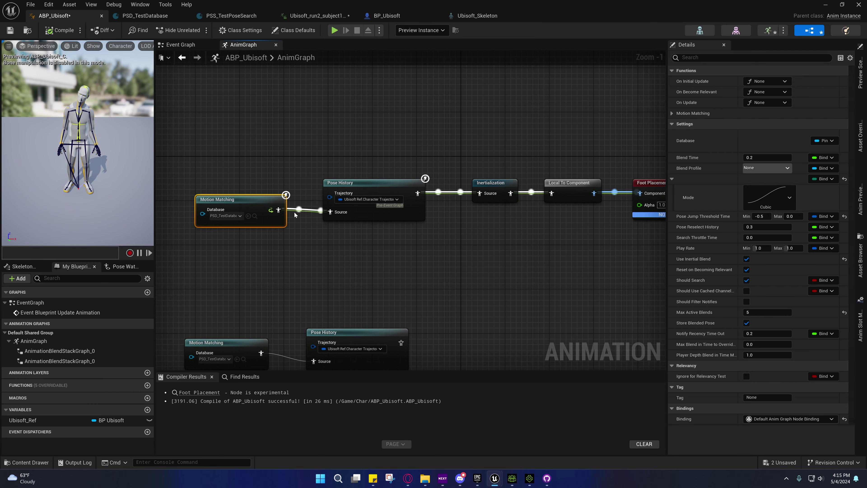
{"action": "left_click", "coordinate": [355, 184]}
{"action": "left_click", "coordinate": [517, 286]}
{"action": "right_click_drag", "start_coordinate": [517, 286], "coordinate": [422, 278]}
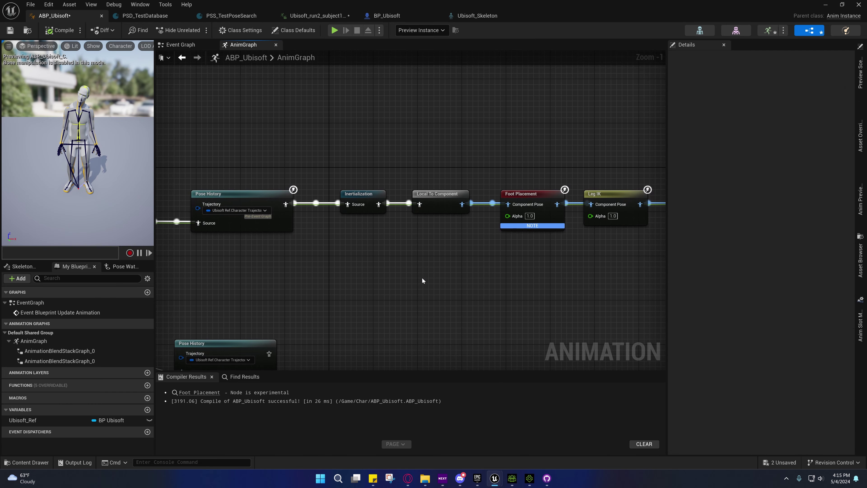
{"action": "right_click_drag", "start_coordinate": [385, 232], "coordinate": [351, 238]}
{"action": "left_click", "coordinate": [332, 202]}
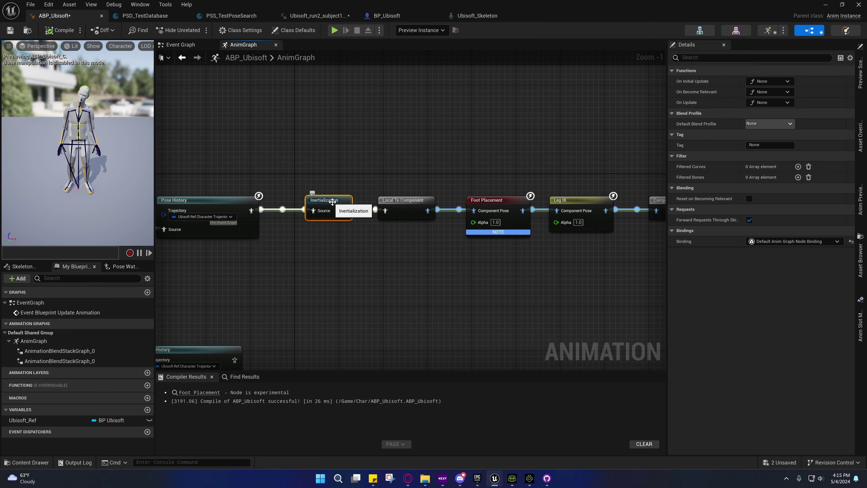
{"action": "left_click", "coordinate": [369, 251]}
{"action": "right_click_drag", "start_coordinate": [369, 251], "coordinate": [321, 272]}
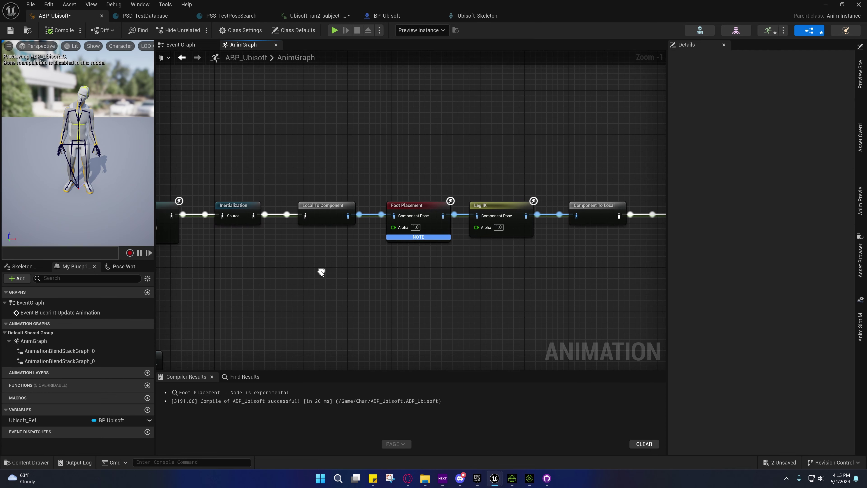
{"action": "right_click_drag", "start_coordinate": [424, 284], "coordinate": [457, 262]}
Inspect the Foot Placement node's leg definitions and save ABP_Ubisoft.
{"action": "left_click", "coordinate": [432, 228]}
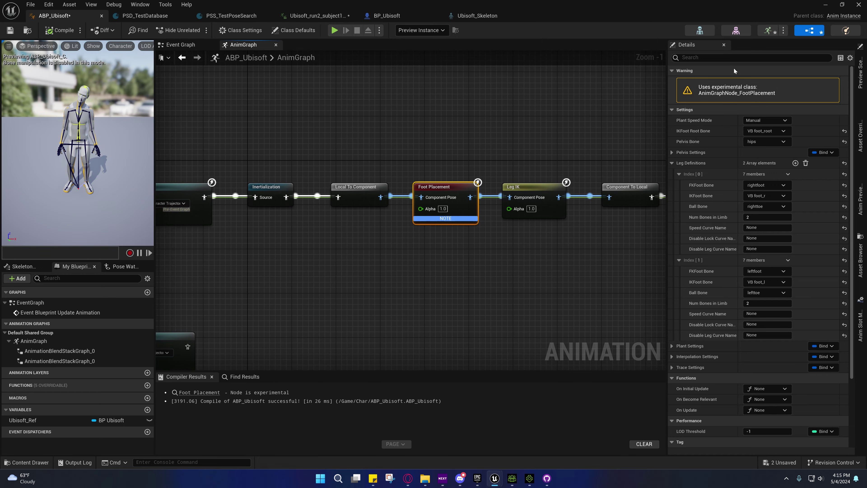
{"action": "left_click", "coordinate": [10, 30]}
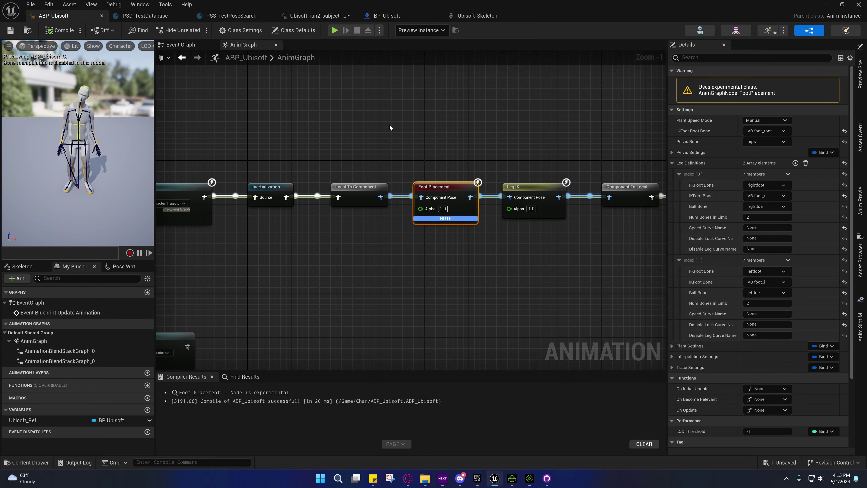
{"action": "right_click_drag", "start_coordinate": [390, 127], "coordinate": [322, 241]}
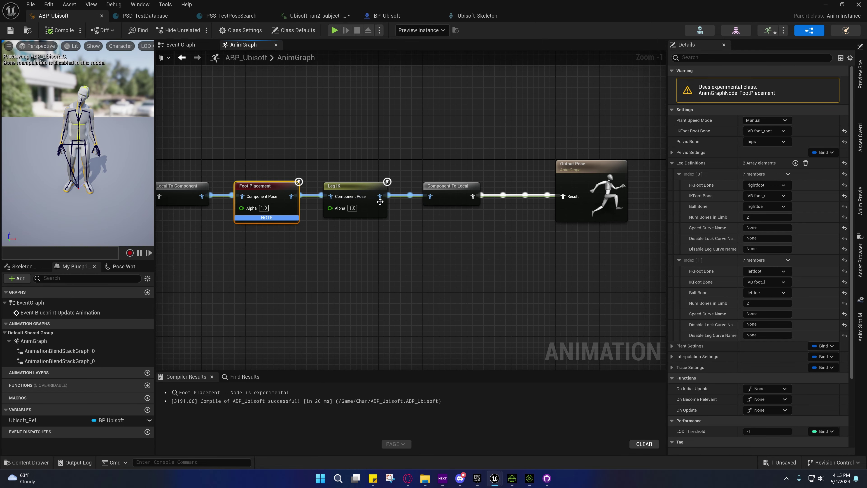
Play TestMap in the level editor, run the character with repeated sideways reversals and turns, and end the session.
{"action": "left_click", "coordinate": [830, 7]}
{"action": "left_click", "coordinate": [196, 31]}
{"action": "key", "text": "w"}
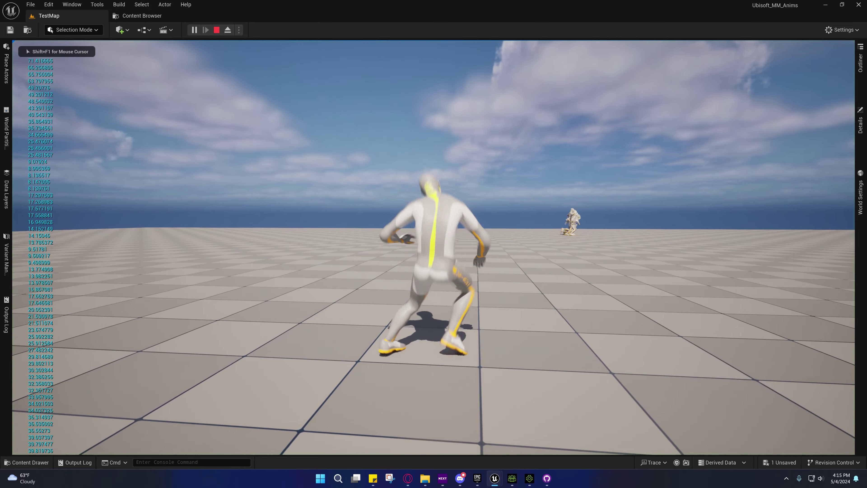
{"action": "key", "text": "d"}
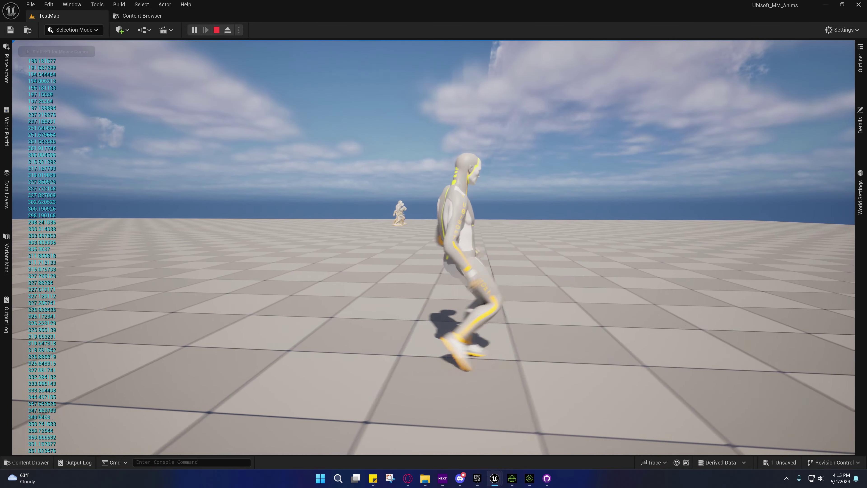
{"action": "key", "text": "a"}
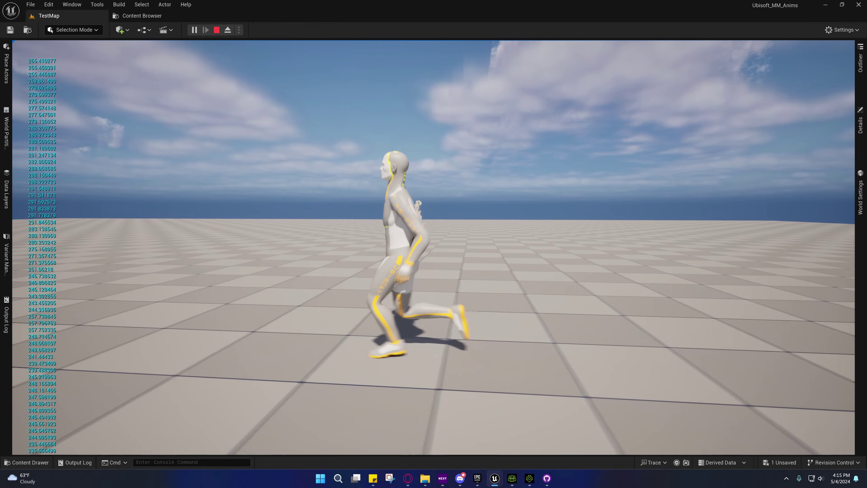
{"action": "key", "text": "d"}
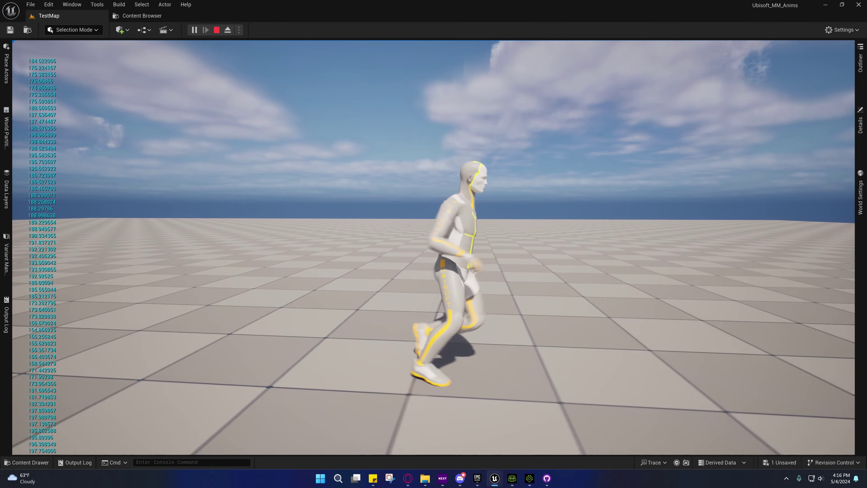
{"action": "key", "text": "a"}
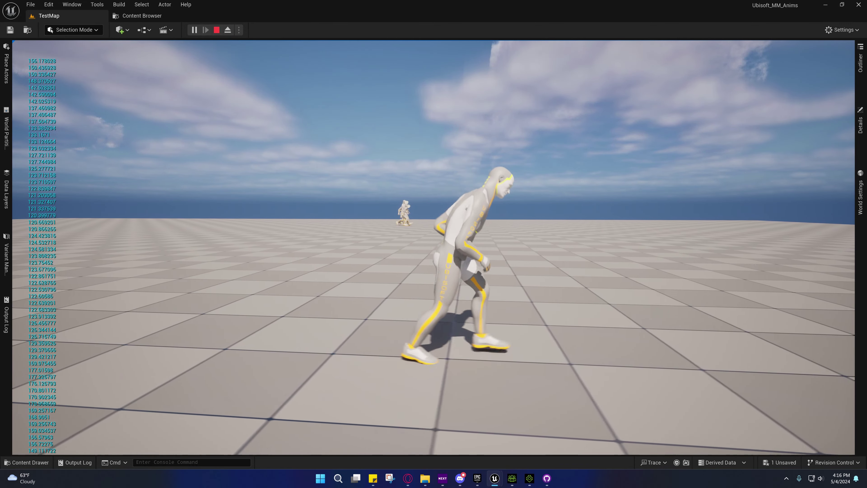
{"action": "key", "text": "a"}
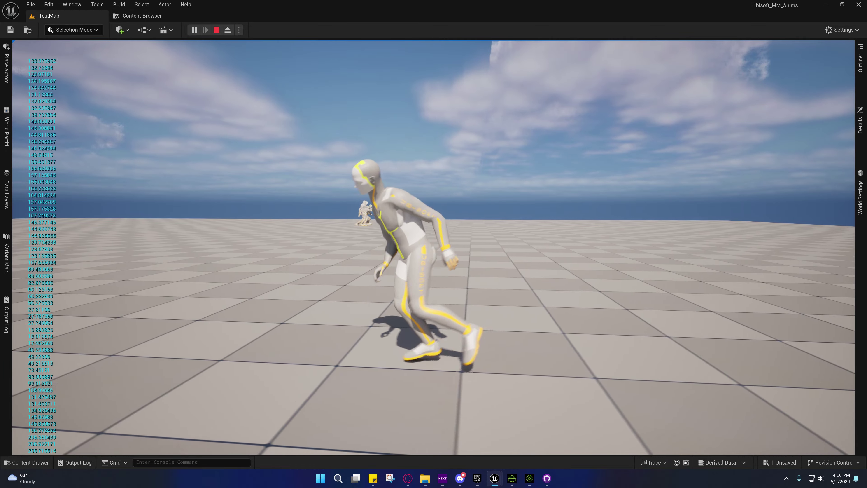
{"action": "key", "text": "d"}
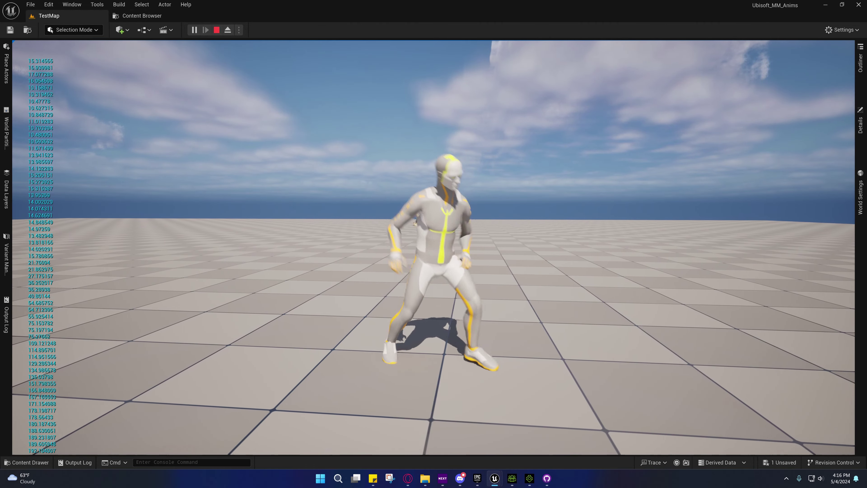
{"action": "key", "text": "a"}
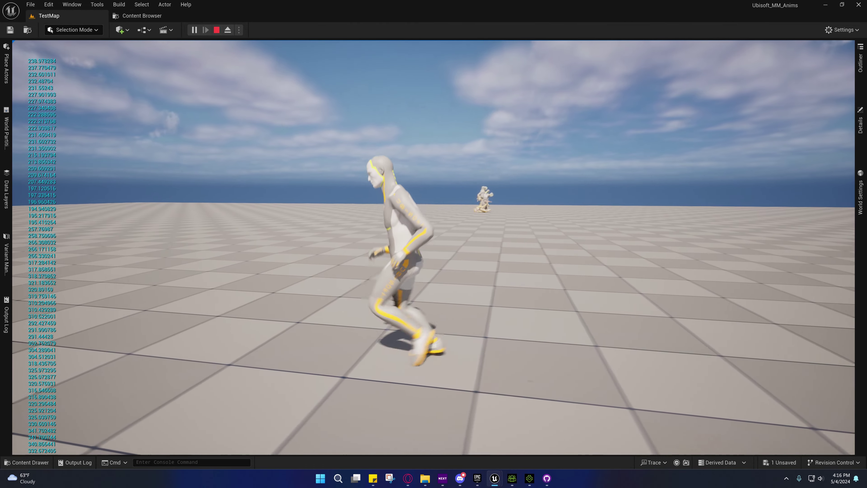
{"action": "key", "text": "d"}
{"action": "key", "text": "w"}
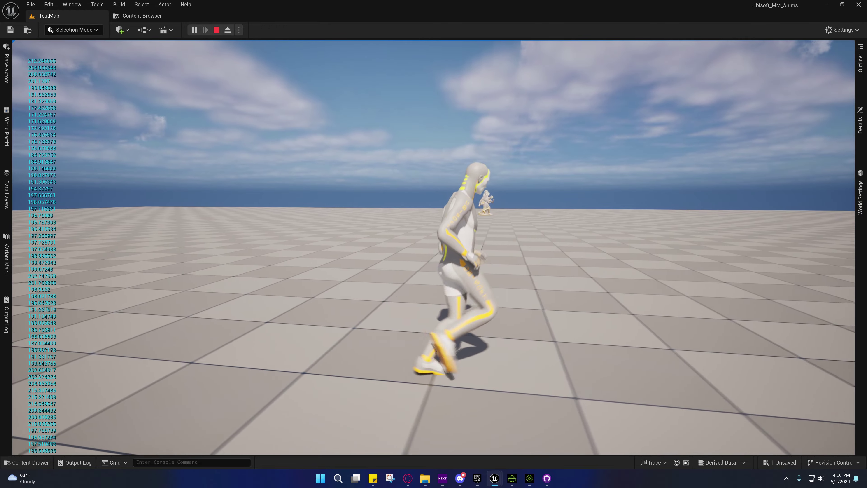
{"action": "key", "text": "d"}
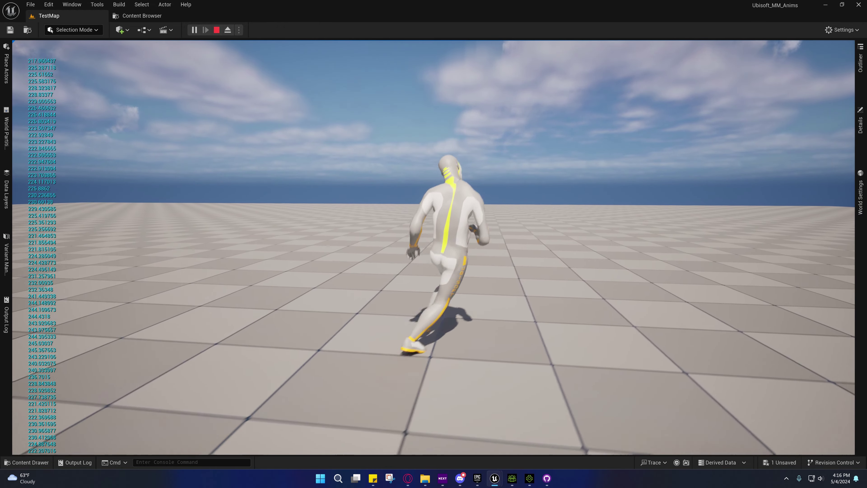
{"action": "key", "text": "s"}
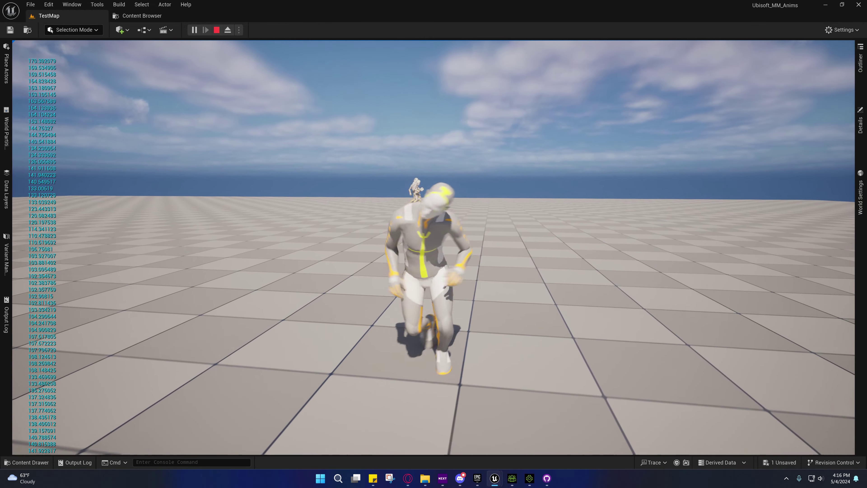
{"action": "key", "text": "a"}
{"action": "key", "text": "w"}
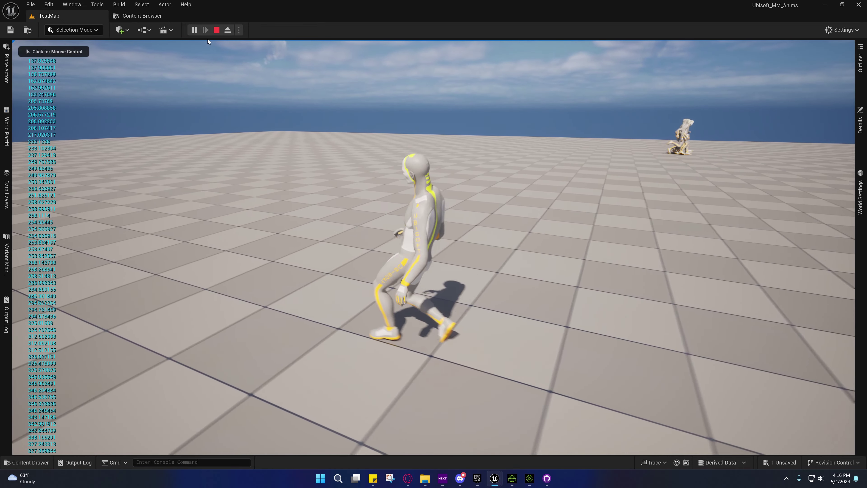
{"action": "left_click", "coordinate": [217, 30]}
Disable EnableRootMotion and Force Root Lock on the Ubisoft_run2_subject1_Motion1 animation and save it.
{"action": "mouse_move", "coordinate": [495, 479]}
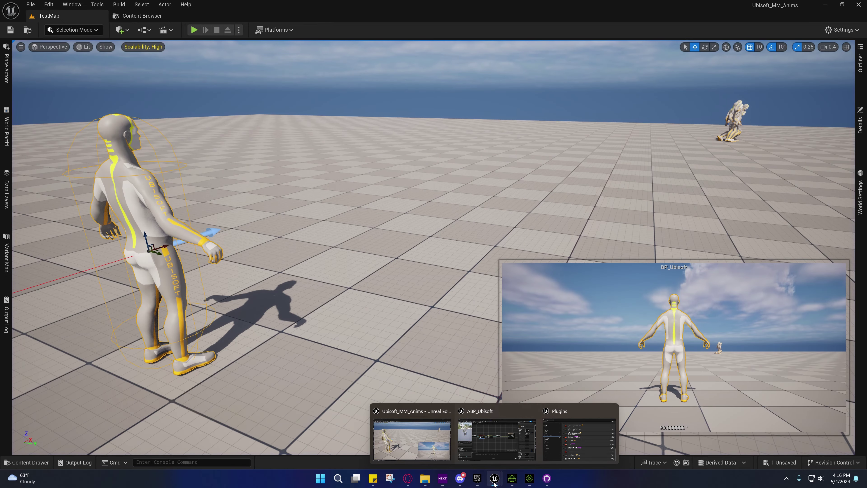
{"action": "left_click", "coordinate": [503, 443]}
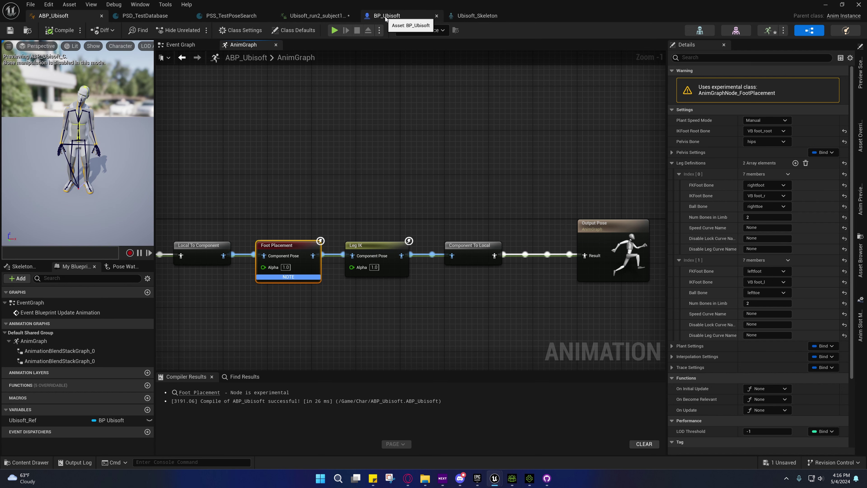
{"action": "left_click", "coordinate": [302, 16]}
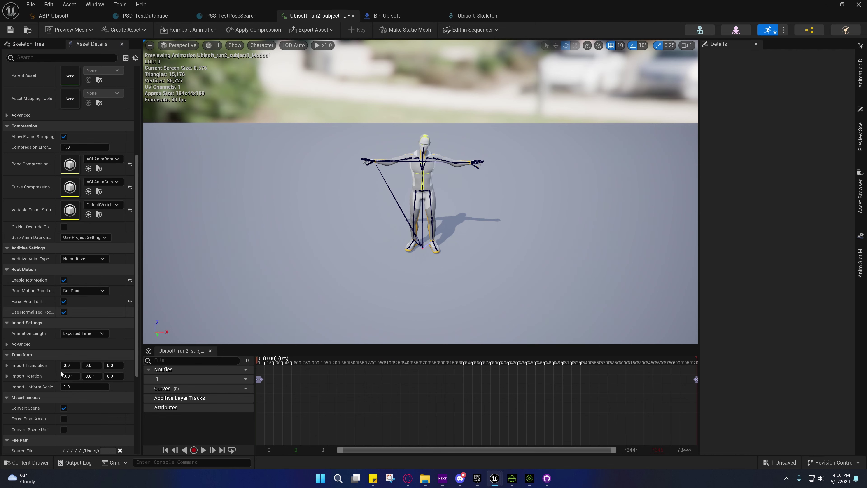
{"action": "left_click", "coordinate": [64, 280]}
{"action": "left_click", "coordinate": [63, 301]}
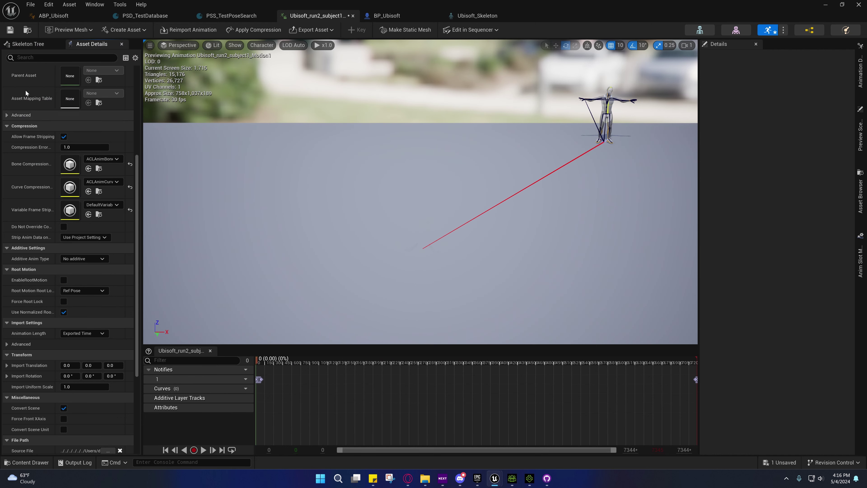
{"action": "key", "text": "ctrl+s"}
Select the Ubisoft_run2_subject1_Motion2 actor among the preview characters in TestMap and show its details.
{"action": "left_click", "coordinate": [826, 5]}
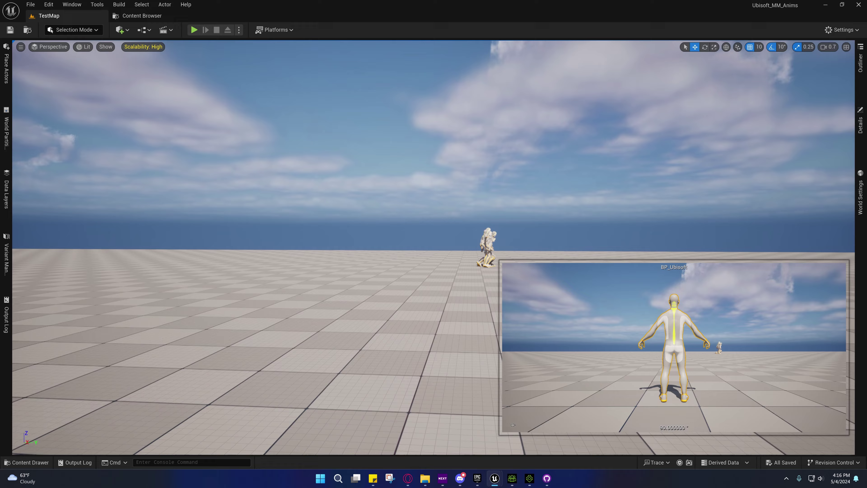
{"action": "key", "text": "w"}
{"action": "scroll", "coordinate": [480, 199], "scroll_direction": "up", "scroll_amount": 1}
{"action": "right_click_drag", "start_coordinate": [481, 199], "coordinate": [406, 268]}
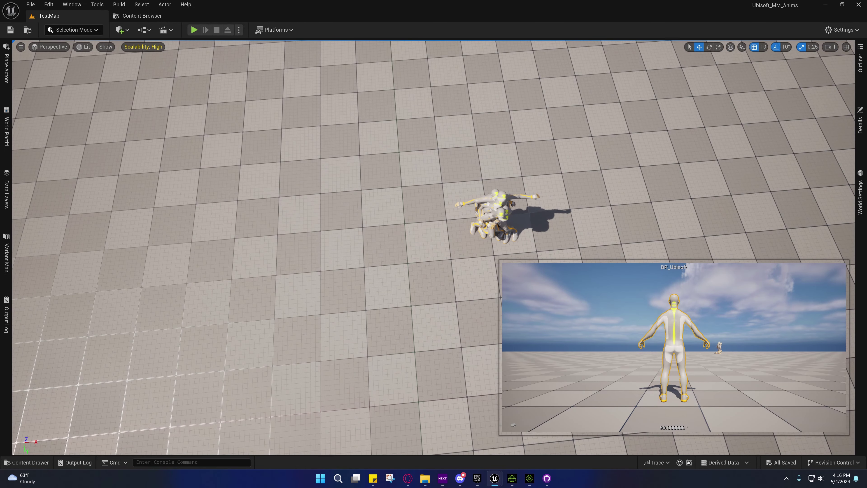
{"action": "left_click", "coordinate": [491, 220]}
{"action": "left_click_drag", "start_coordinate": [490, 238], "coordinate": [492, 239]}
{"action": "mouse_move", "coordinate": [490, 255]}
{"action": "right_mouse_down"}
{"action": "mouse_move", "coordinate": [546, 256]}
{"action": "mouse_move", "coordinate": [488, 258]}
{"action": "right_mouse_up"}
{"action": "left_click", "coordinate": [861, 124]}
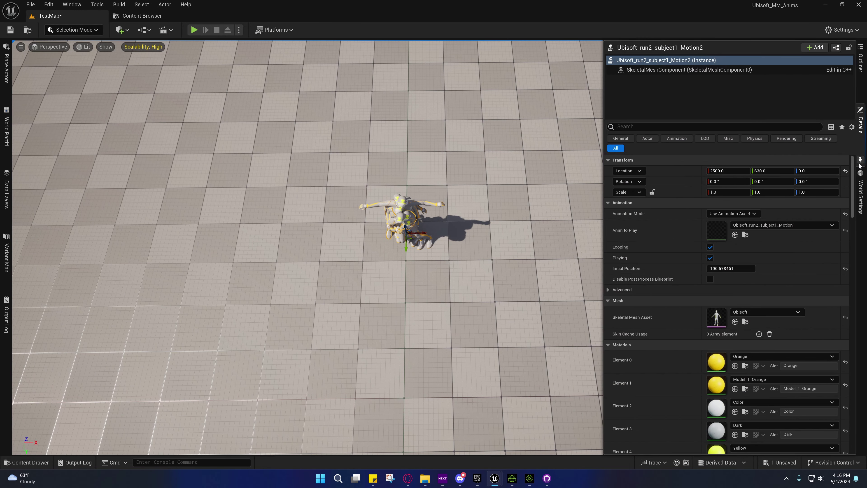
Save TestMap and locate the level asset in the Content Browser.
{"action": "left_click", "coordinate": [781, 463]}
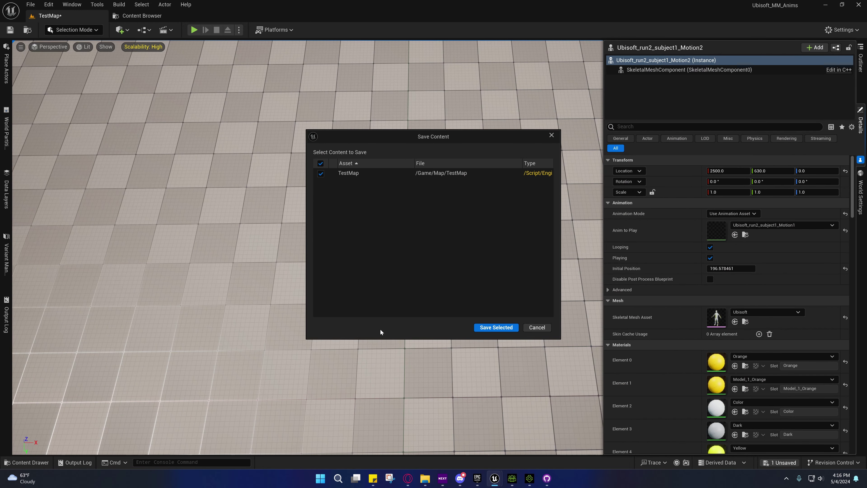
{"action": "left_click", "coordinate": [496, 327]}
{"action": "left_click", "coordinate": [27, 30]}
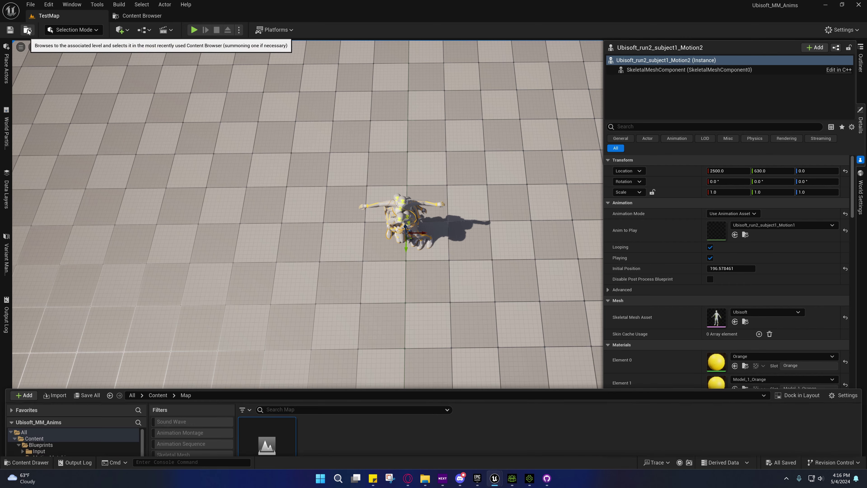
Reopen the TestMap level from the Map folder and switch its viewport to the Top orthographic view.
{"action": "double_click", "coordinate": [248, 367]}
{"action": "mouse_move", "coordinate": [273, 218]}
{"action": "right_mouse_down"}
{"action": "mouse_move", "coordinate": [308, 219]}
{"action": "mouse_move", "coordinate": [268, 219]}
{"action": "right_mouse_up"}
{"action": "key", "text": "s"}
{"action": "right_click_drag", "start_coordinate": [374, 123], "coordinate": [398, 102]}
{"action": "key", "text": "s"}
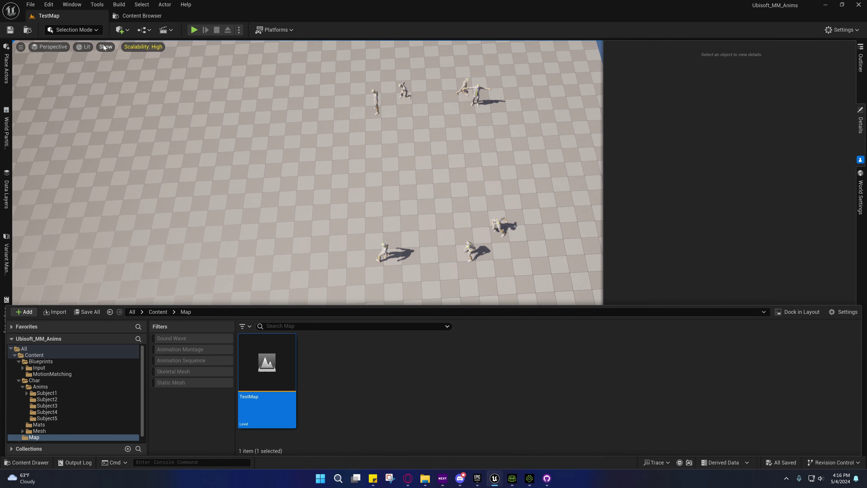
{"action": "left_click", "coordinate": [80, 48]}
{"action": "left_click", "coordinate": [49, 47]}
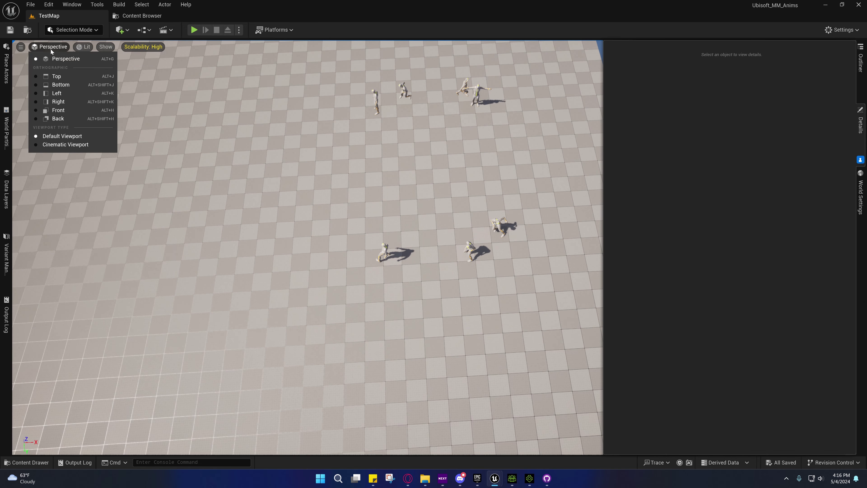
{"action": "left_click", "coordinate": [56, 75]}
{"action": "right_click_drag", "start_coordinate": [298, 214], "coordinate": [293, 254]}
{"action": "scroll", "coordinate": [293, 254], "scroll_direction": "up", "scroll_amount": 3}
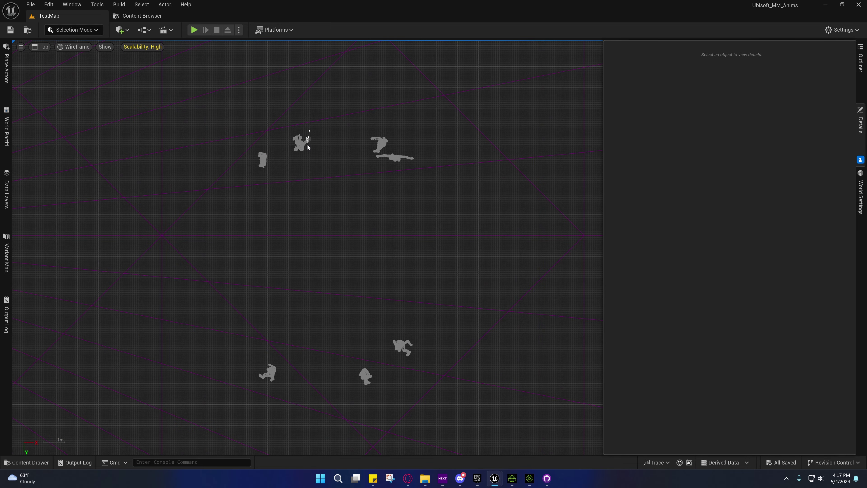
Measure the depth and width of the area spanned by the preview characters in the top view.
{"action": "middle_click_drag", "start_coordinate": [309, 147], "coordinate": [310, 385]}
{"action": "middle_click_drag", "start_coordinate": [416, 256], "coordinate": [247, 257]}
{"action": "right_click_drag", "start_coordinate": [345, 229], "coordinate": [394, 240]}
{"action": "right_click_drag", "start_coordinate": [383, 200], "coordinate": [332, 210]}
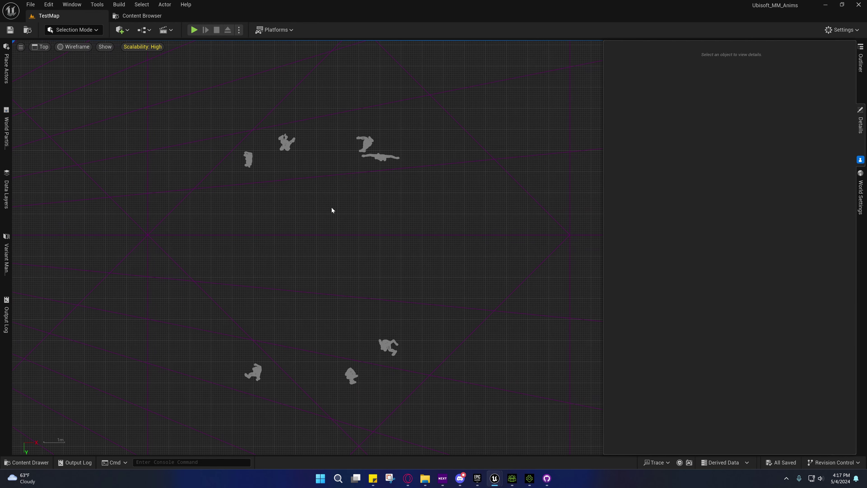
{"action": "right_click_drag", "start_coordinate": [349, 299], "coordinate": [361, 283]}
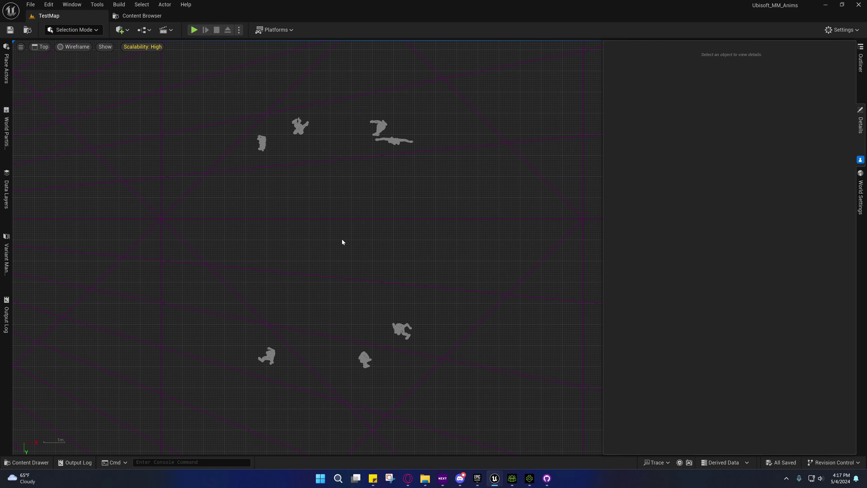
{"action": "right_click_drag", "start_coordinate": [343, 242], "coordinate": [335, 239]}
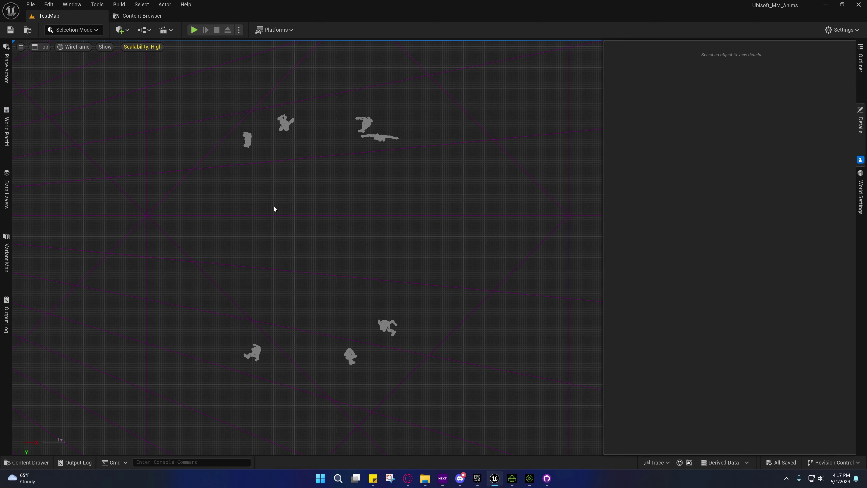
{"action": "right_click_drag", "start_coordinate": [286, 206], "coordinate": [294, 179]}
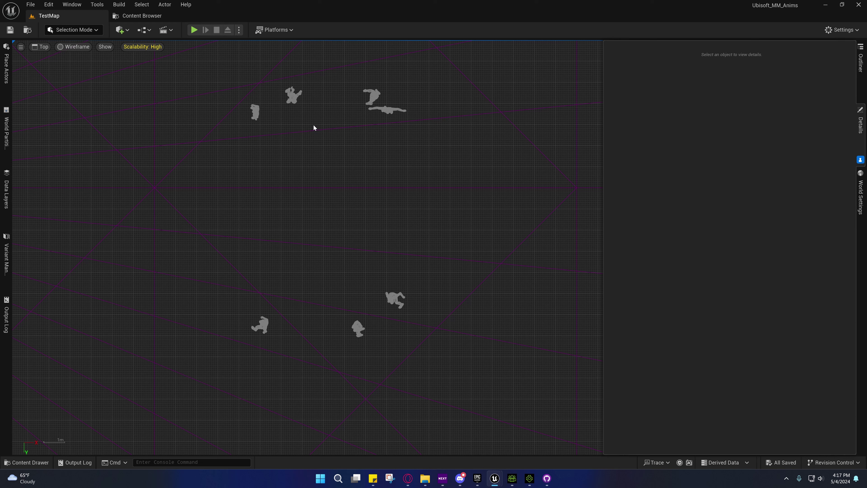
Measure a smaller area of equal length and width near the upper row of preview characters.
{"action": "middle_click_drag", "start_coordinate": [313, 125], "coordinate": [312, 251]}
{"action": "middle_click_drag", "start_coordinate": [316, 83], "coordinate": [315, 209]}
{"action": "mouse_move", "coordinate": [316, 210]}
{"action": "middle_mouse_down"}
{"action": "mouse_move", "coordinate": [314, 338]}
{"action": "mouse_move", "coordinate": [313, 192]}
{"action": "mouse_move", "coordinate": [315, 208]}
{"action": "middle_mouse_up"}
{"action": "middle_click_drag", "start_coordinate": [239, 129], "coordinate": [365, 131]}
{"action": "middle_click_drag", "start_coordinate": [365, 131], "coordinate": [364, 131]}
{"action": "right_click_drag", "start_coordinate": [259, 180], "coordinate": [295, 170]}
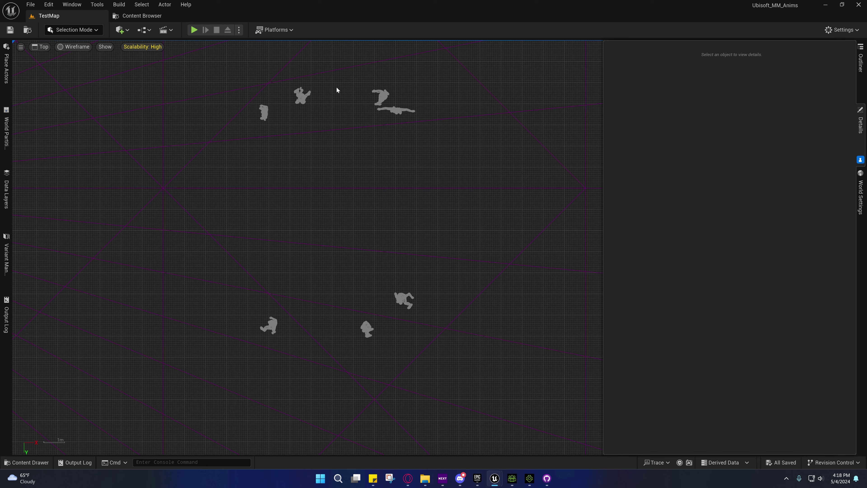